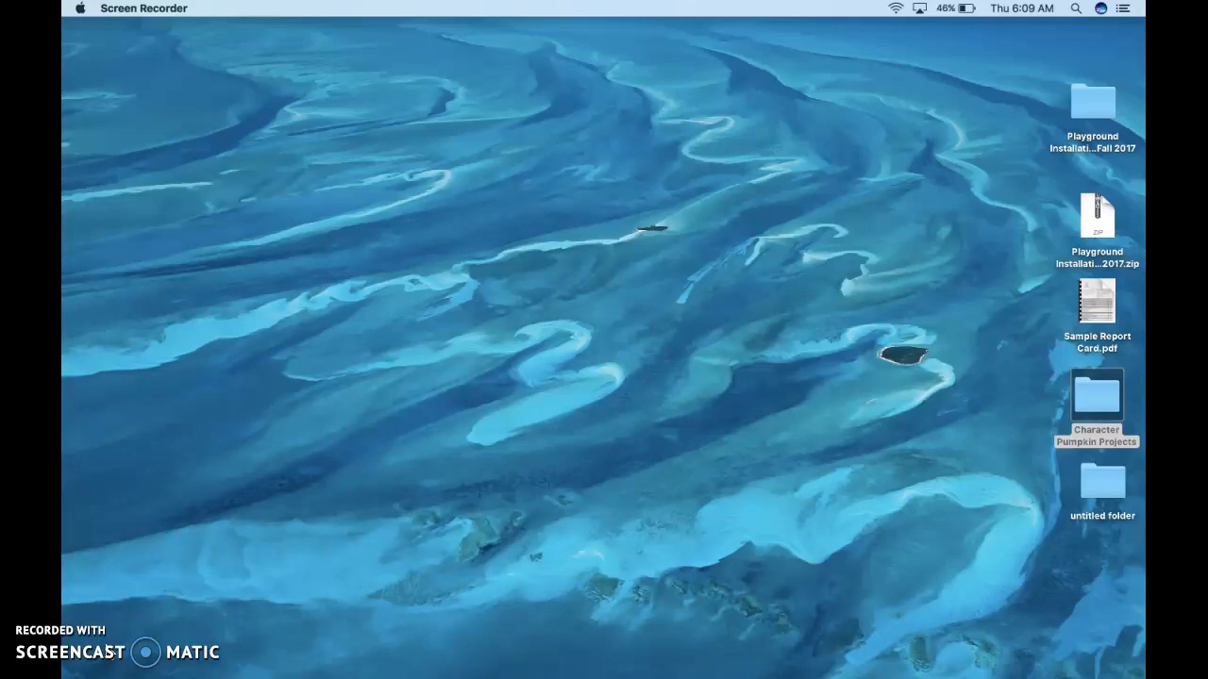
Launch Chrome full screen and go to google.com
{"action": "mouse_move", "coordinate": [550, 675]}
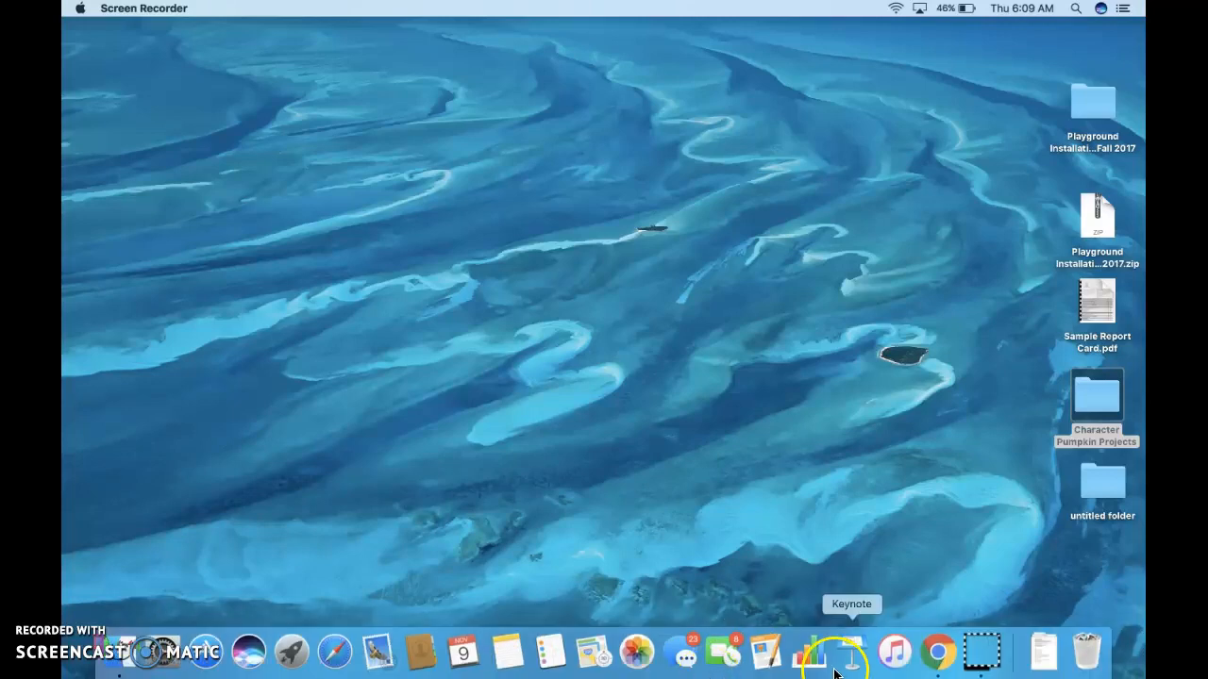
{"action": "left_click", "coordinate": [937, 658]}
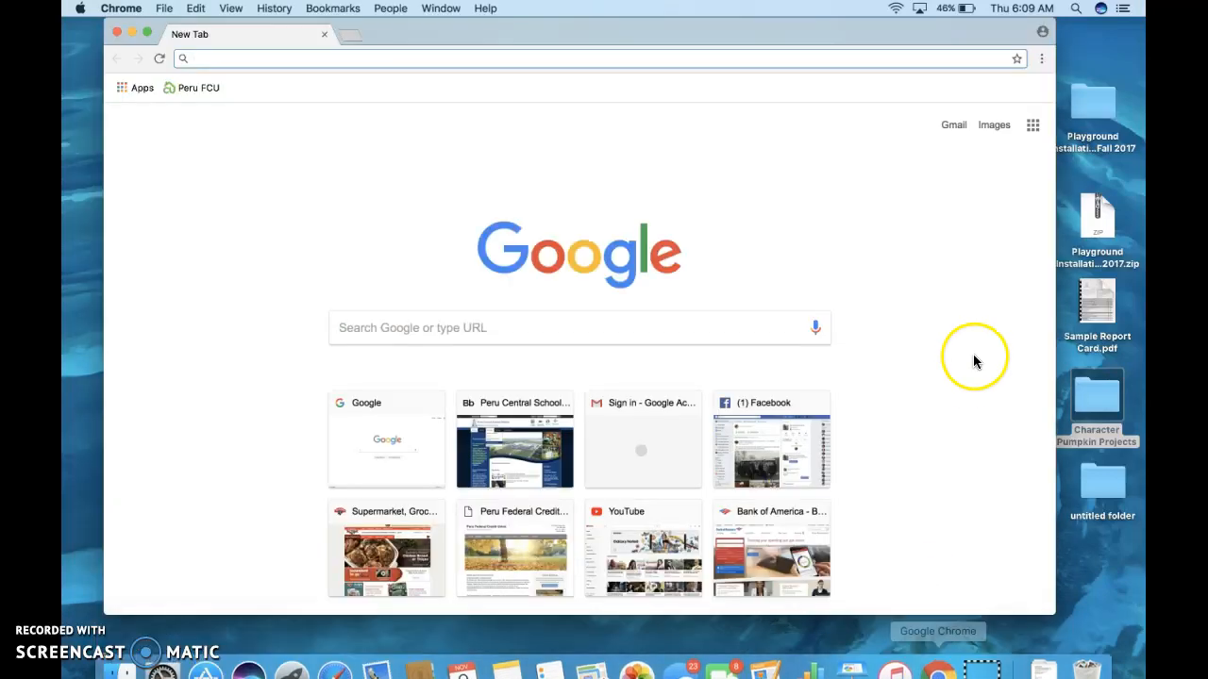
{"action": "left_click", "coordinate": [147, 32]}
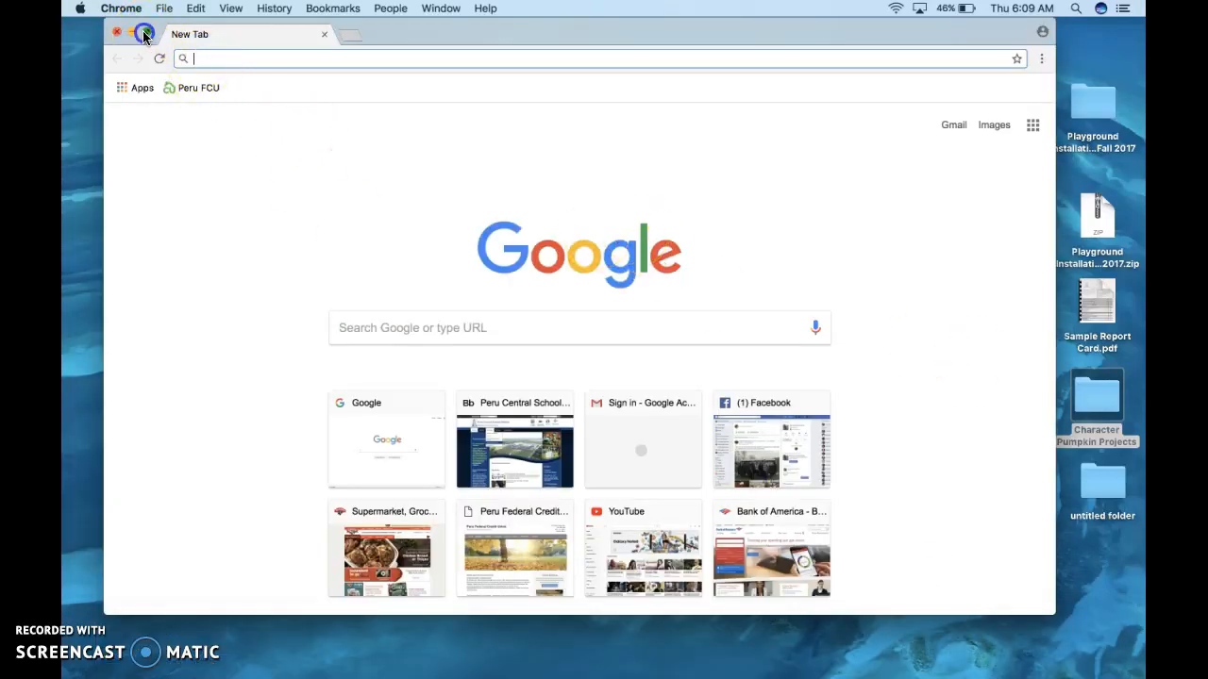
{"action": "left_click", "coordinate": [196, 47]}
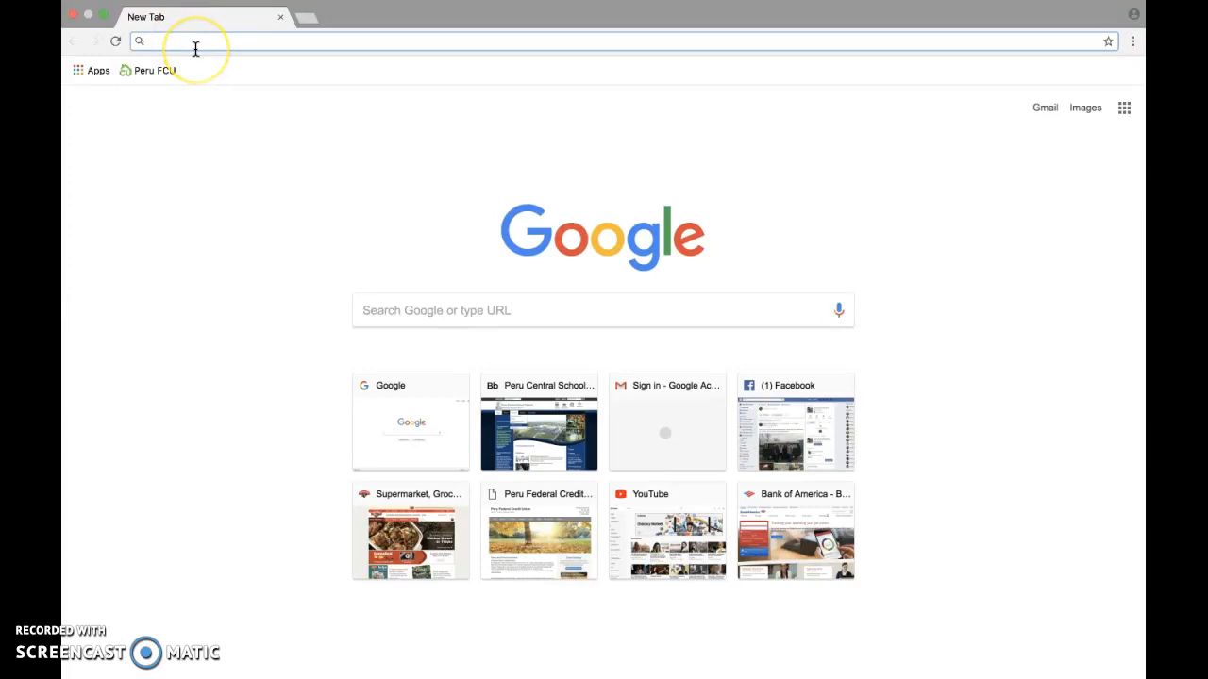
{"action": "type", "text": "www."}
{"action": "key", "text": "Return"}
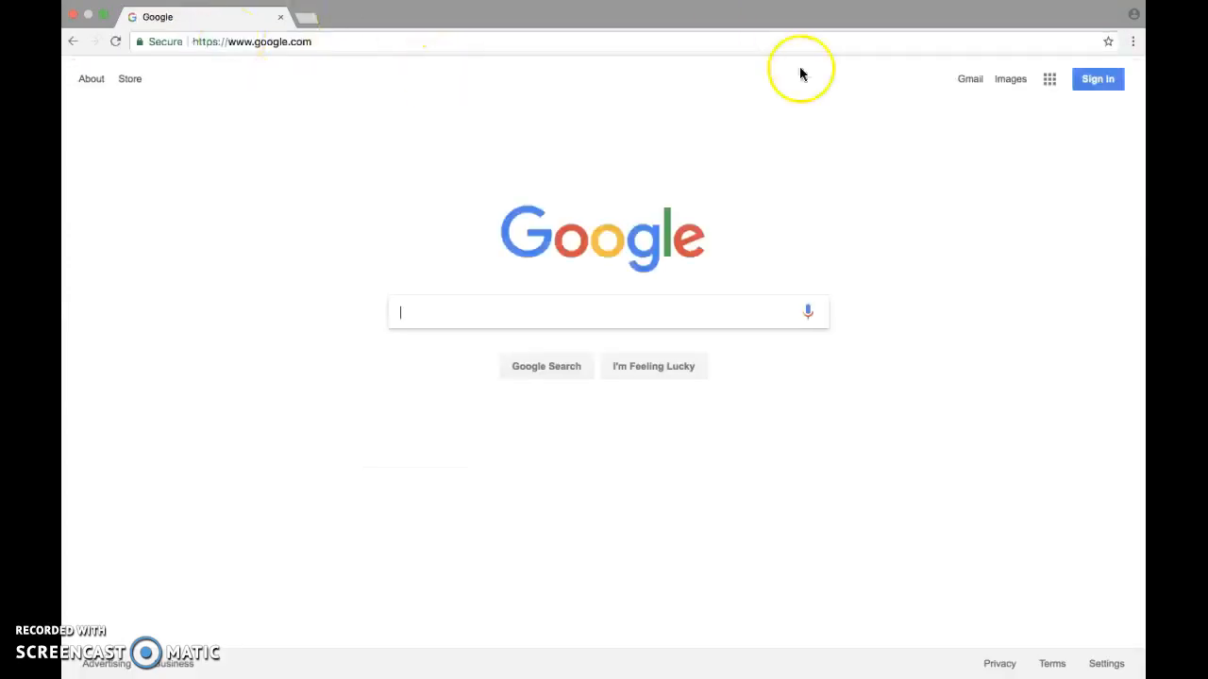
Sign in to the school Google account with its password
{"action": "left_click", "coordinate": [1095, 79]}
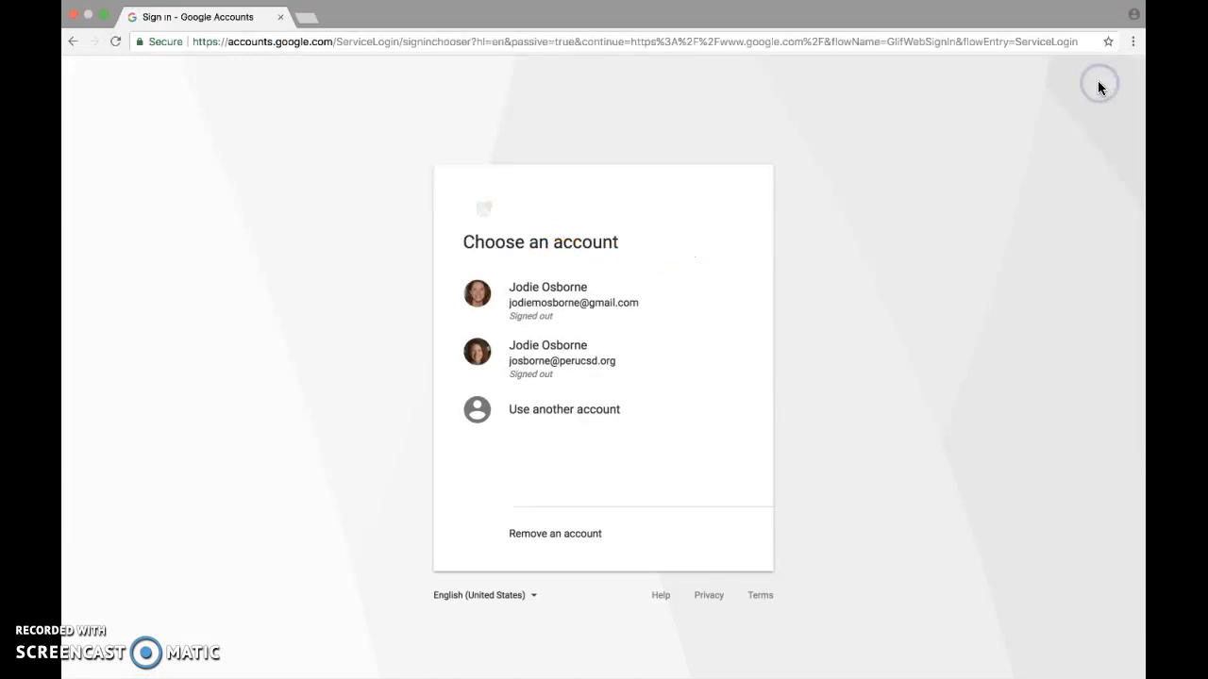
{"action": "left_click", "coordinate": [638, 363]}
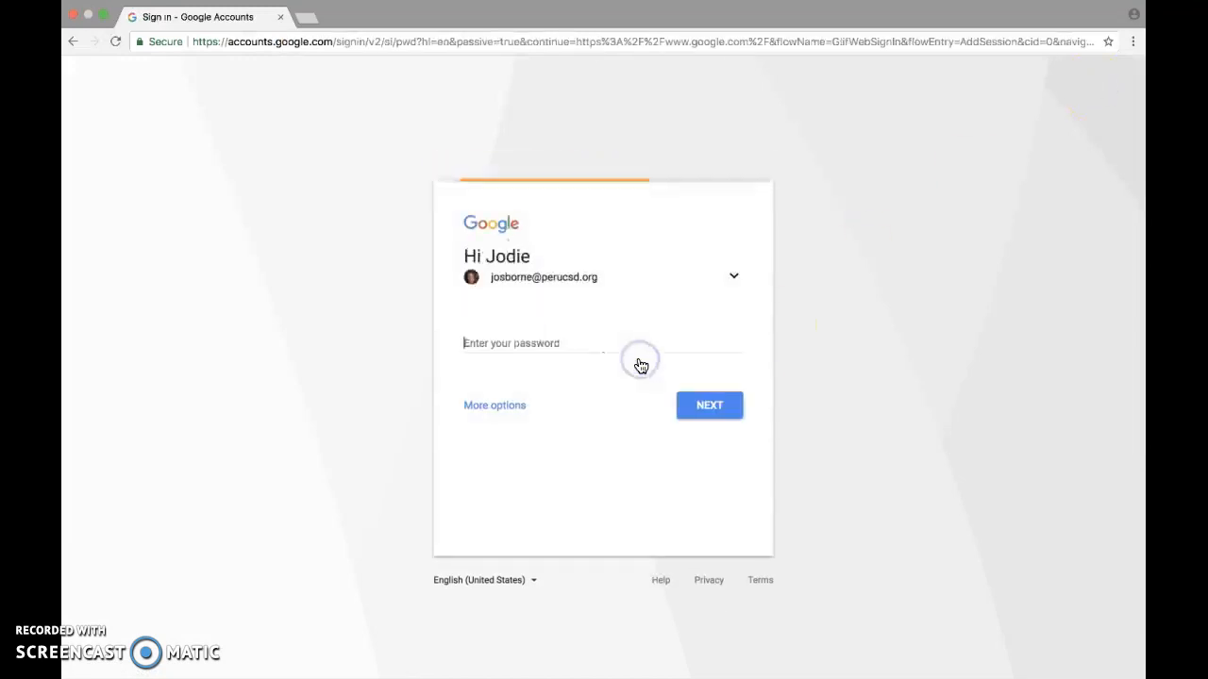
{"action": "type", "text": "•••••••"}
{"action": "key", "text": "Return"}
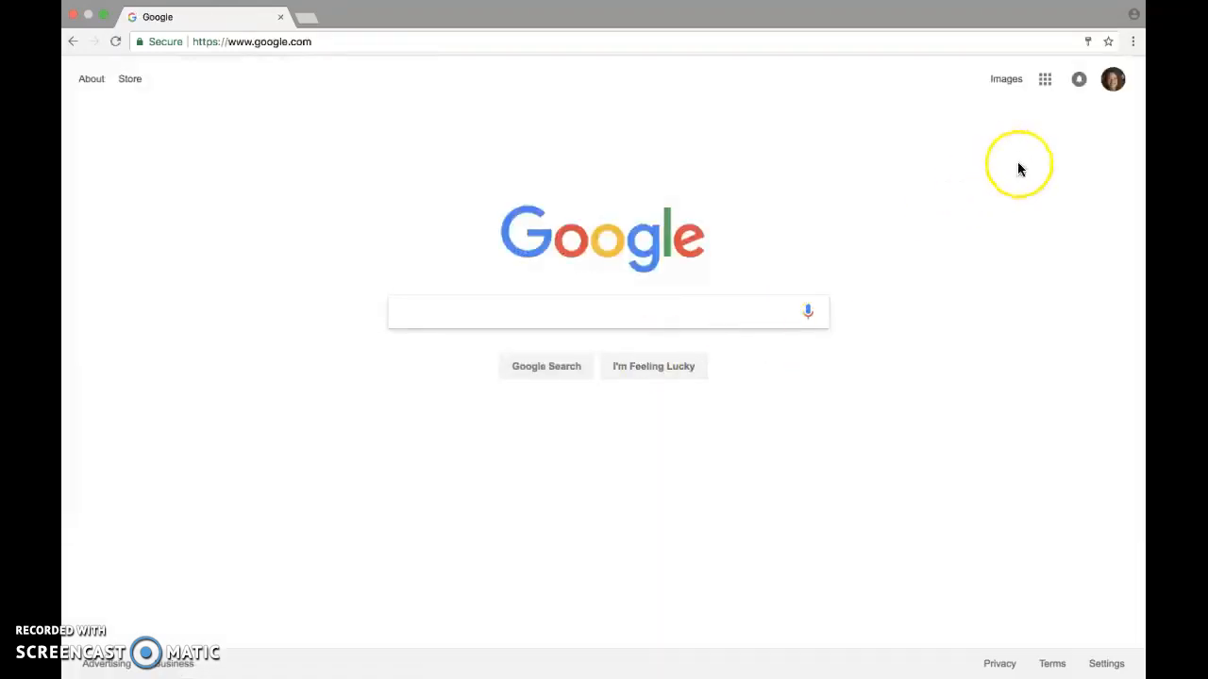
{"action": "left_click", "coordinate": [1048, 81]}
Create a new blank Google Form from My Drive's New > More menu
{"action": "left_click", "coordinate": [922, 247]}
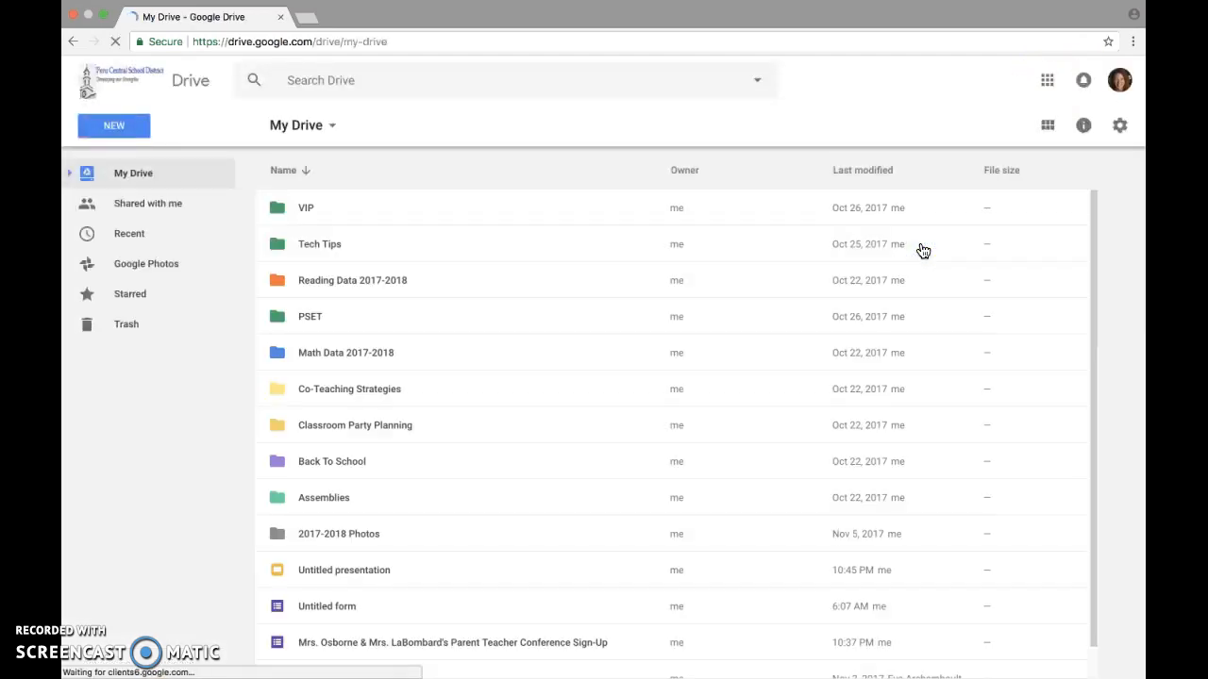
{"action": "left_click", "coordinate": [330, 130]}
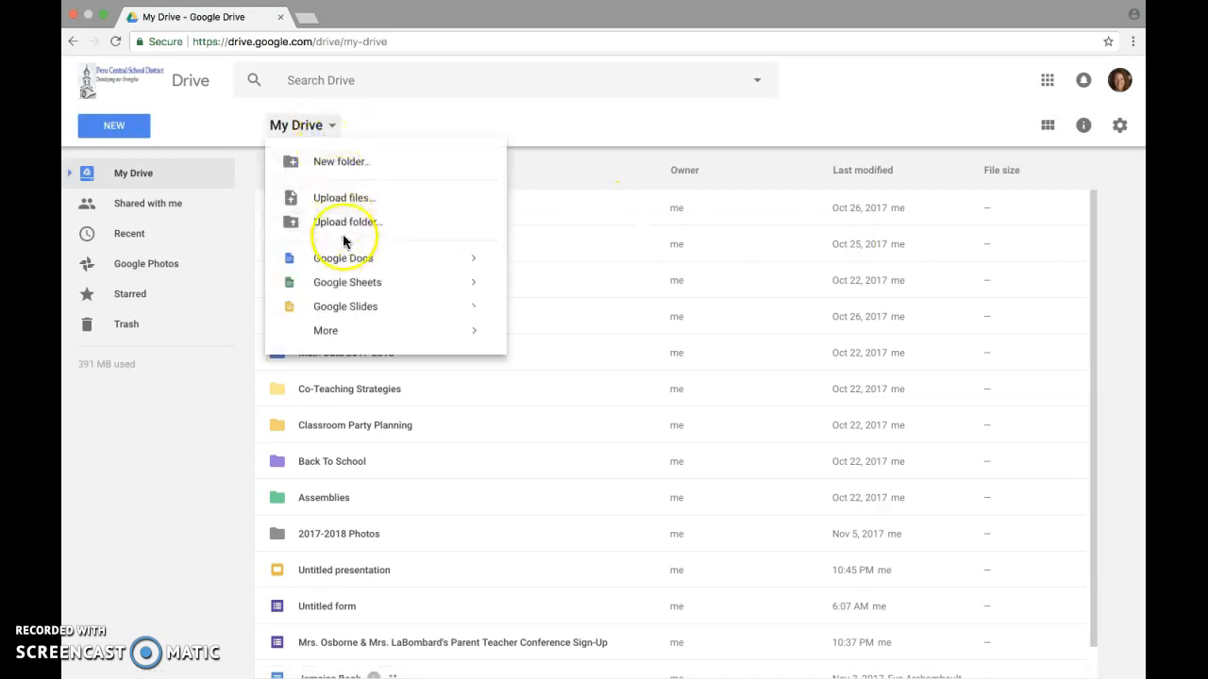
{"action": "mouse_move", "coordinate": [343, 339]}
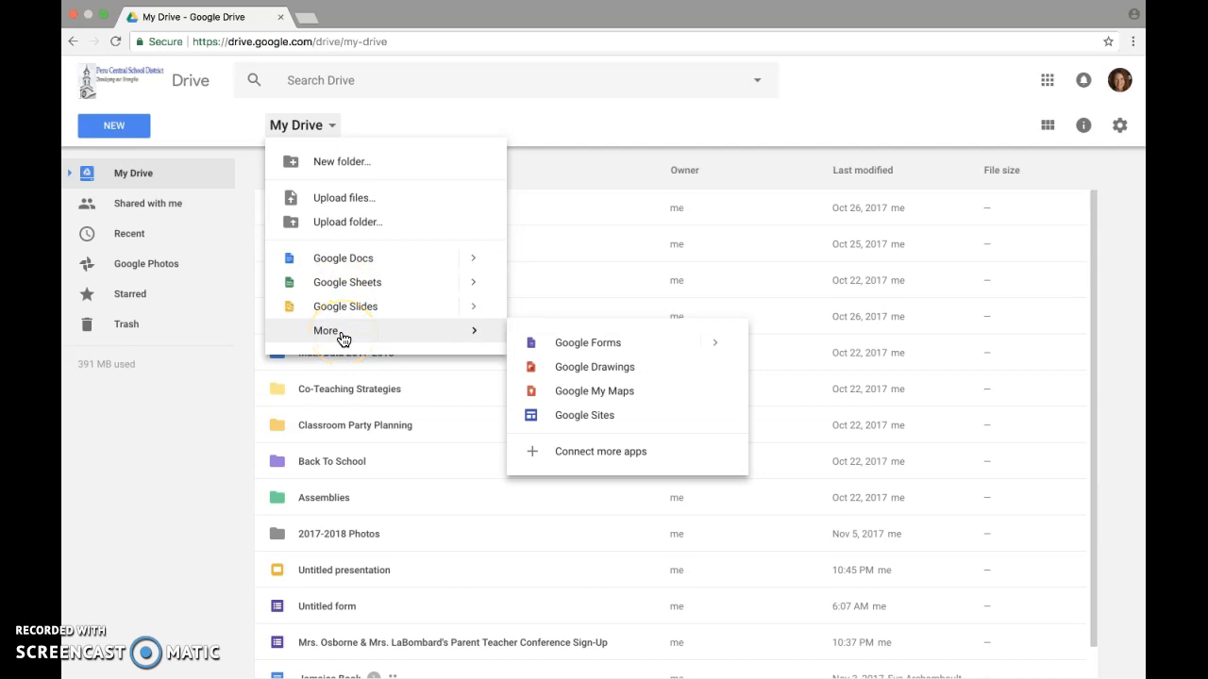
{"action": "left_click", "coordinate": [571, 345]}
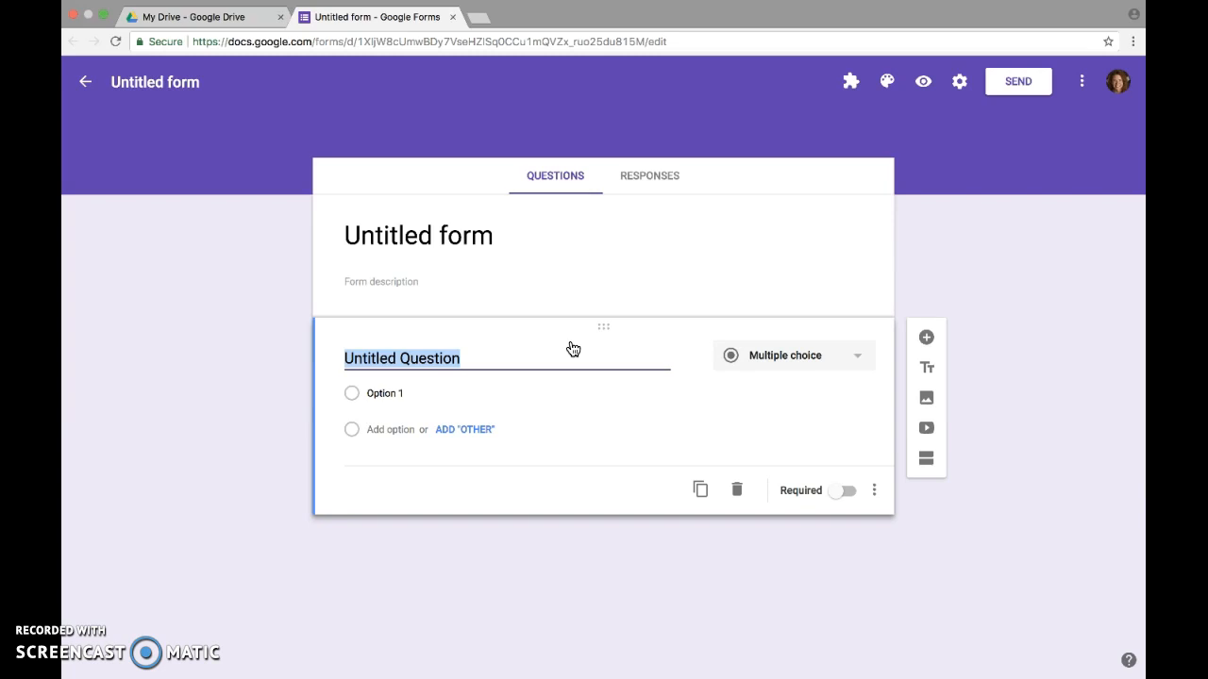
Title the form with the two teachers' names plus 'Parent Teacher Conference Sign-up'
{"action": "left_click", "coordinate": [476, 237]}
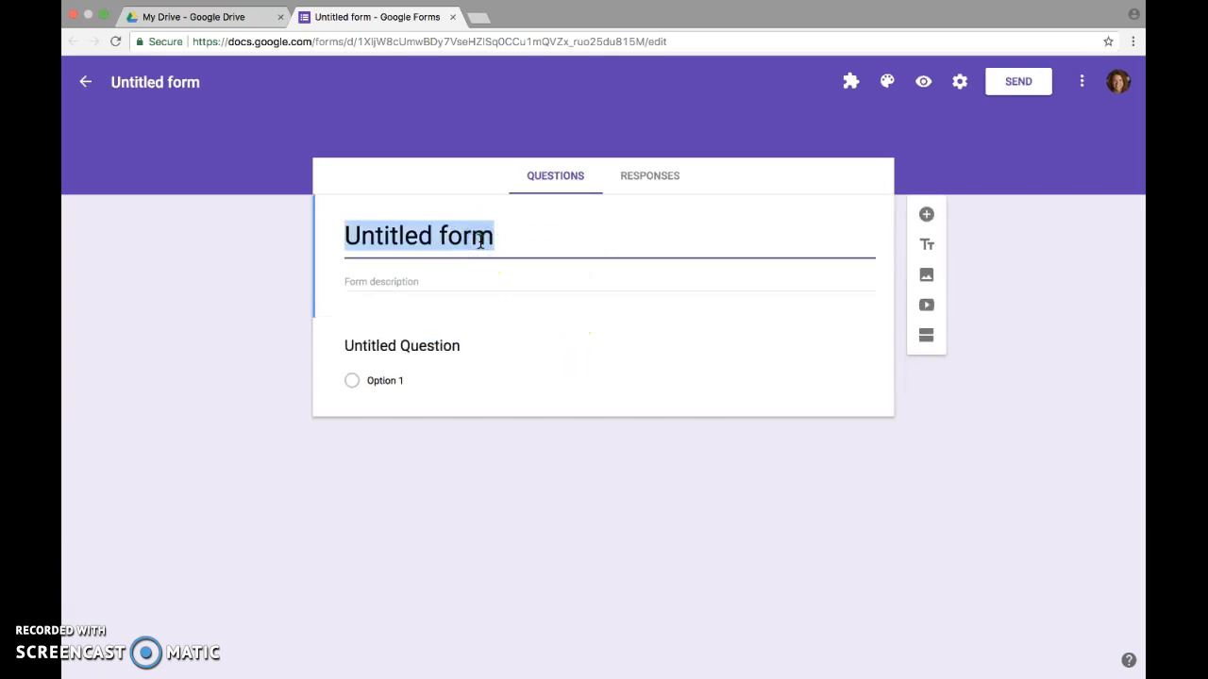
{"action": "type", "text": "M"}
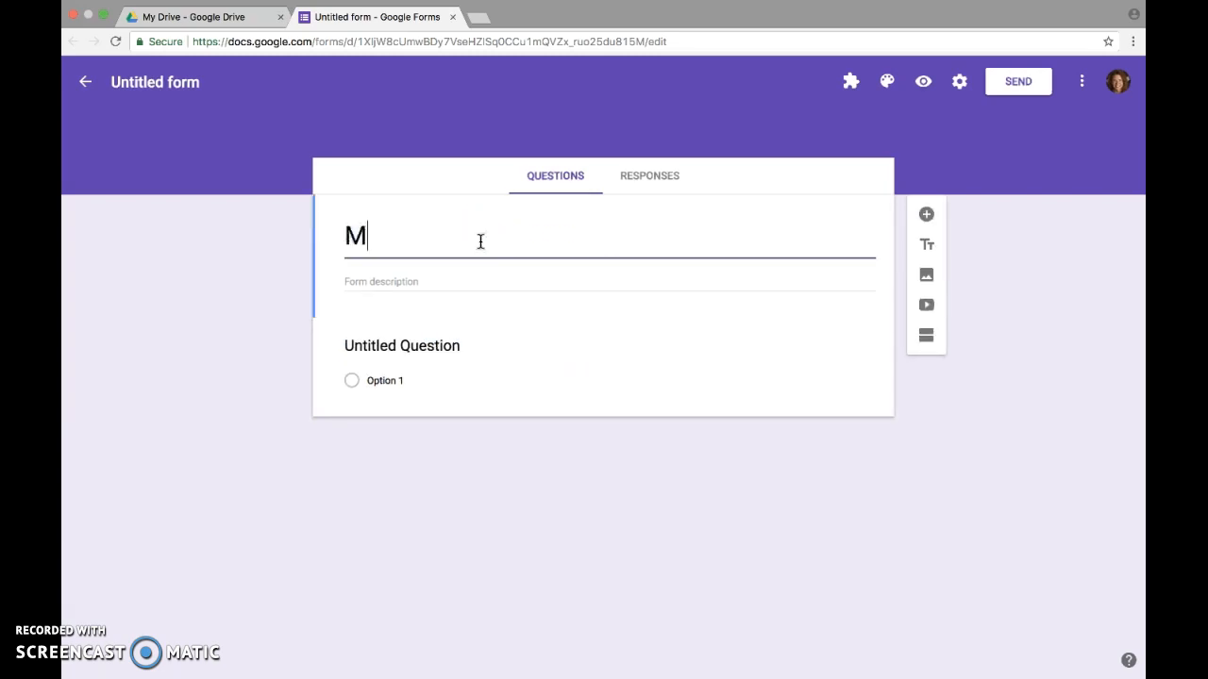
{"action": "type", "text": "rs. Os"}
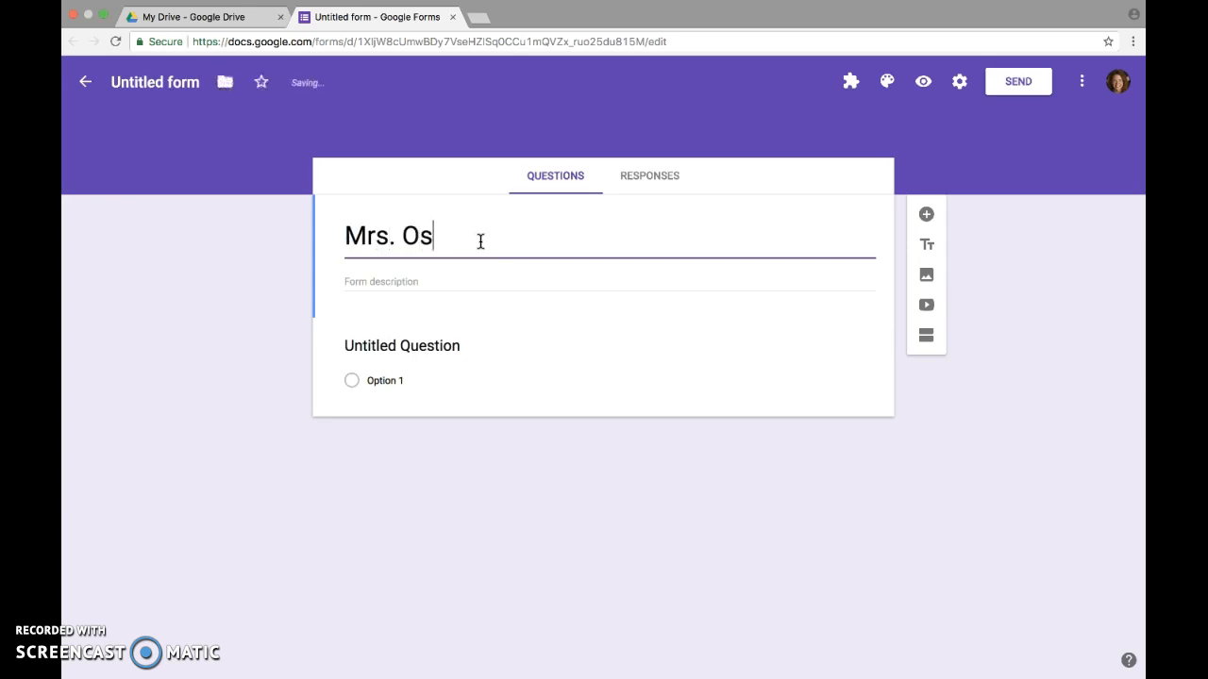
{"action": "type", "text": "borne & Mrs. LaBombard's Parent Teacher Conference Sigh"}
{"action": "key", "text": "BackSpace"}
{"action": "type", "text": "n"}
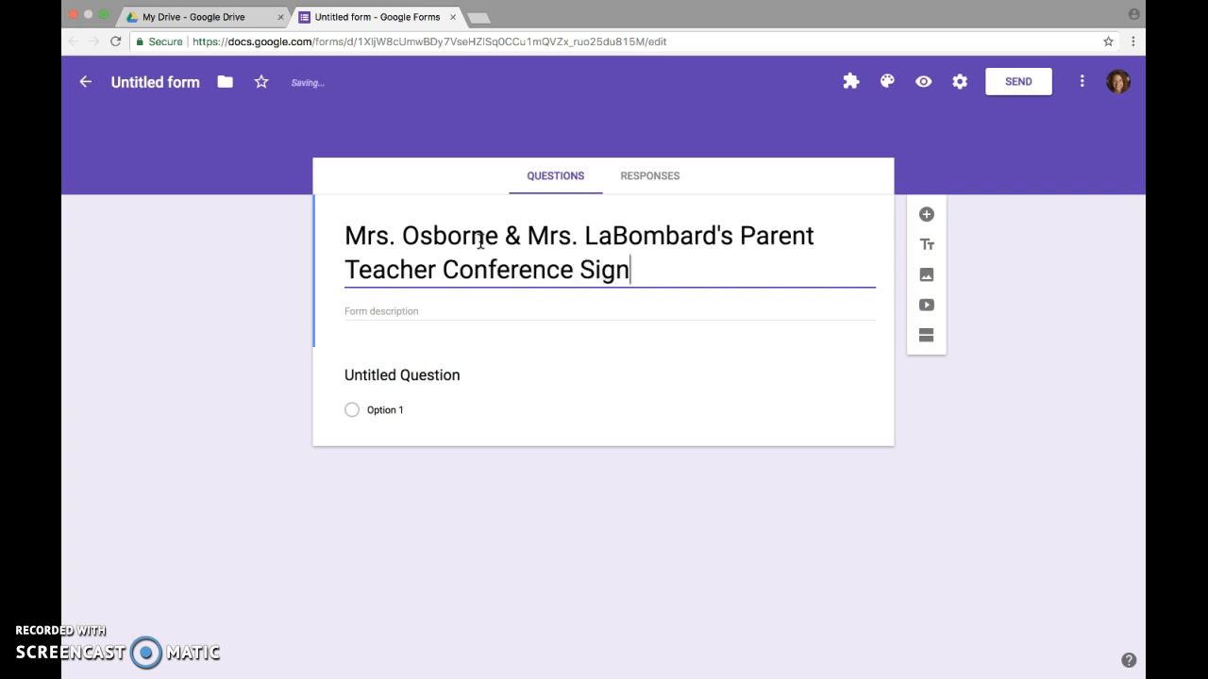
{"action": "type", "text": "-up"}
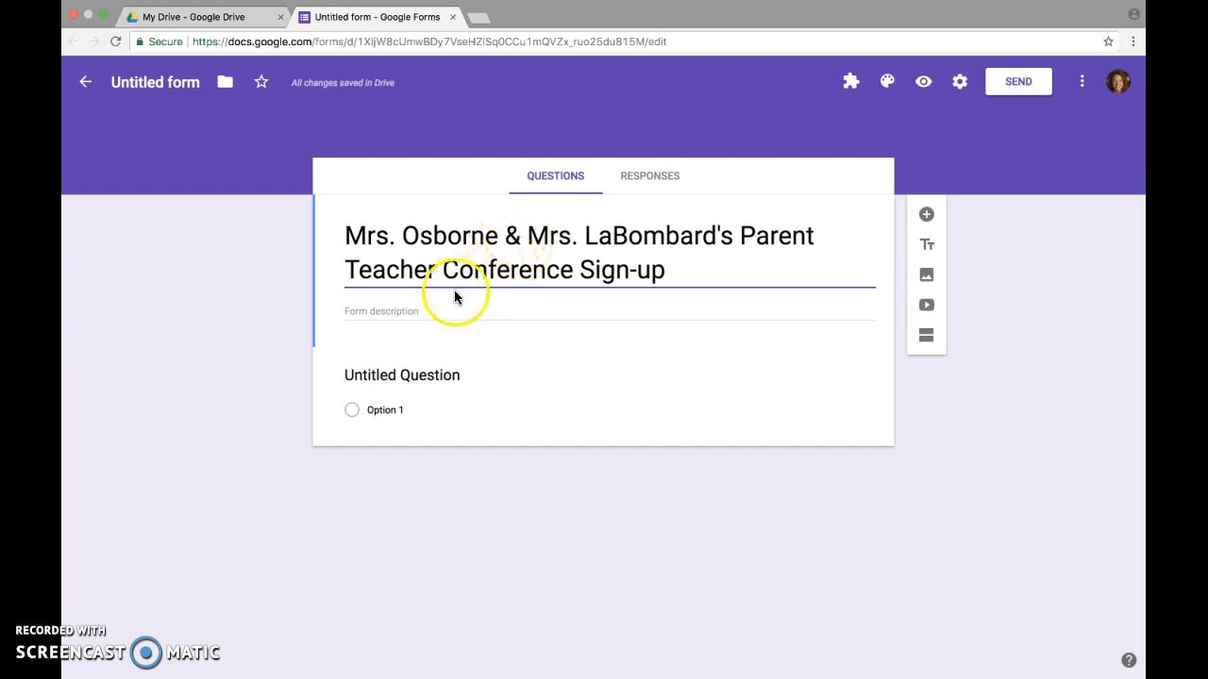
Name the first question 'Parent Name' and add a second question 'Student Name'
{"action": "left_click", "coordinate": [448, 374]}
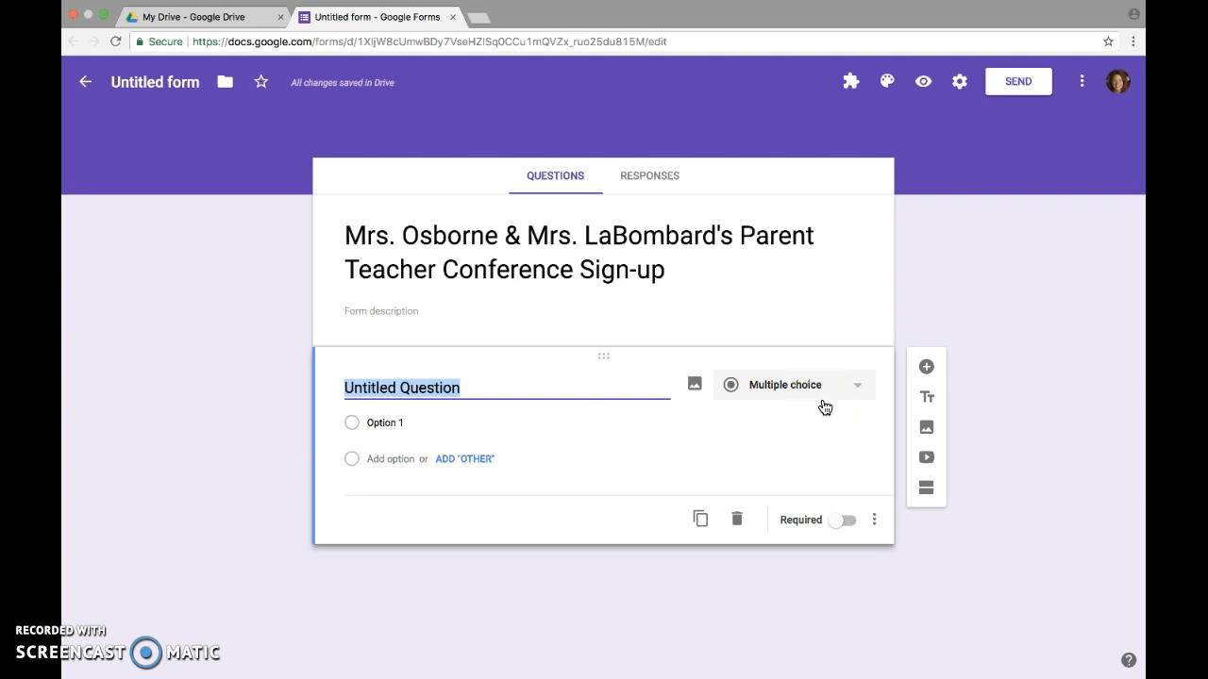
{"action": "type", "text": "Parent "}
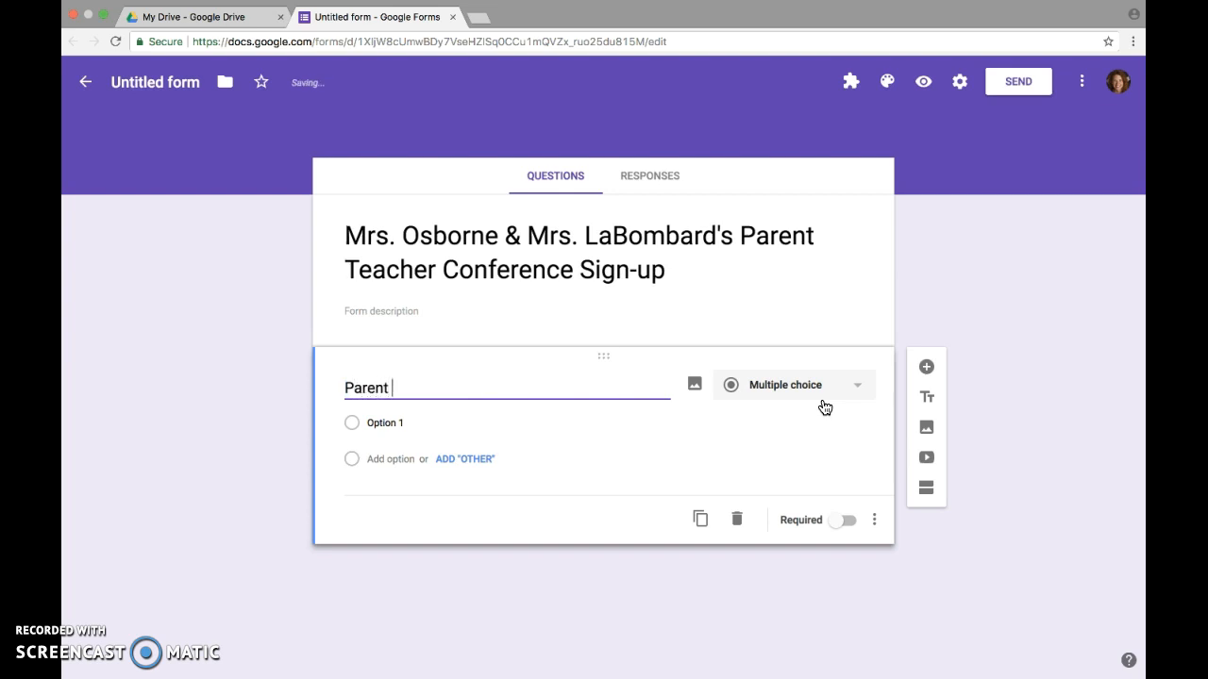
{"action": "type", "text": "Name"}
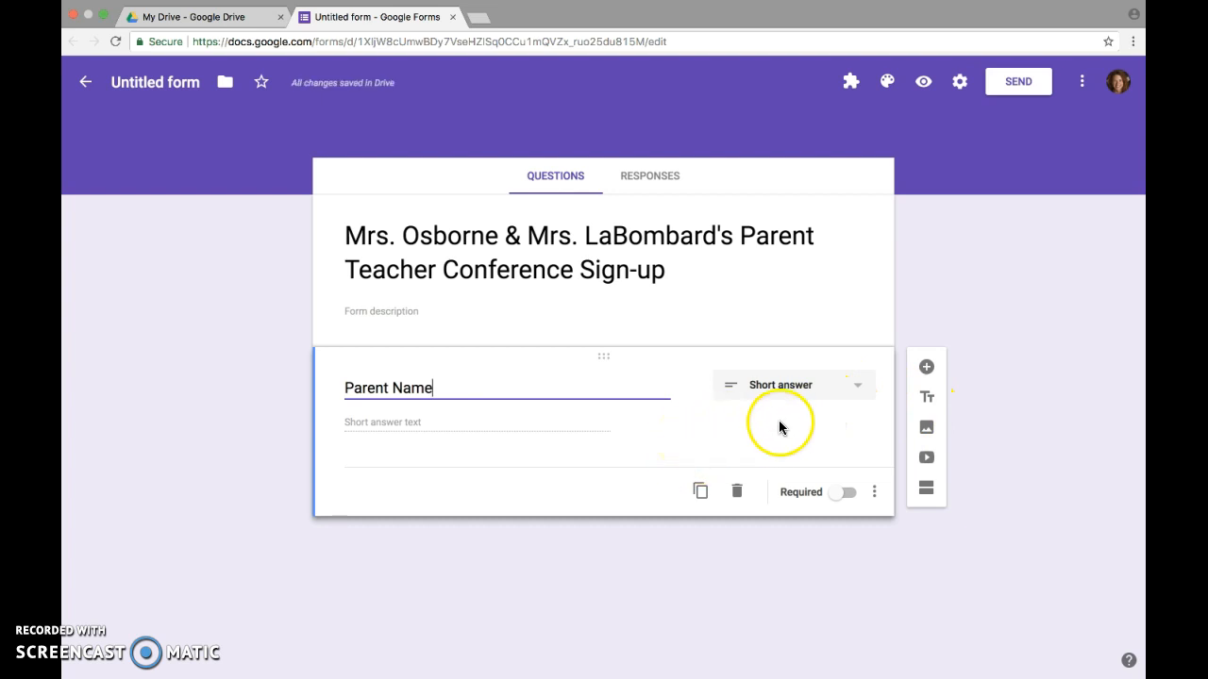
{"action": "left_click", "coordinate": [927, 368]}
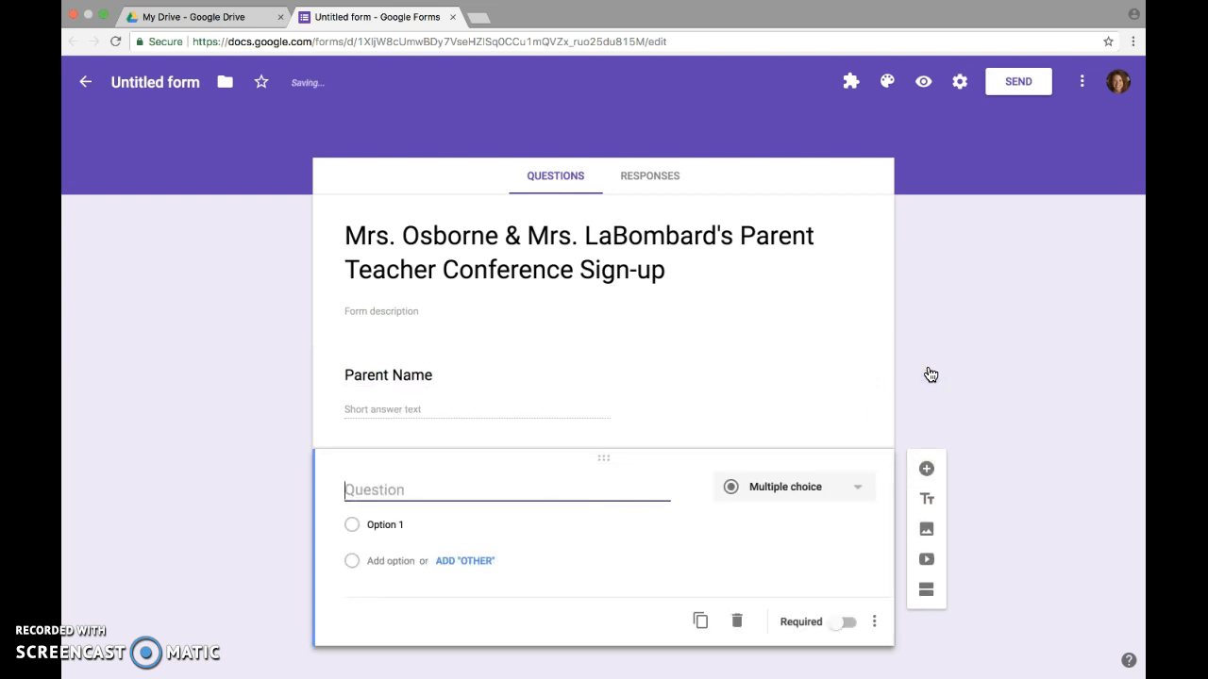
{"action": "type", "text": "Student Name"}
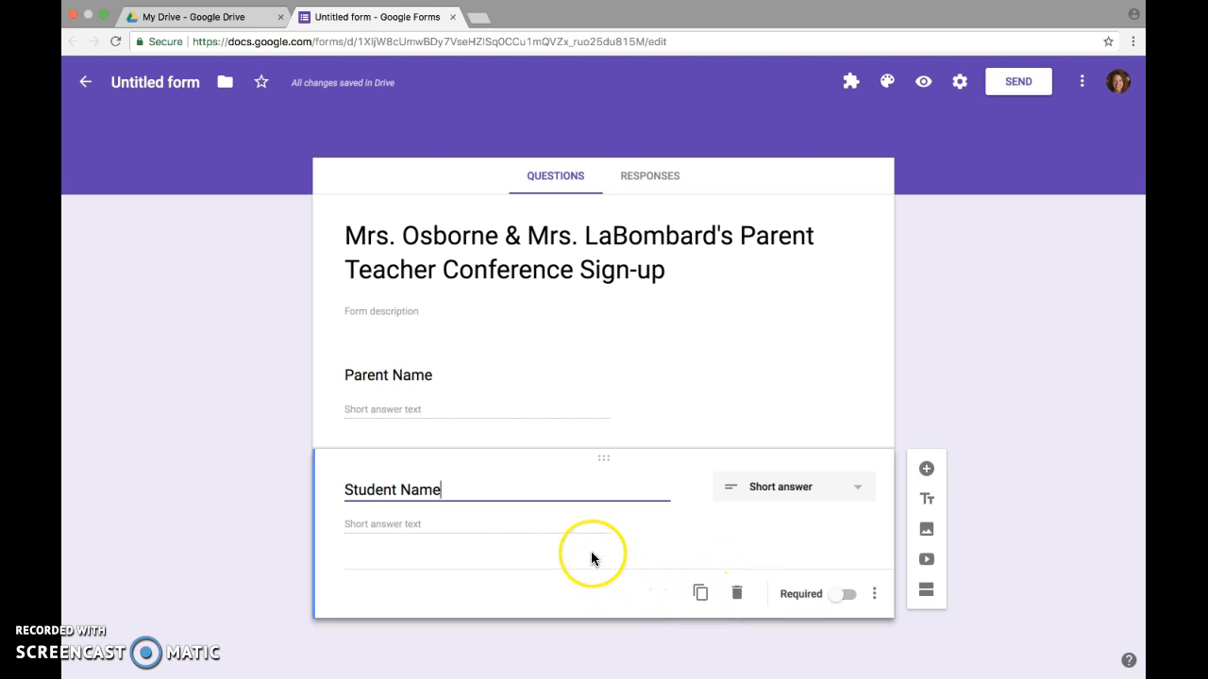
Add a third question: 'Please select a time for your child's parent teacher conference'
{"action": "left_click", "coordinate": [926, 473]}
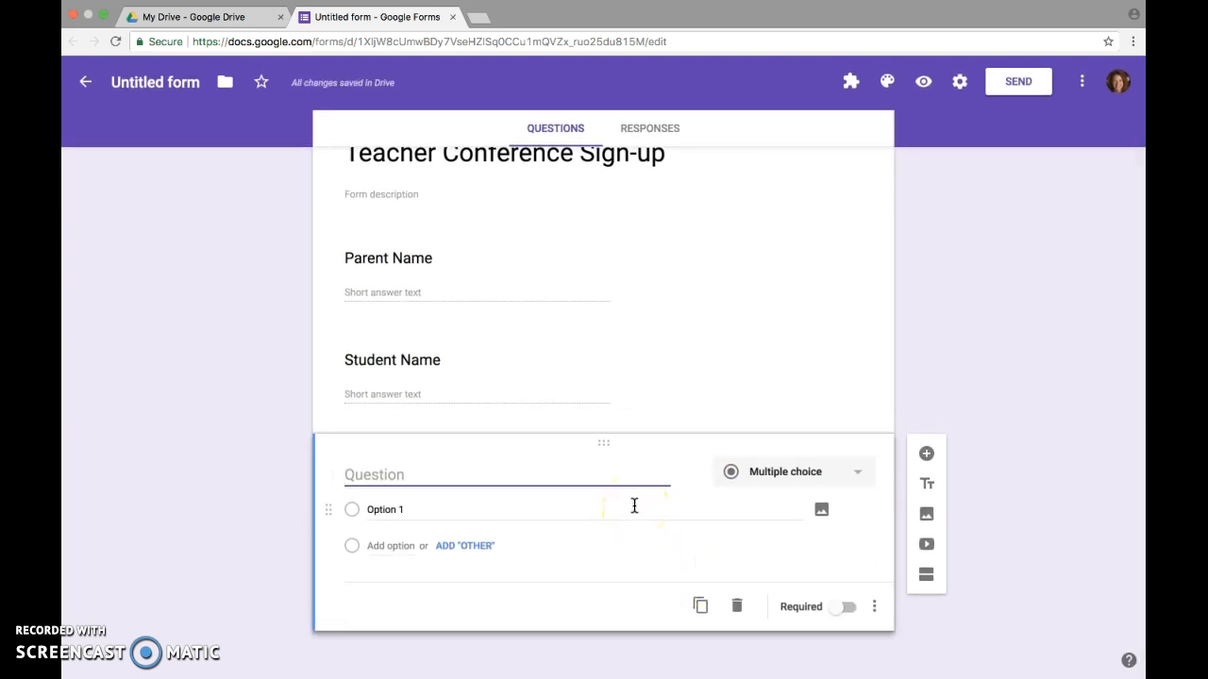
{"action": "type", "text": "Please selec"}
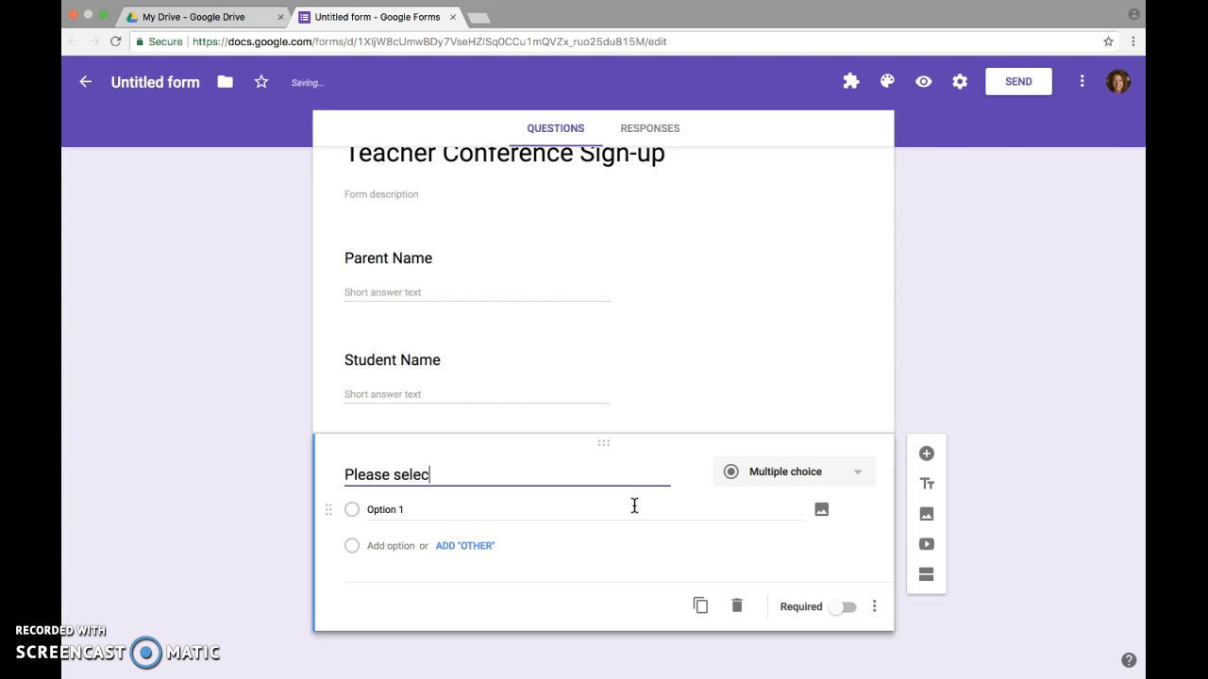
{"action": "type", "text": "t a time for your "}
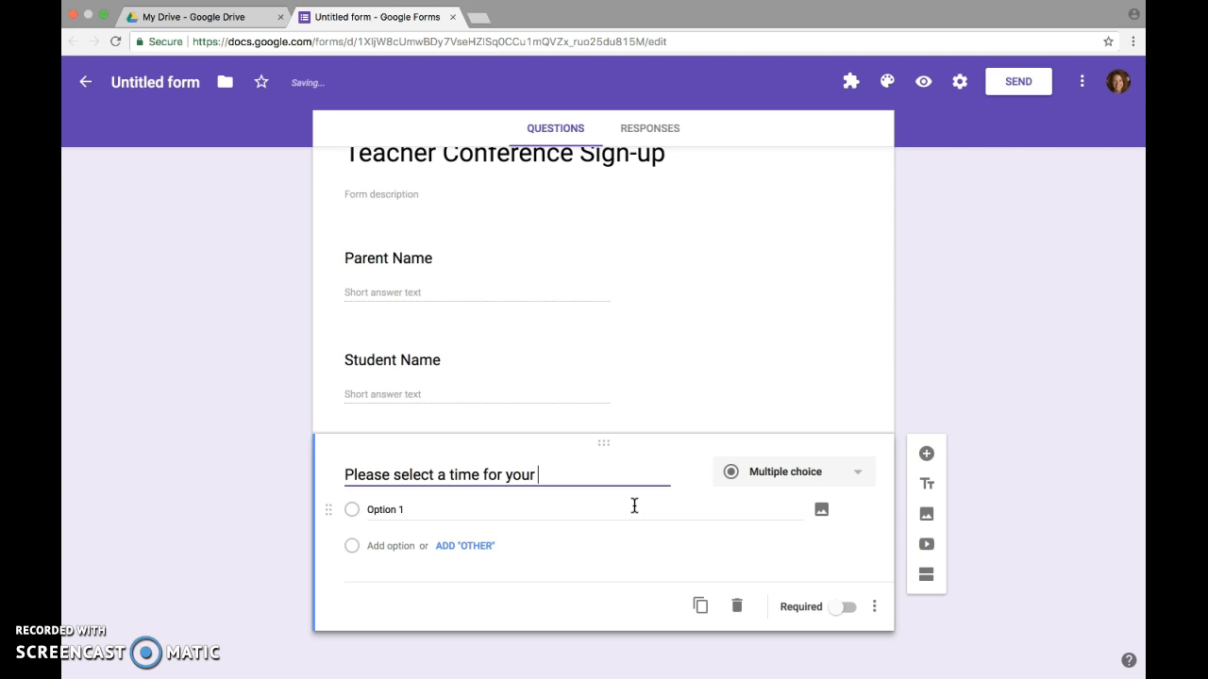
{"action": "type", "text": "child's parent teacher conference"}
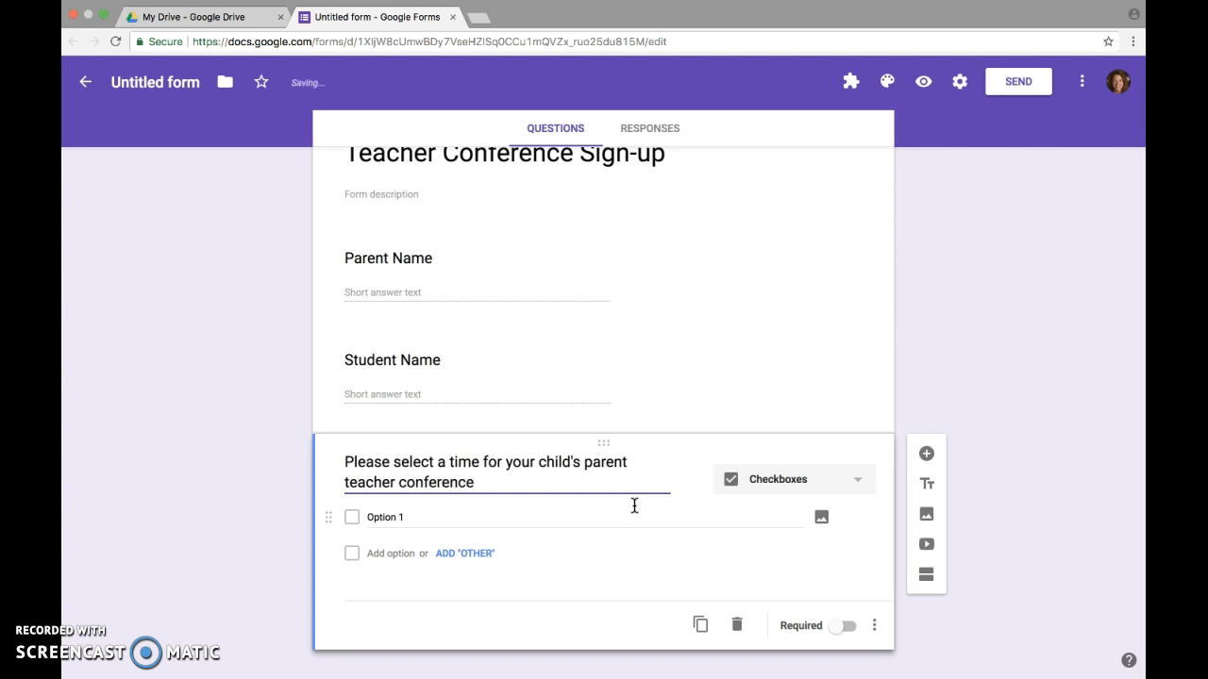
{"action": "scroll", "coordinate": [634, 507], "scroll_direction": "down", "scroll_amount": 1}
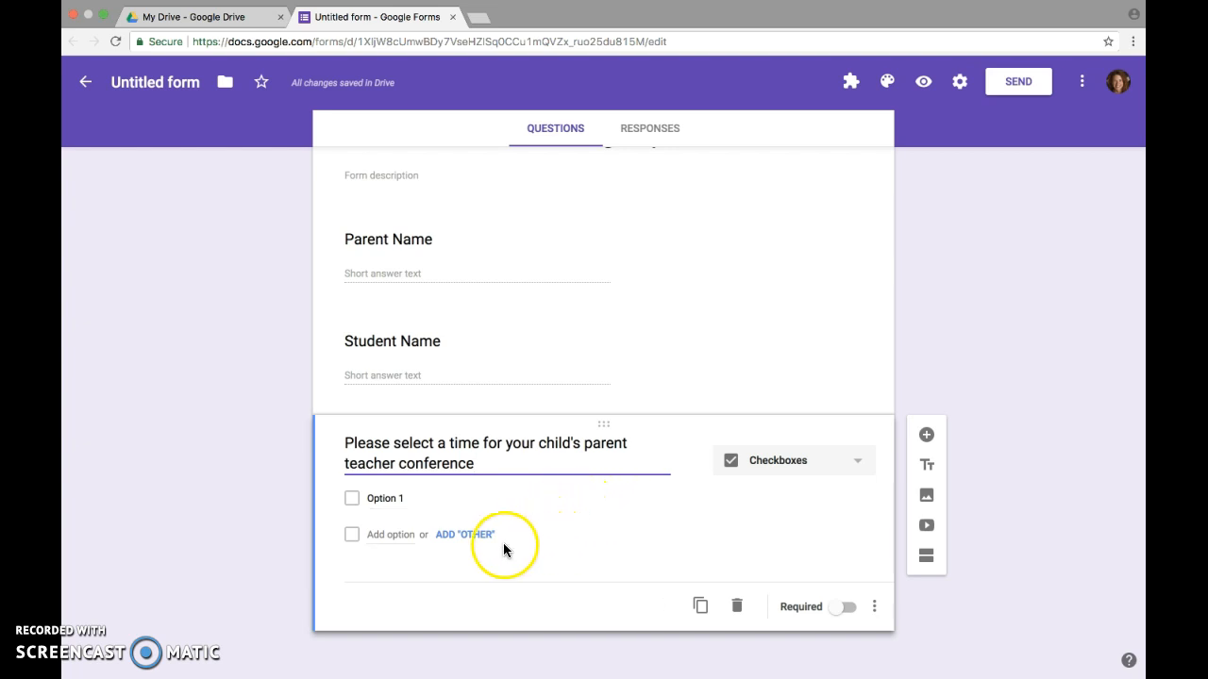
Make the time question multiple choice with first option 'Thursday November 30th 12:00-12:20'
{"action": "left_click", "coordinate": [386, 499]}
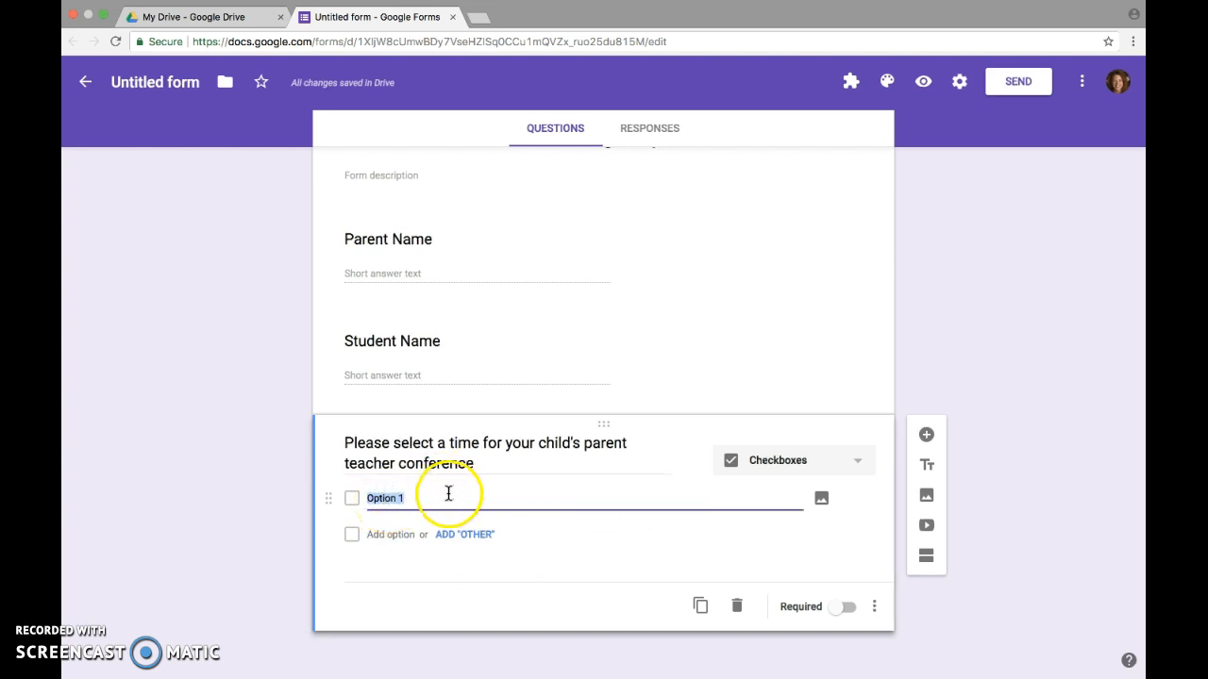
{"action": "left_click", "coordinate": [858, 462]}
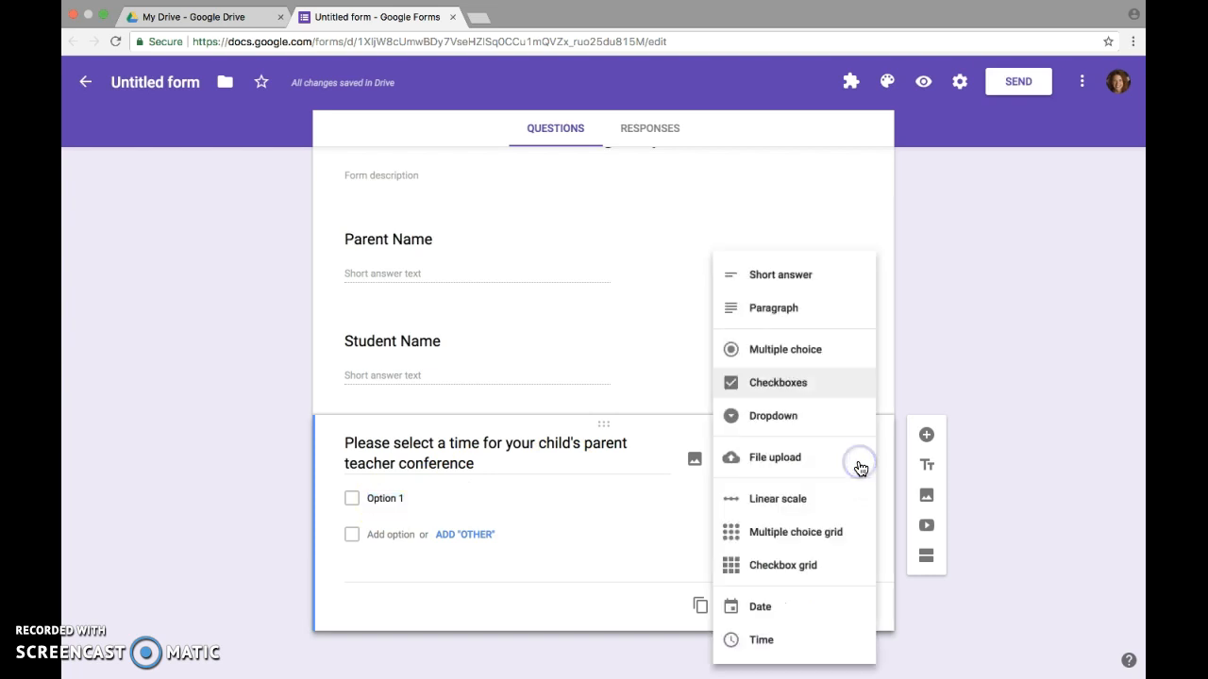
{"action": "left_click", "coordinate": [823, 352]}
{"action": "left_click", "coordinate": [407, 510]}
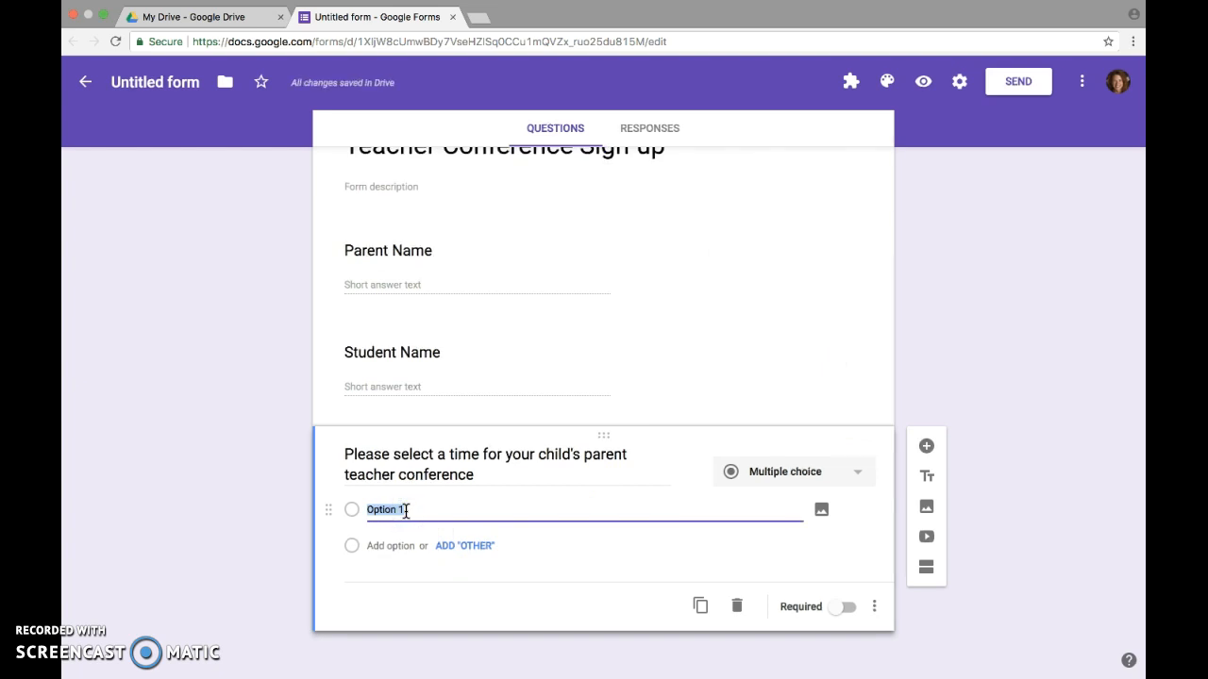
{"action": "type", "text": "Thu"}
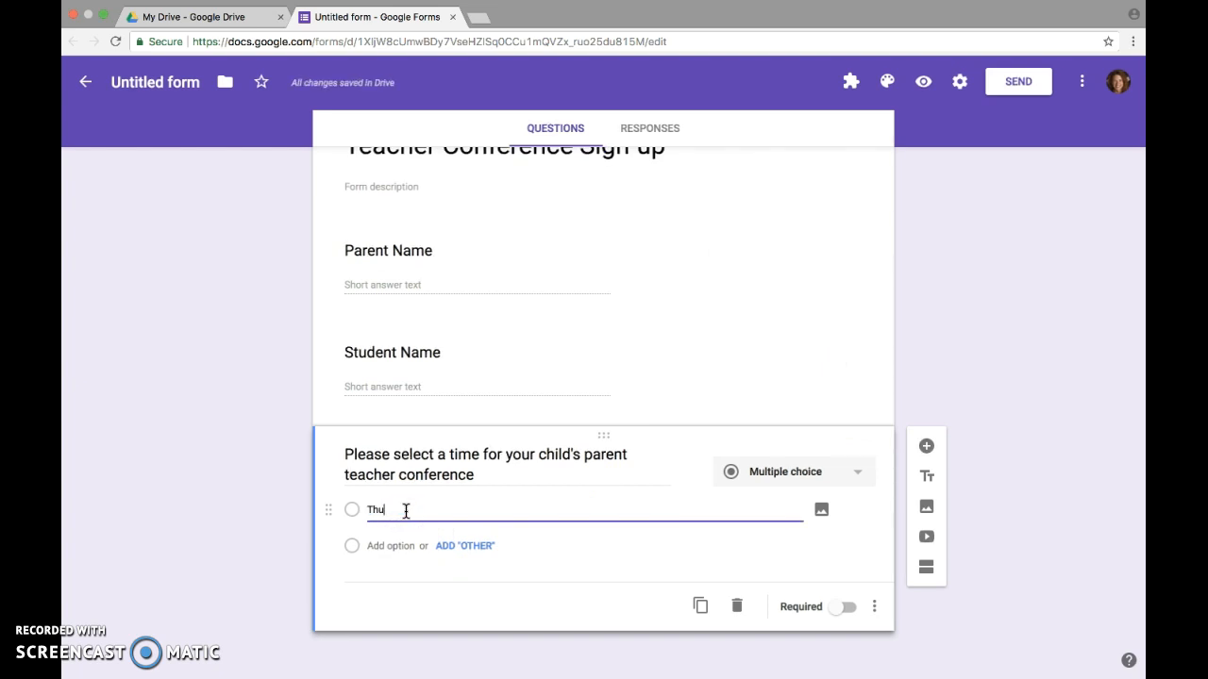
{"action": "type", "text": "rsday Novemvb"}
{"action": "key", "text": "BackSpace"}
{"action": "type", "text": "ember"}
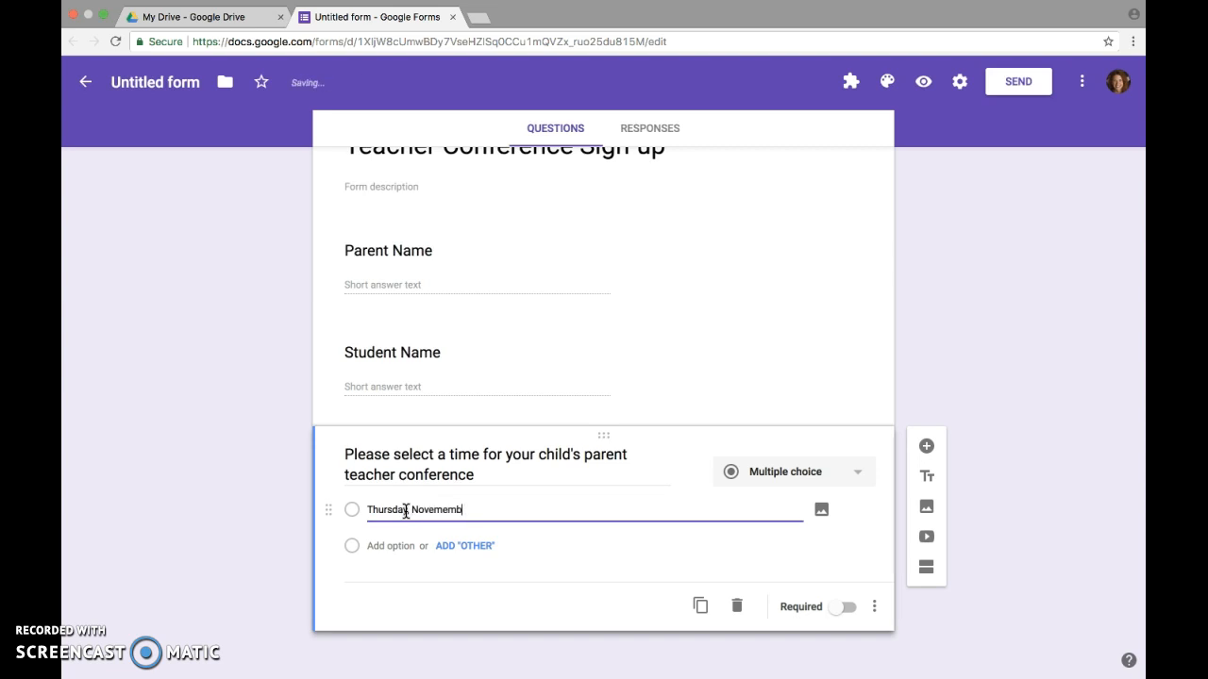
{"action": "key", "text": "BackSpace"}
{"action": "key", "text": "BackSpace"}
{"action": "key", "text": "BackSpace"}
{"action": "key", "text": "BackSpace"}
{"action": "type", "text": "mber"}
{"action": "type", "text": "30th"}
{"action": "type", "text": "12"}
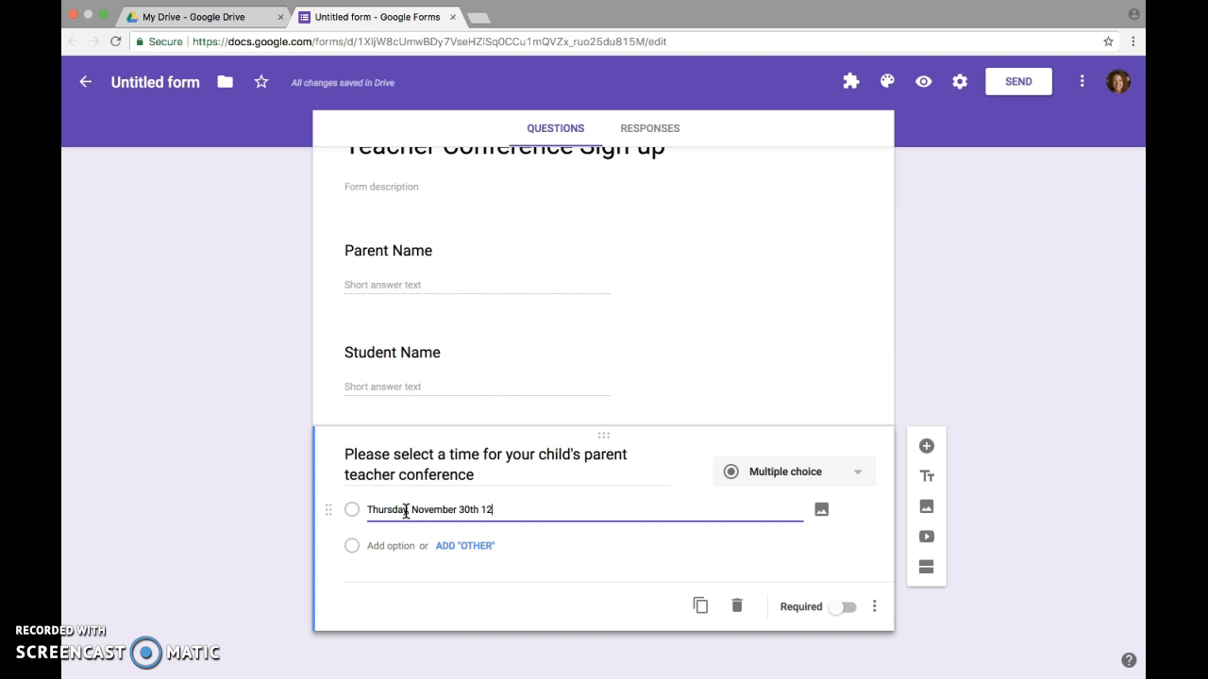
{"action": "type", "text": ":00-12:20"}
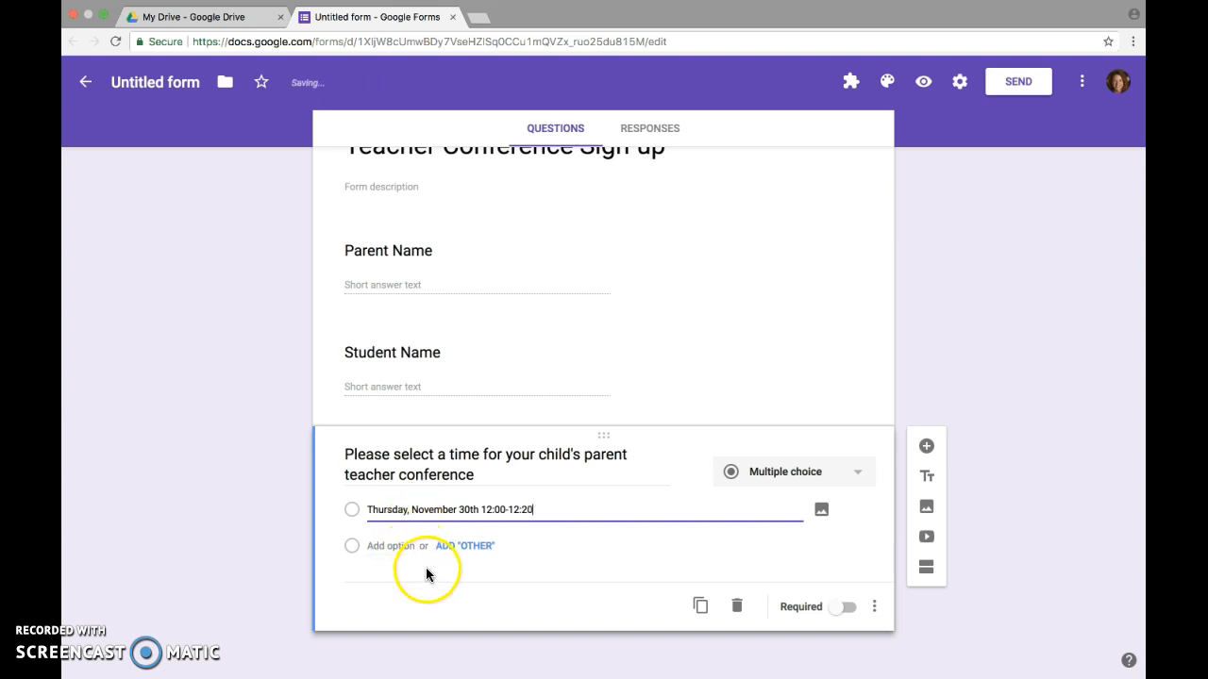
Add options 'Thursday, November 30th 12:20-12:40' and 'Thursday, November 30th 12:40-1:00'
{"action": "left_click", "coordinate": [457, 548]}
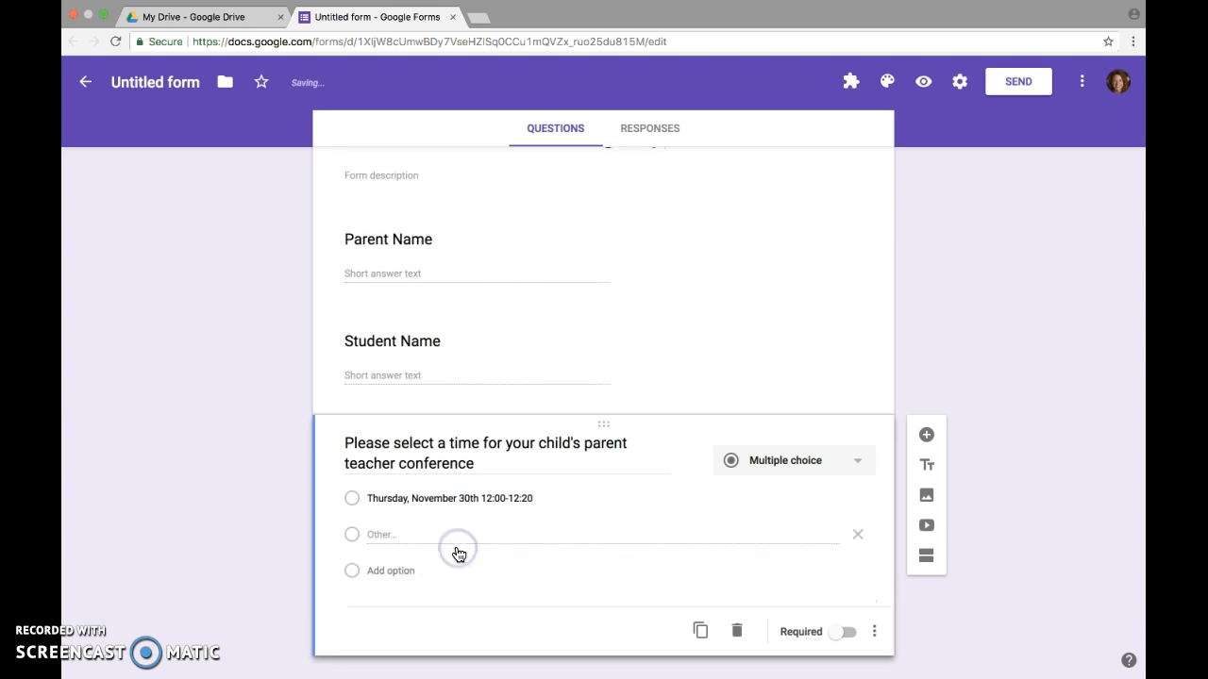
{"action": "left_click", "coordinate": [394, 535]}
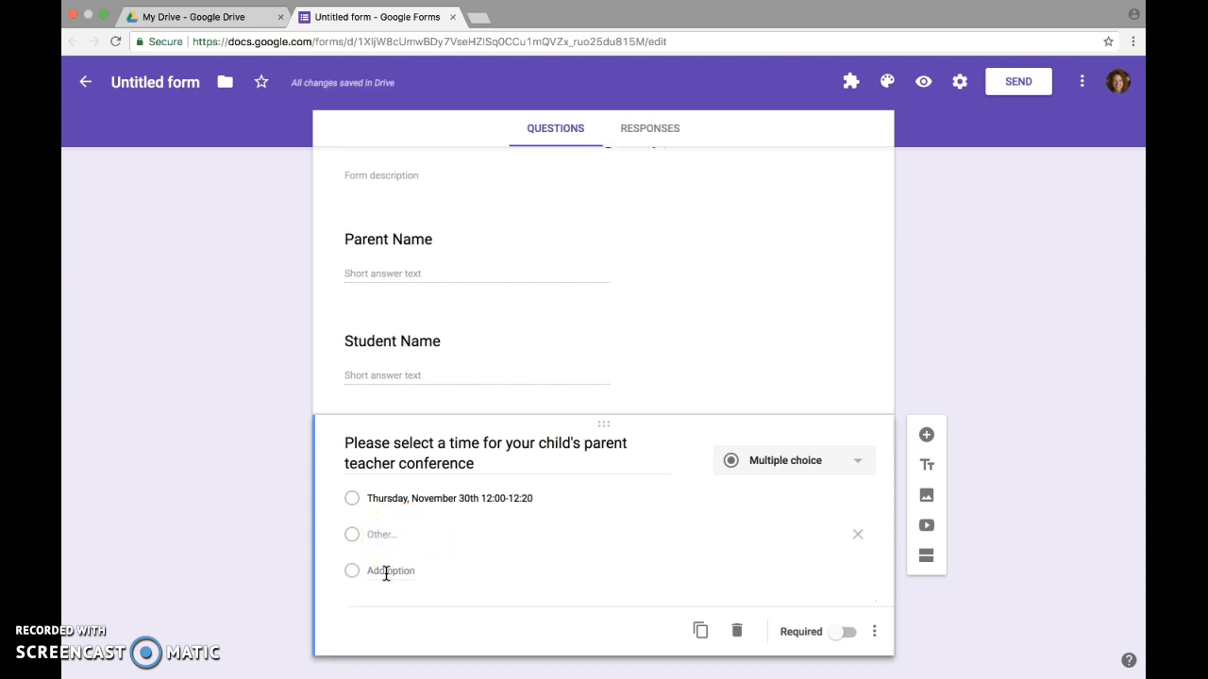
{"action": "left_click", "coordinate": [374, 535]}
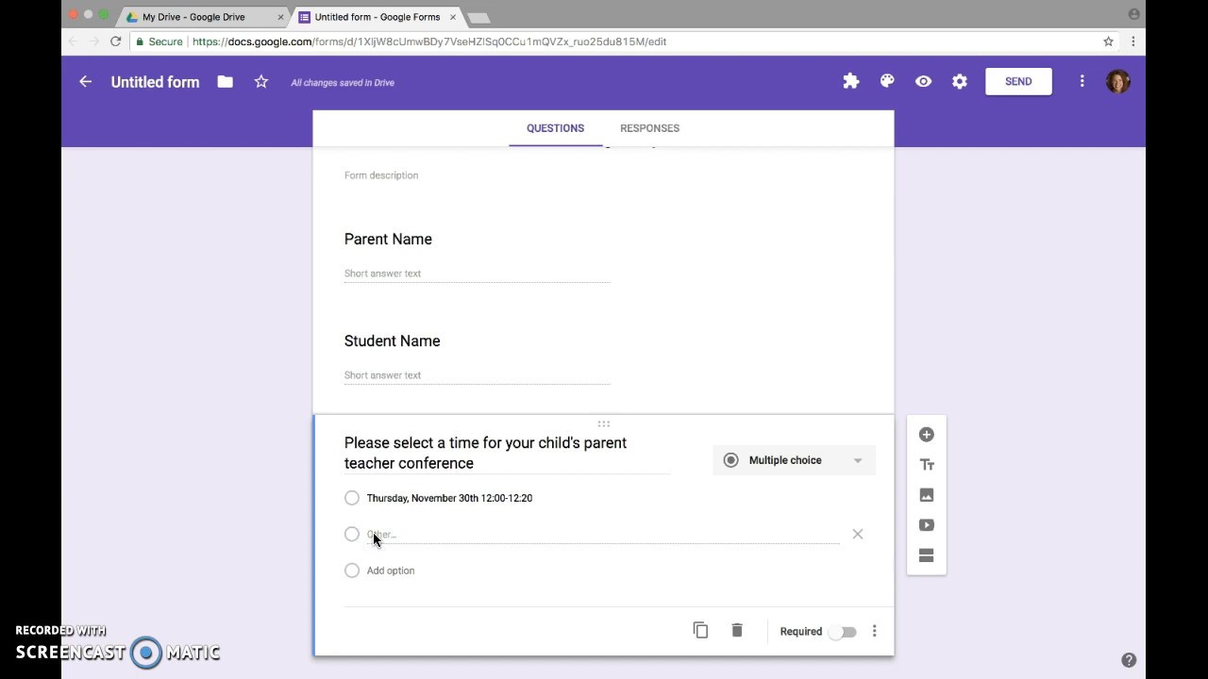
{"action": "left_click", "coordinate": [351, 534]}
{"action": "left_click", "coordinate": [376, 574]}
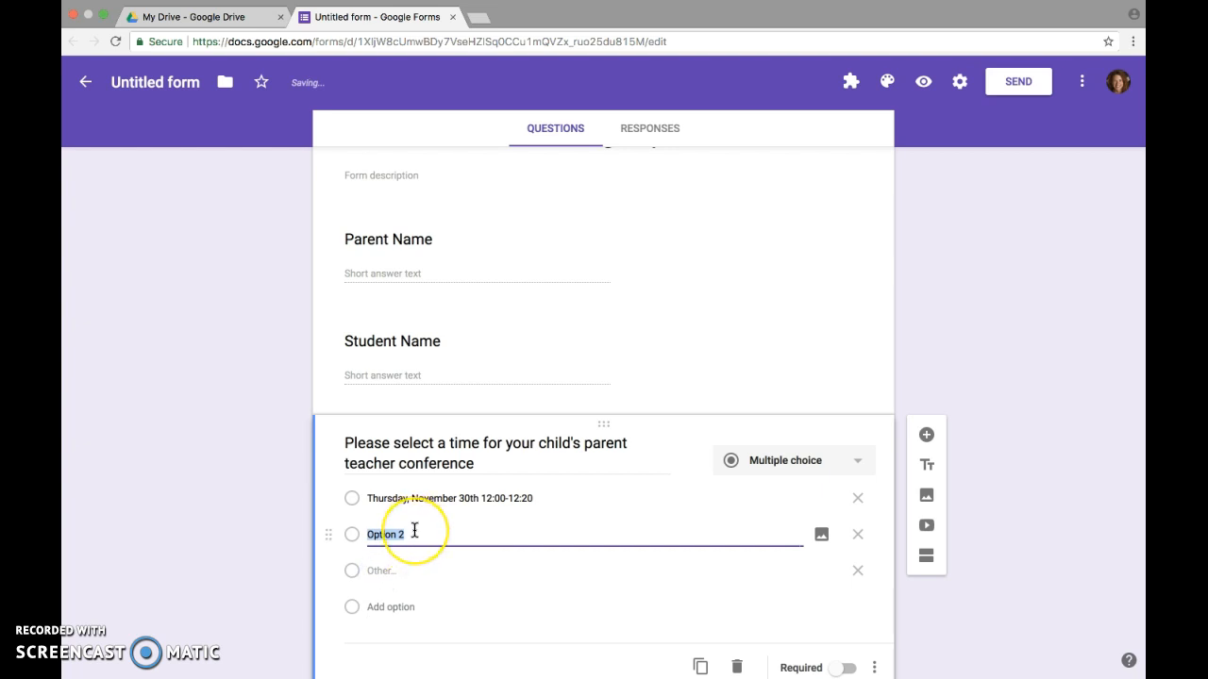
{"action": "type", "text": "Thursday, November "}
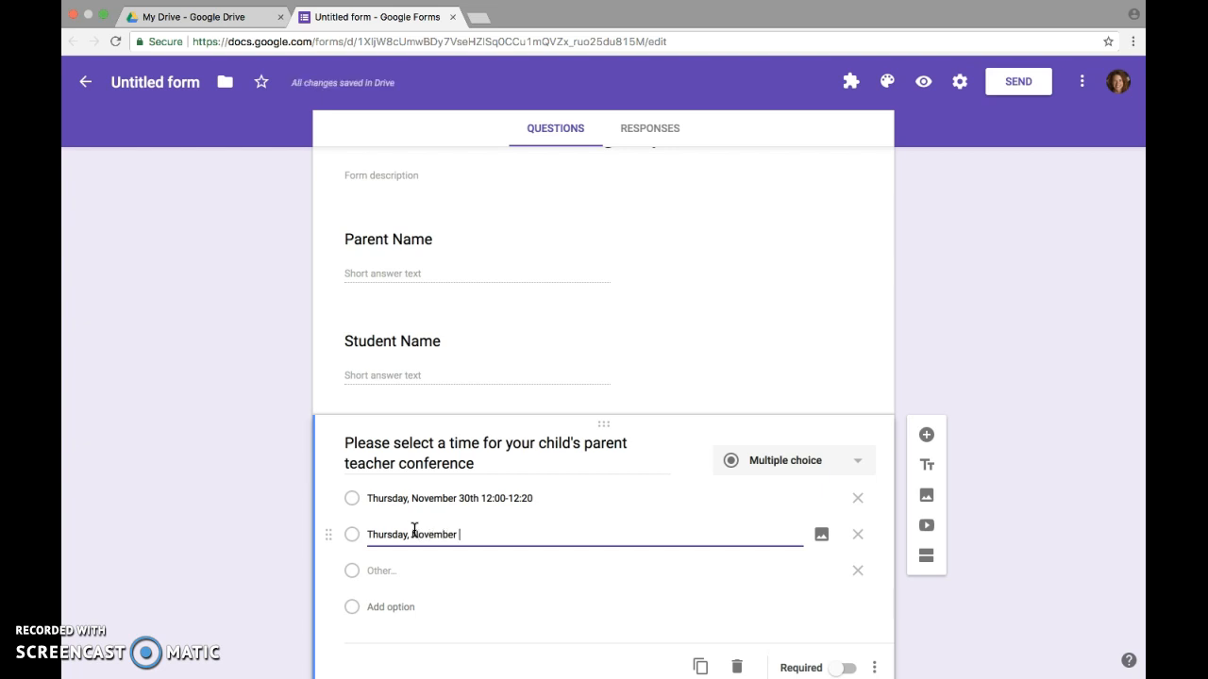
{"action": "type", "text": "30th"}
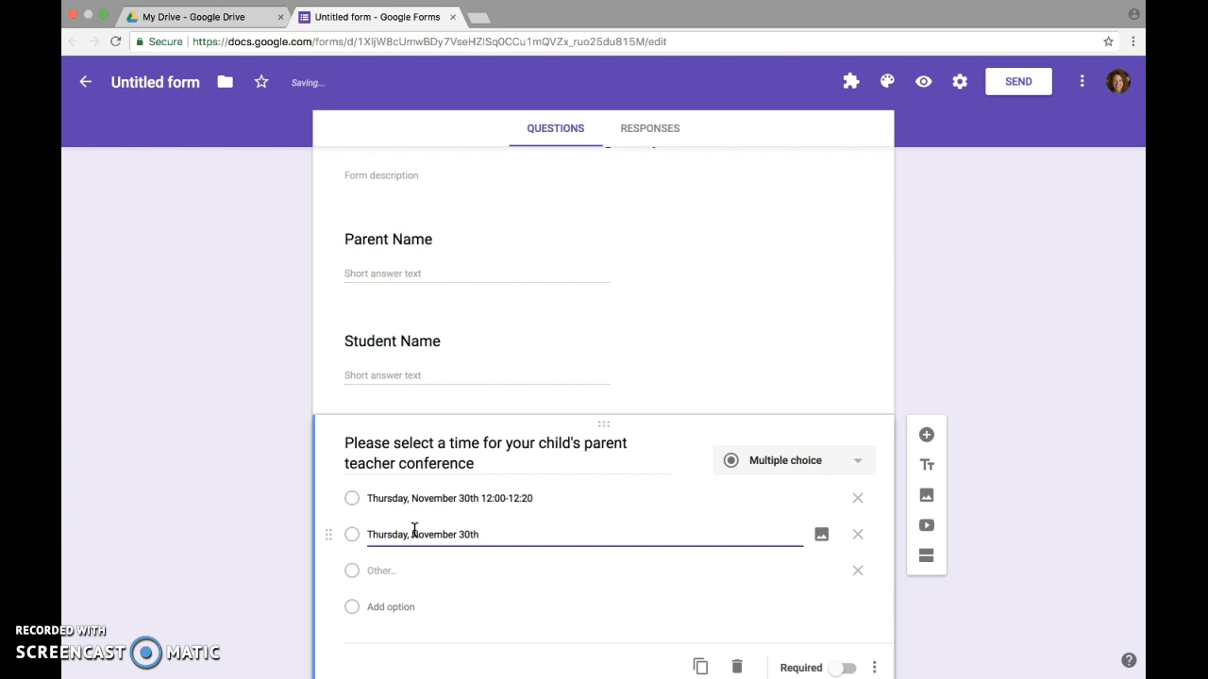
{"action": "type", "text": " 12:20-12:40"}
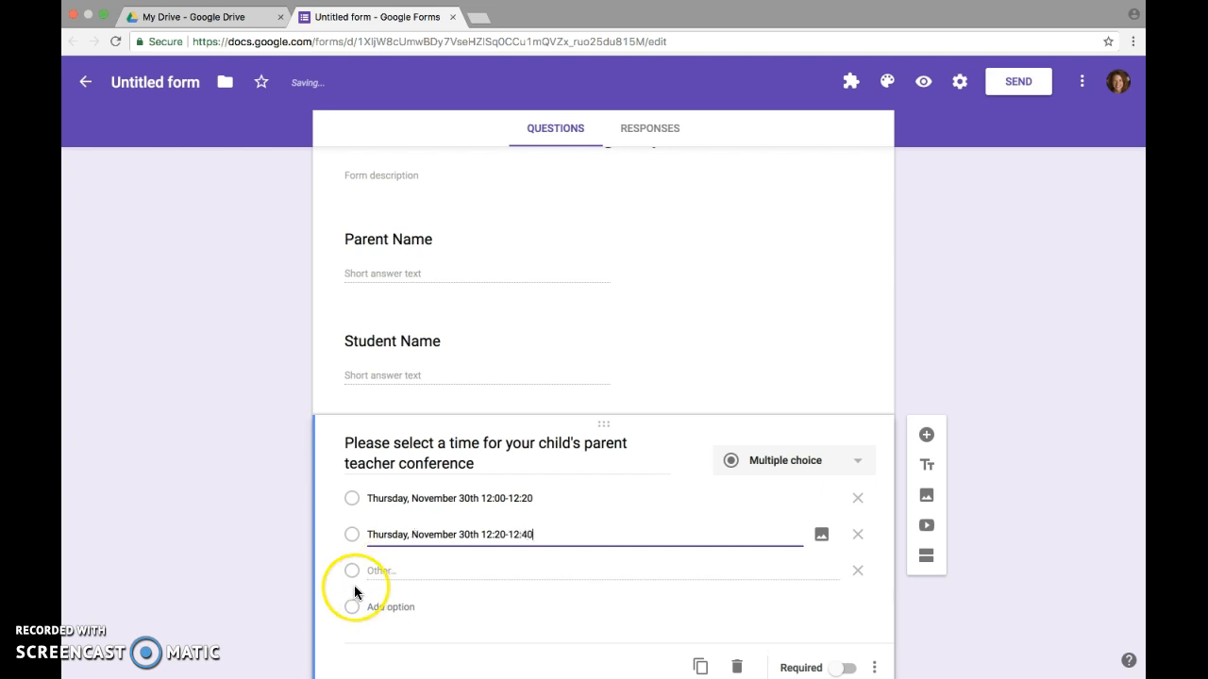
{"action": "left_click", "coordinate": [381, 573]}
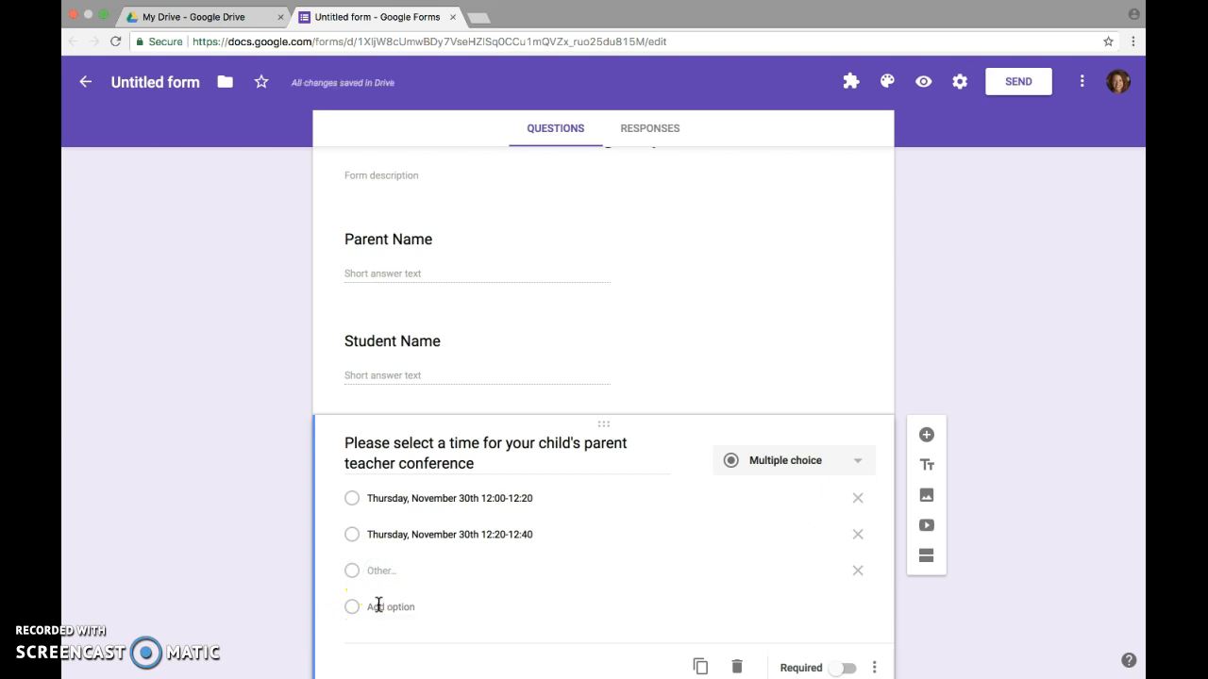
{"action": "left_click", "coordinate": [378, 607]}
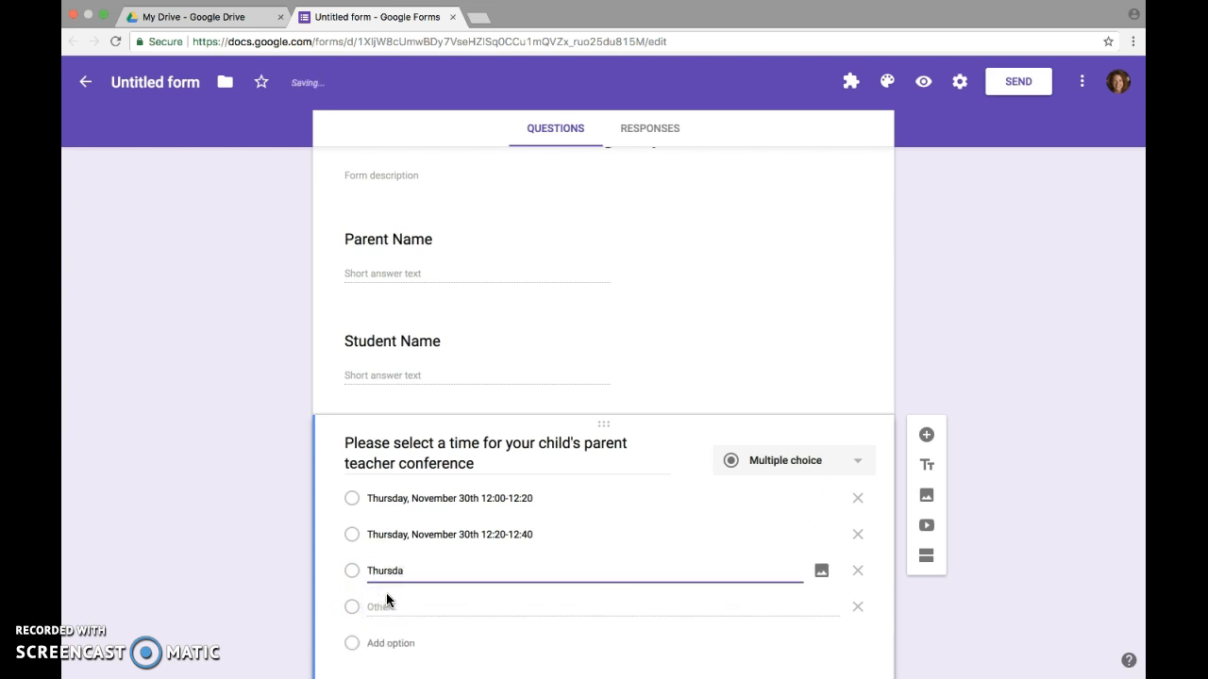
{"action": "type", "text": "Thursday, November 30th 12:40-1:00"}
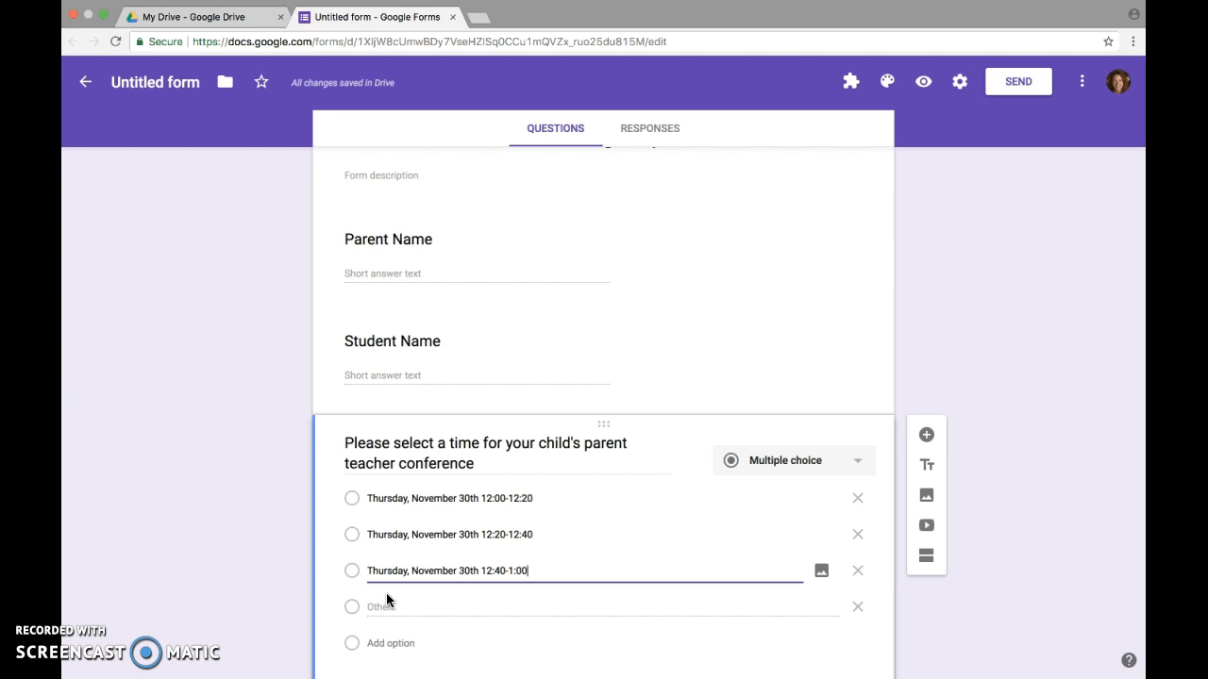
Remove the 'Other' option from the time question
{"action": "scroll", "coordinate": [386, 597], "scroll_direction": "down", "scroll_amount": 2}
{"action": "left_click", "coordinate": [500, 602]}
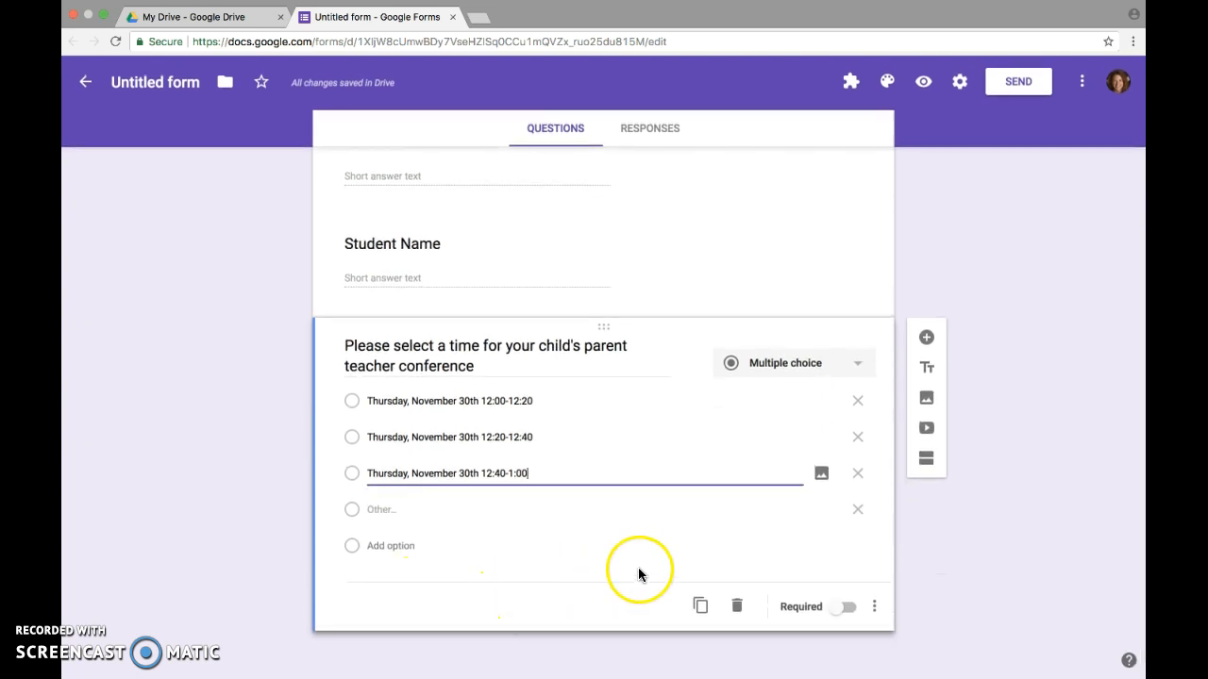
{"action": "left_click", "coordinate": [859, 513]}
{"action": "left_click", "coordinate": [860, 513]}
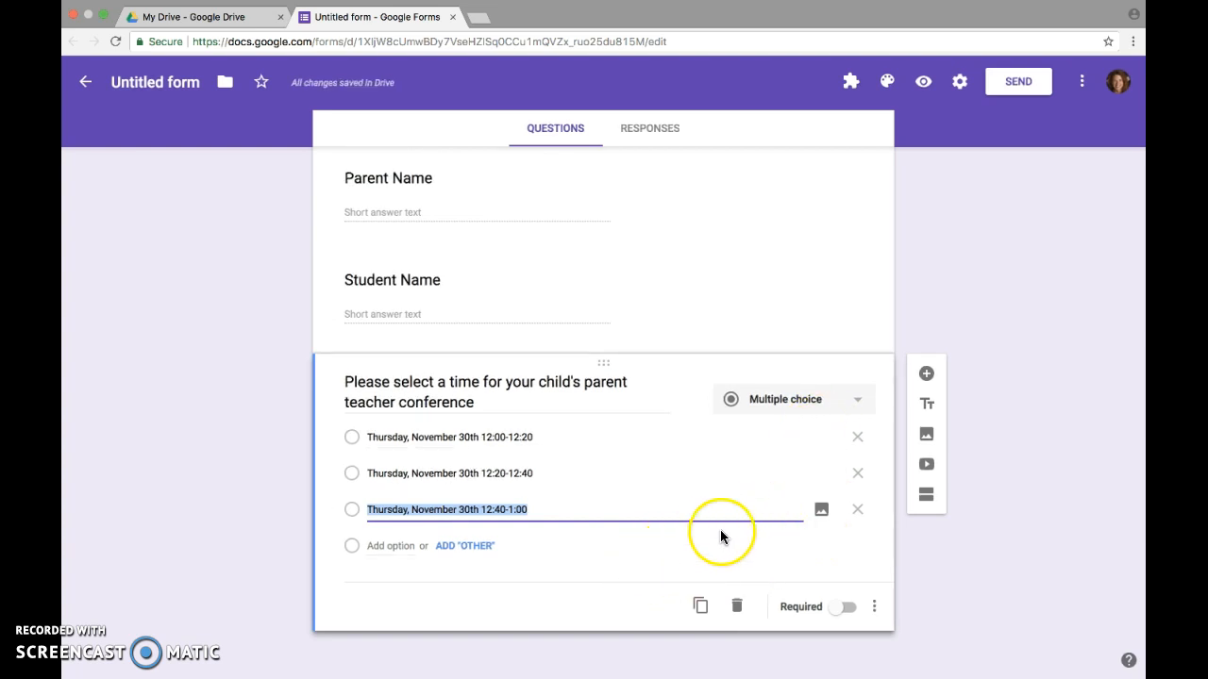
{"action": "left_click", "coordinate": [925, 376]}
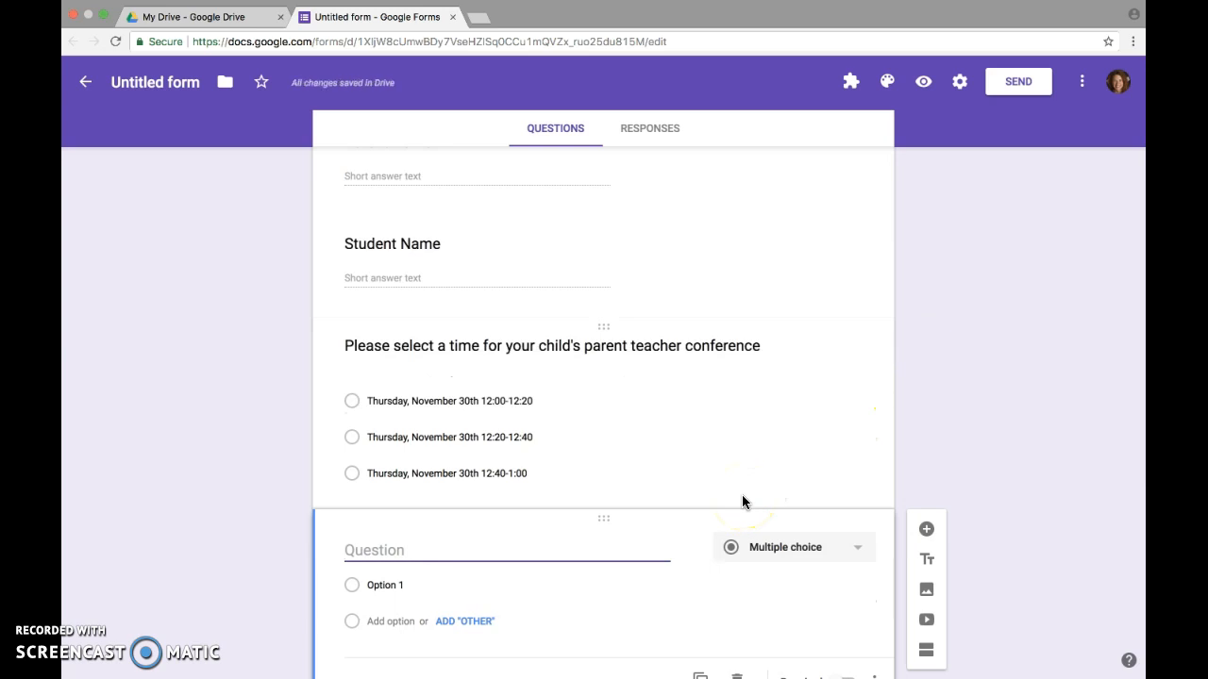
Make the fourth question a Paragraph asking 'Please enter any questions or comments you may have'
{"action": "type", "text": "Please "}
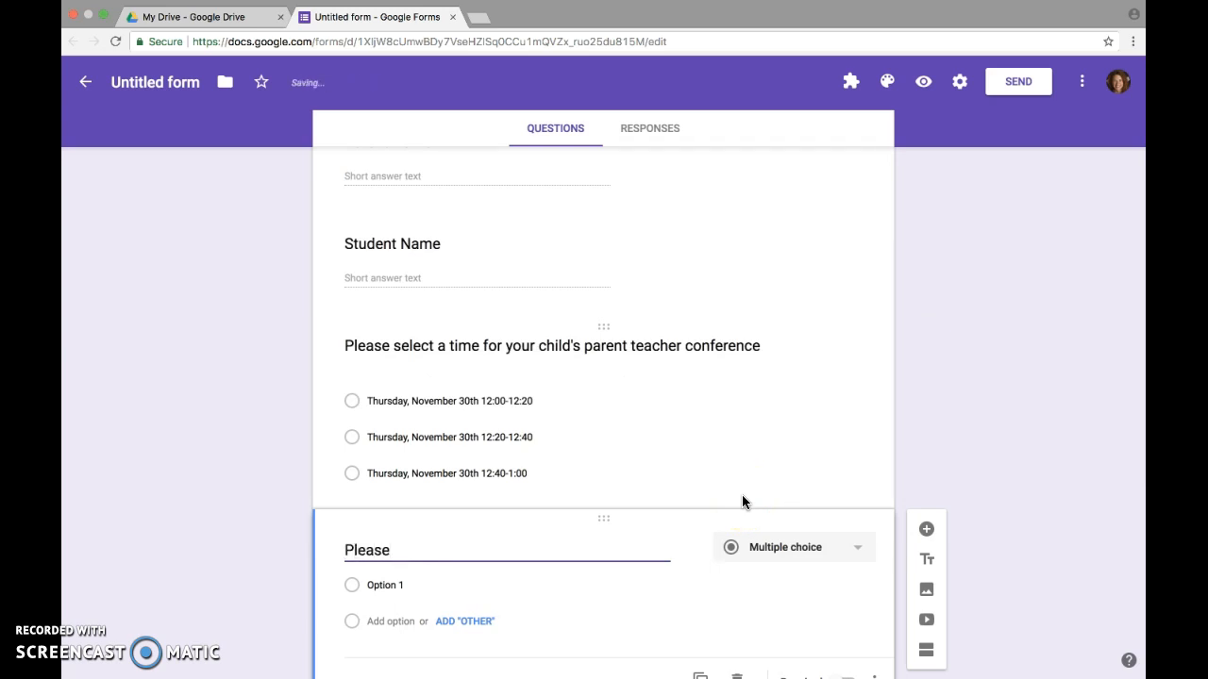
{"action": "type", "text": "enter any"}
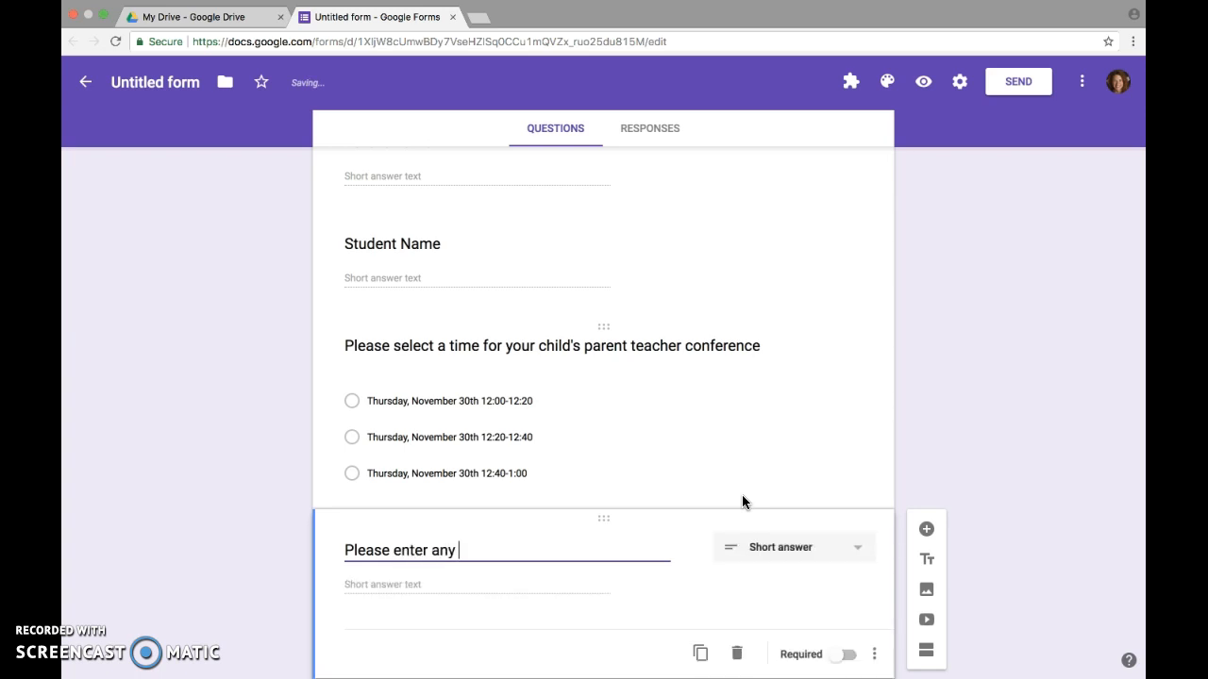
{"action": "type", "text": " questions "}
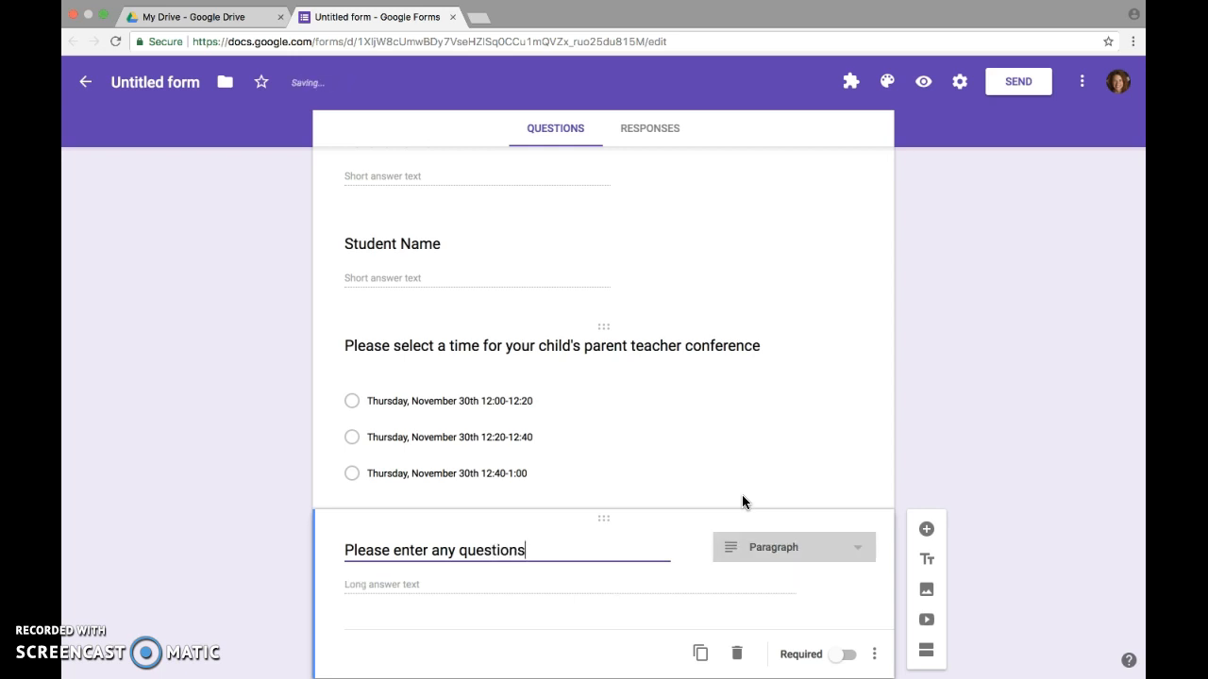
{"action": "type", "text": "or comment"}
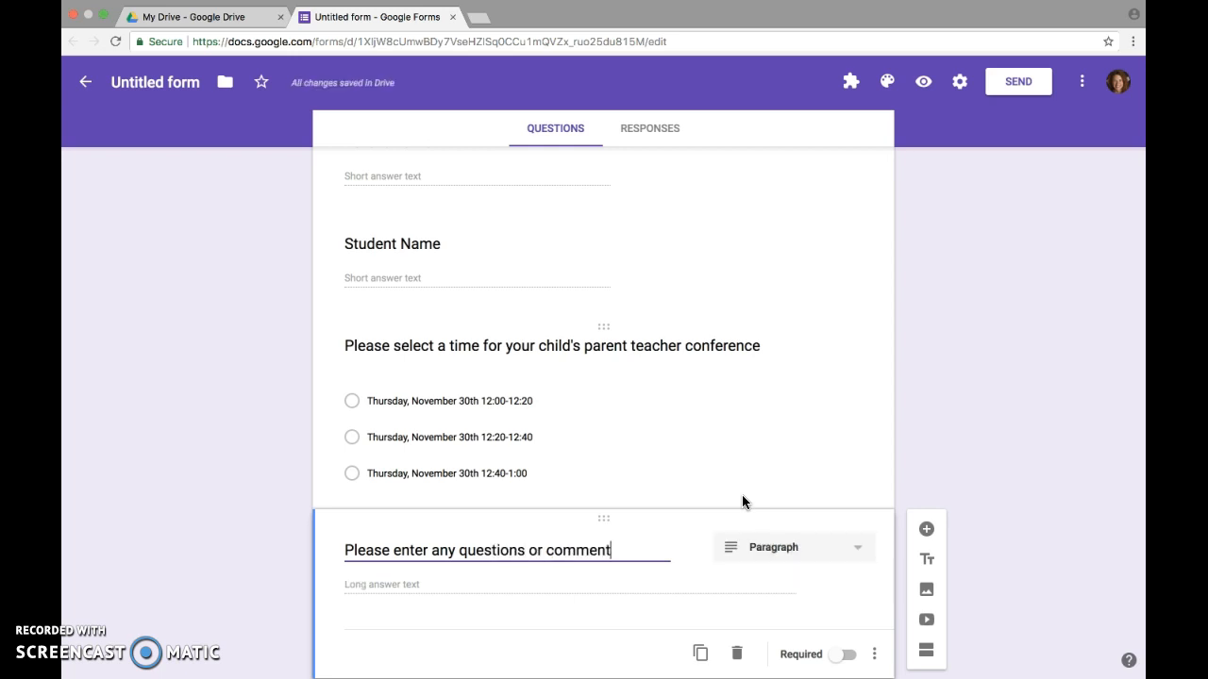
{"action": "type", "text": "s you m"}
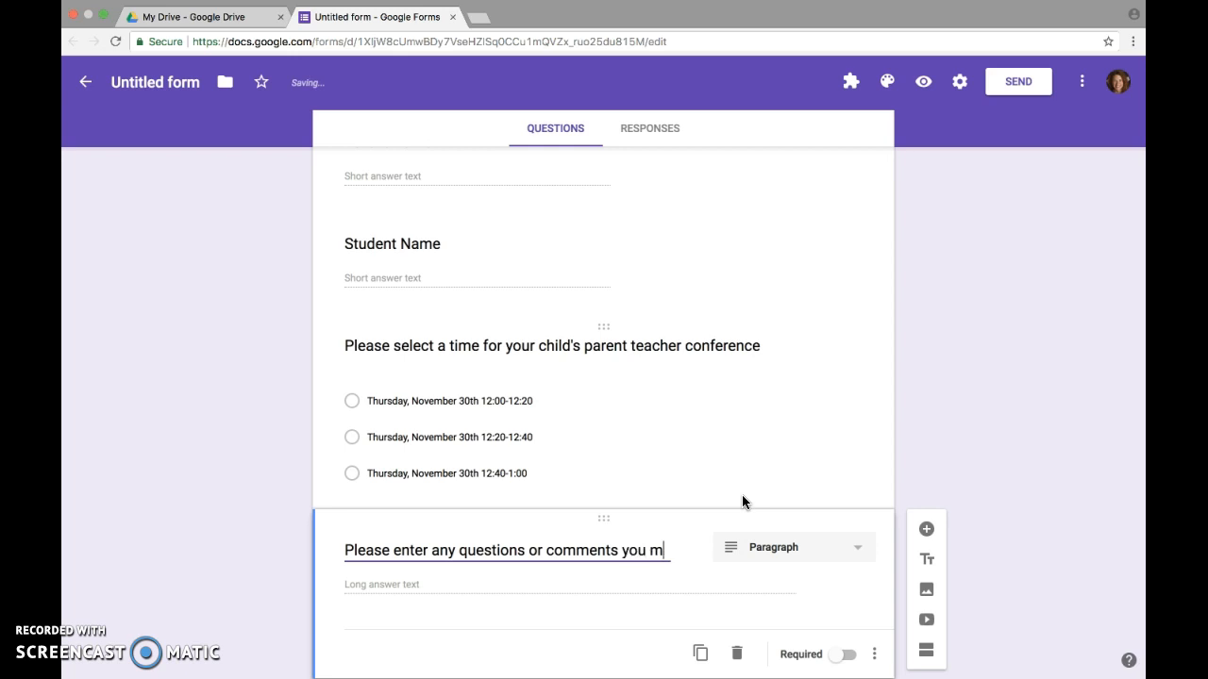
{"action": "type", "text": "ay have"}
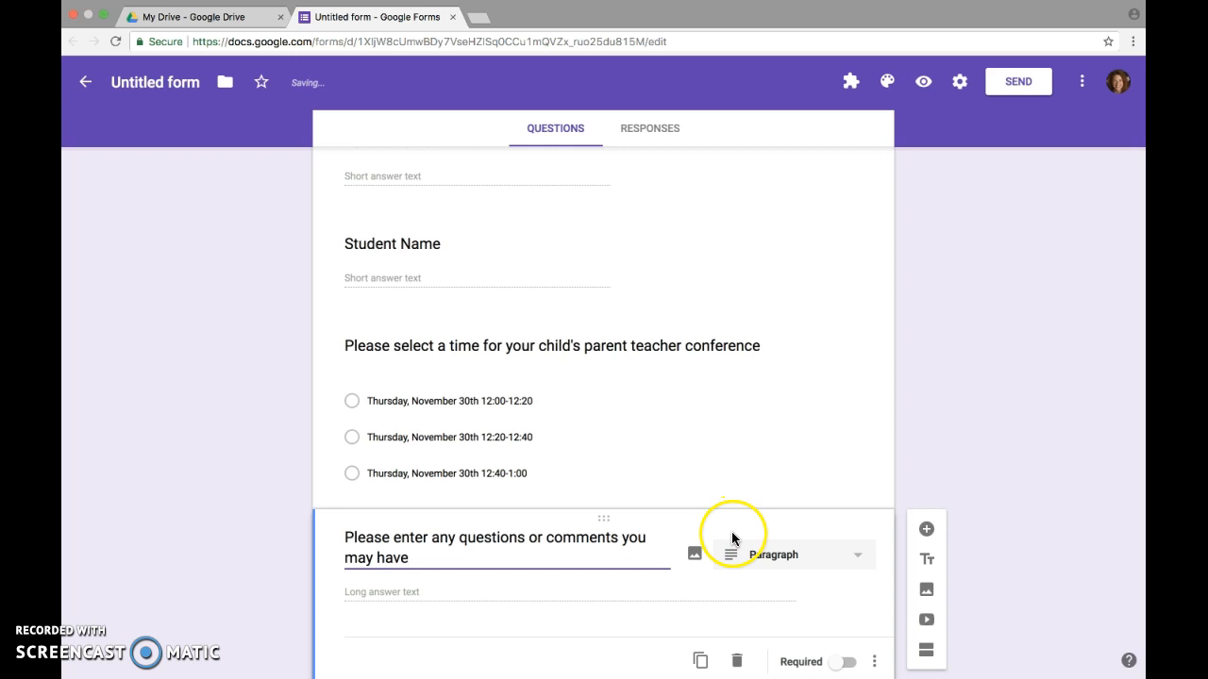
{"action": "scroll", "coordinate": [731, 532], "scroll_direction": "down", "scroll_amount": 2}
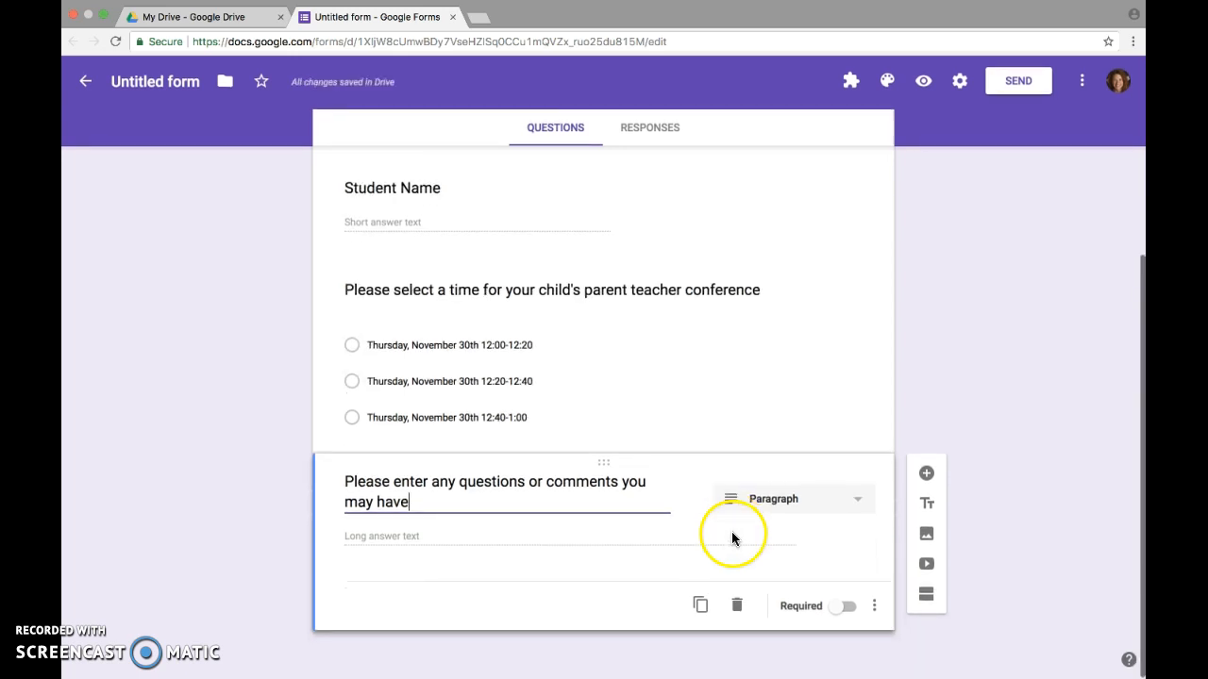
{"action": "left_click", "coordinate": [844, 506]}
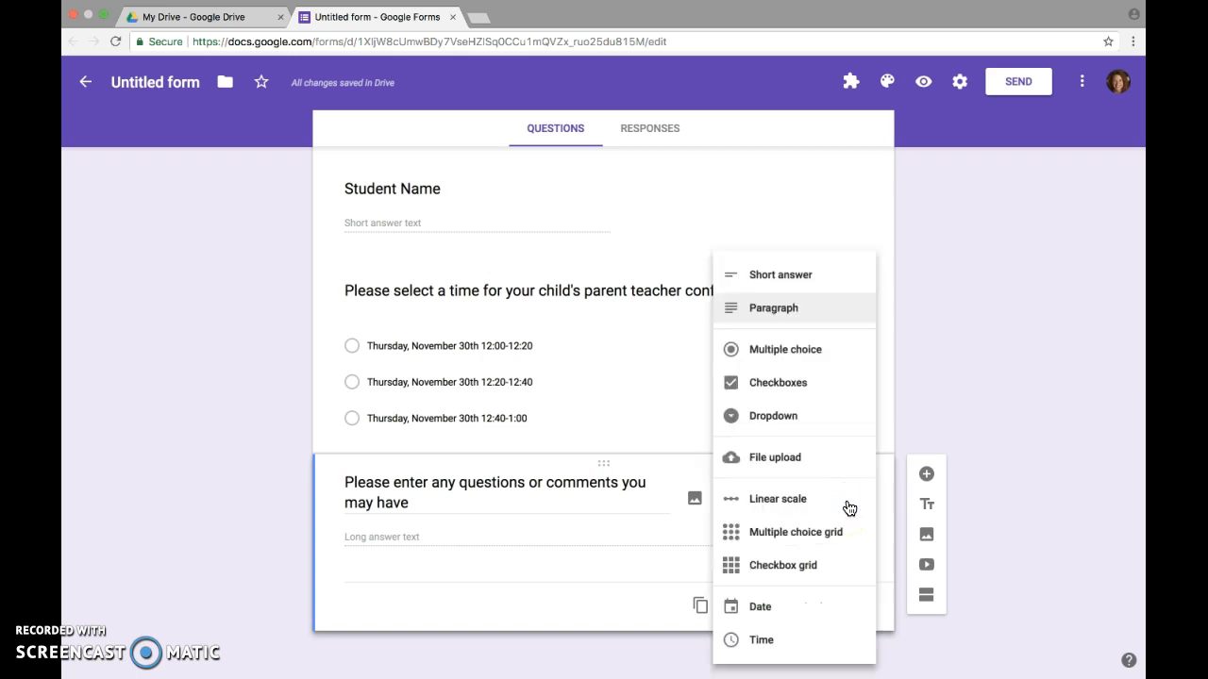
{"action": "left_click", "coordinate": [832, 319]}
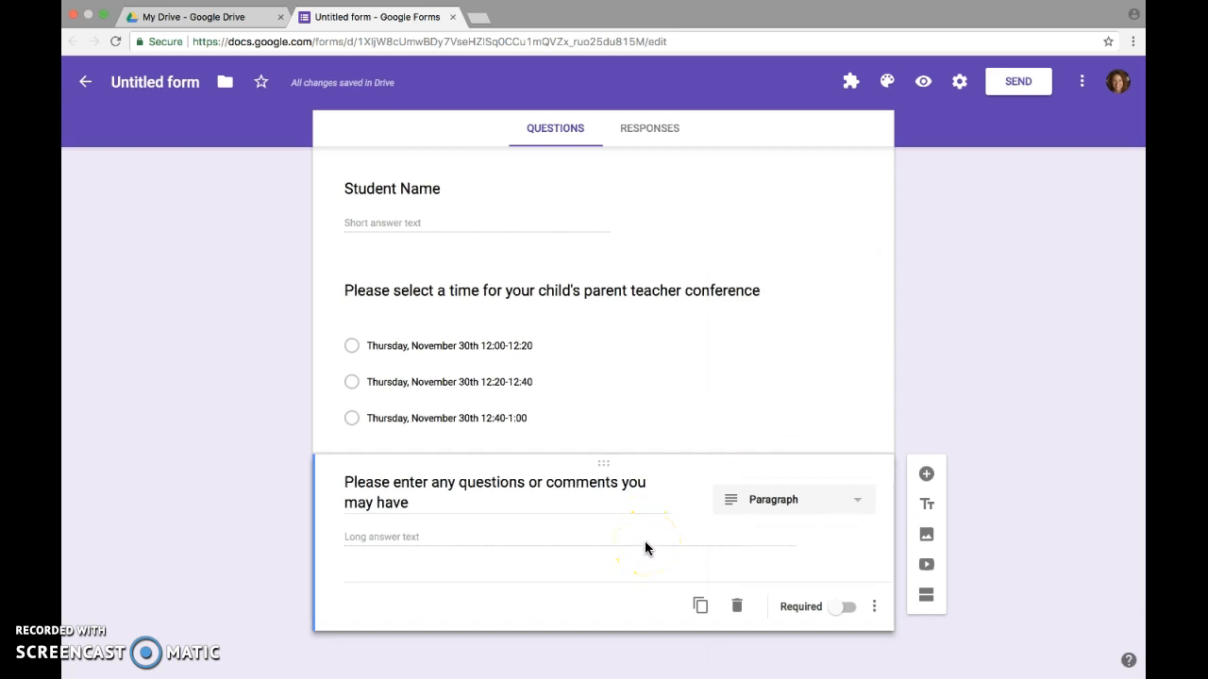
{"action": "scroll", "coordinate": [645, 545], "scroll_direction": "up", "scroll_amount": 5}
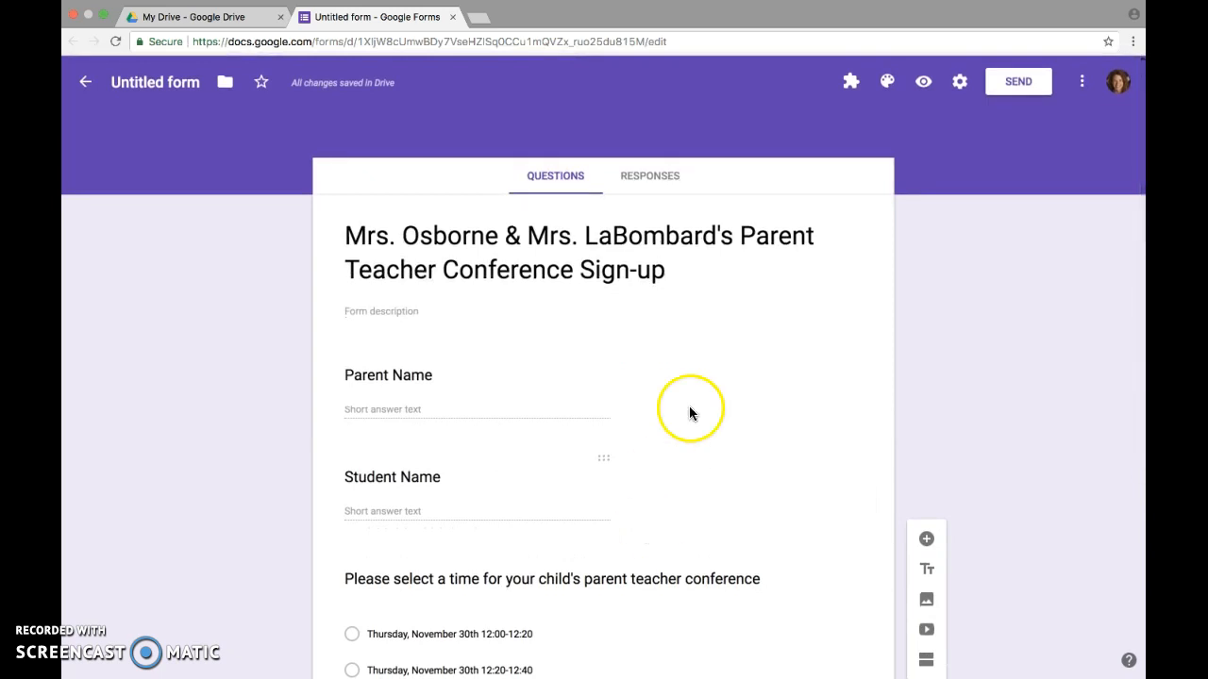
Set the form's theme colour to the dark-blue swatch
{"action": "scroll", "coordinate": [818, 353], "scroll_direction": "down", "scroll_amount": 3}
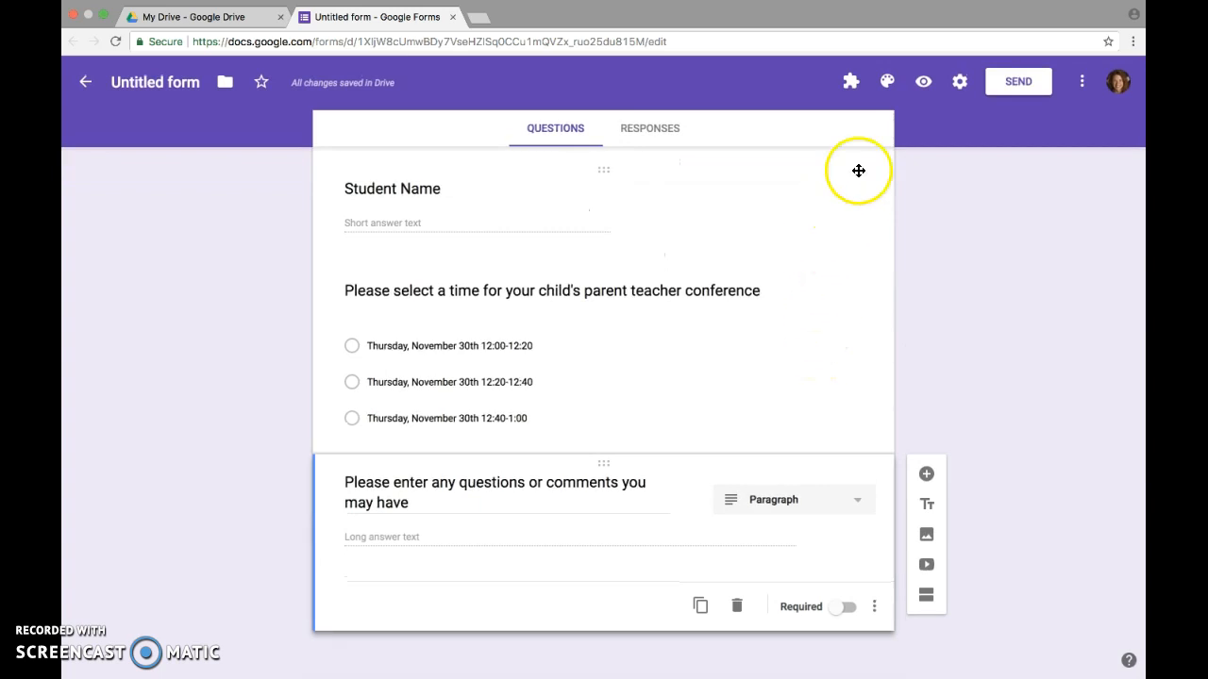
{"action": "left_click", "coordinate": [888, 83]}
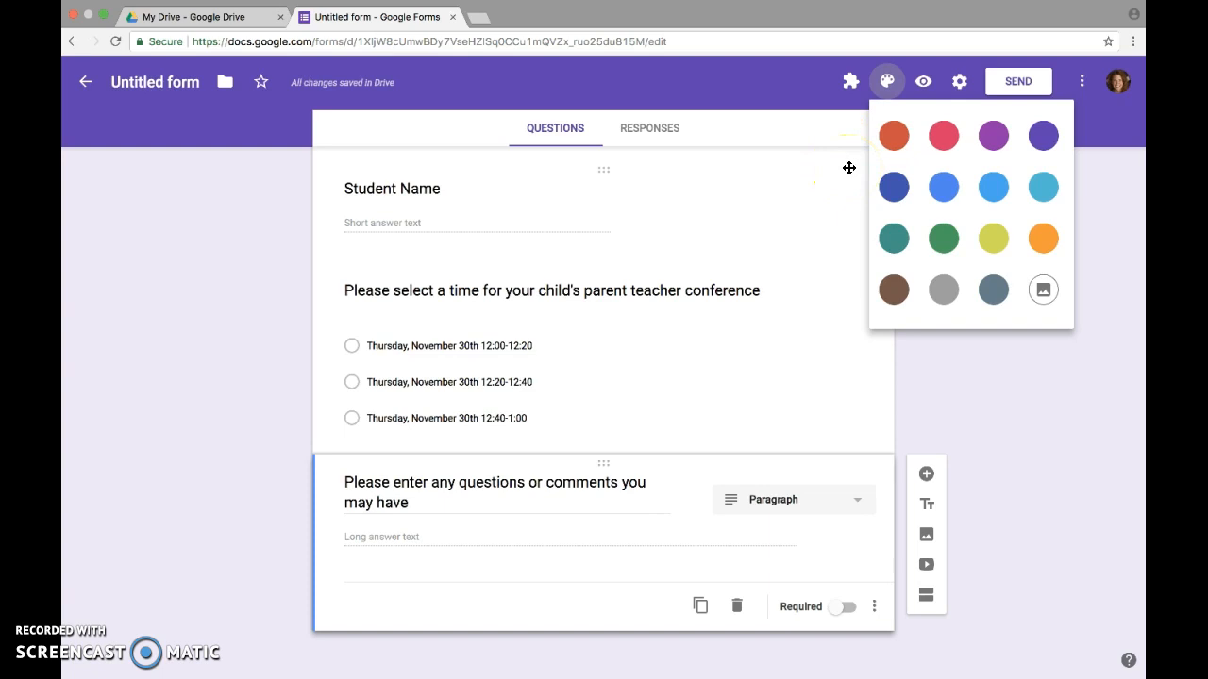
{"action": "left_click", "coordinate": [893, 186]}
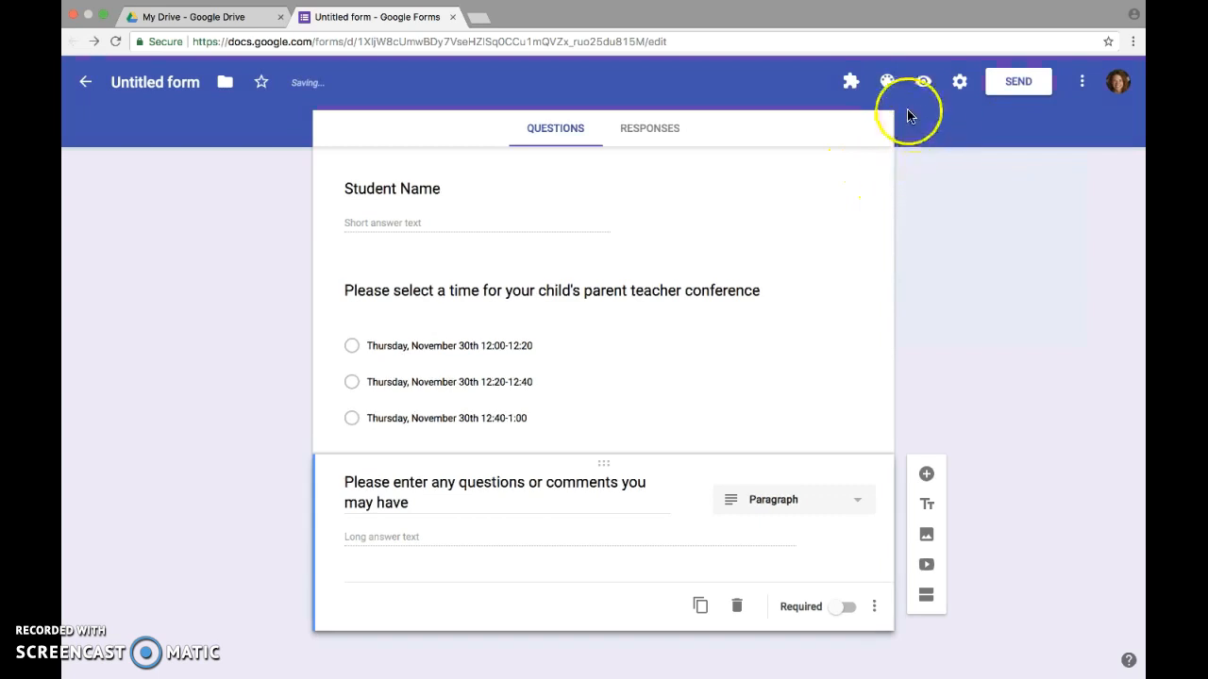
{"action": "left_click", "coordinate": [889, 82]}
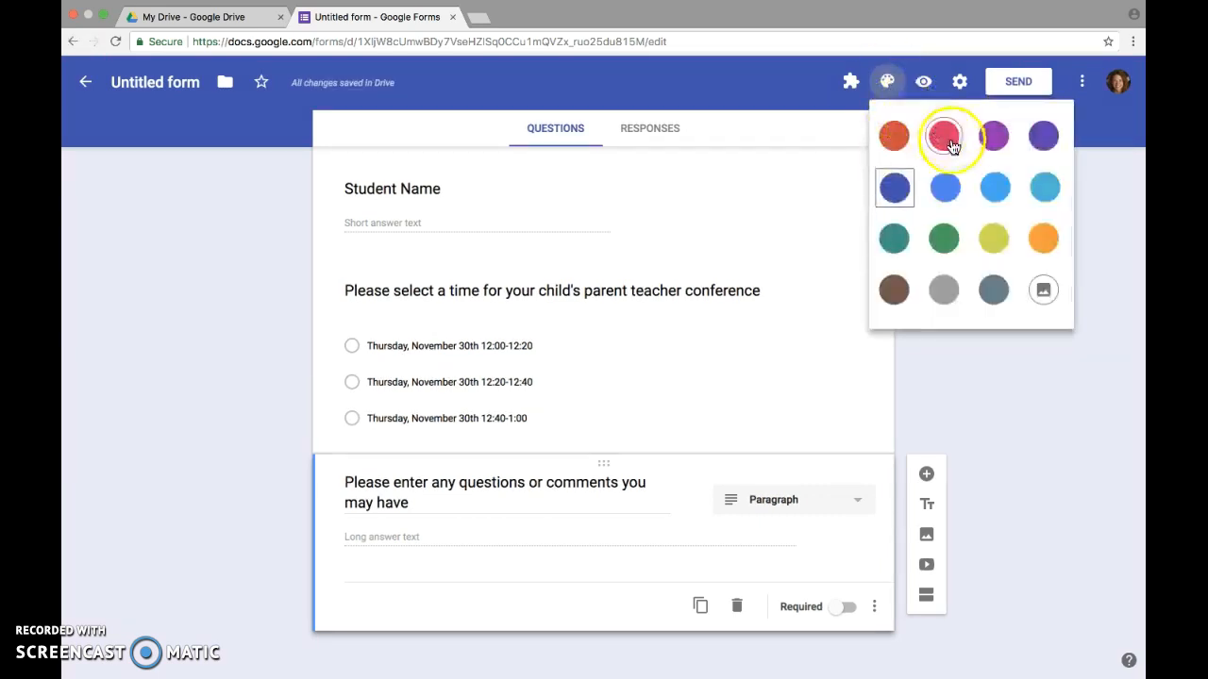
{"action": "left_click", "coordinate": [997, 140]}
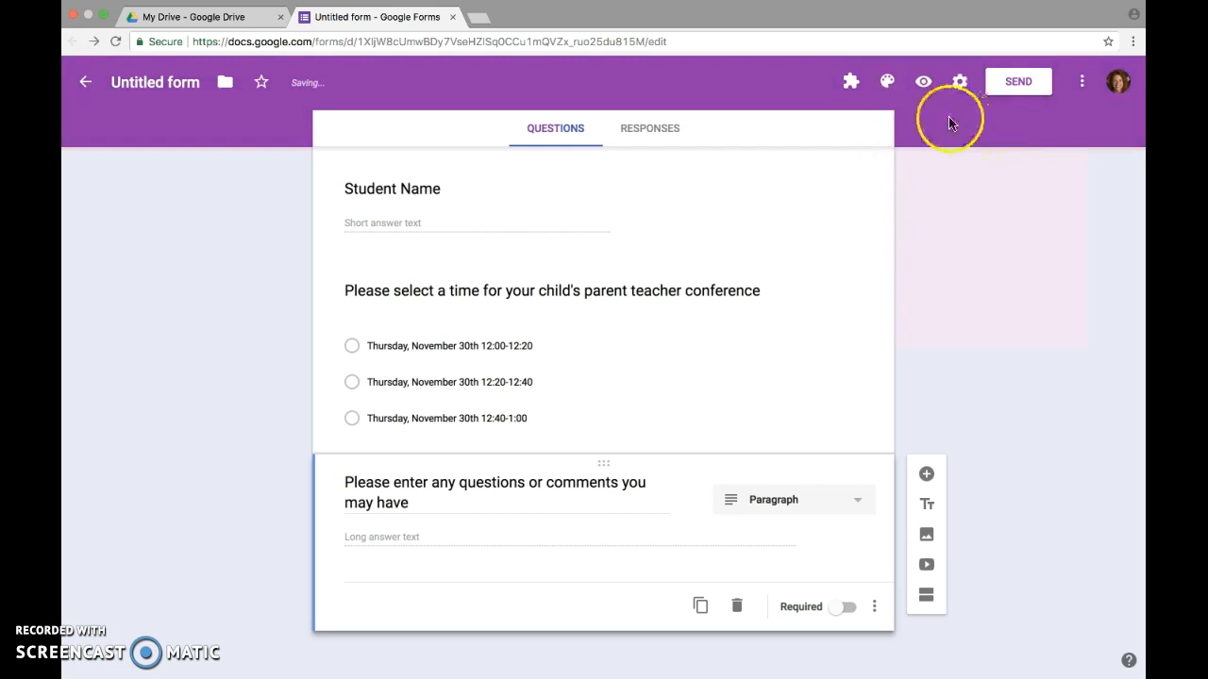
{"action": "left_click", "coordinate": [889, 82]}
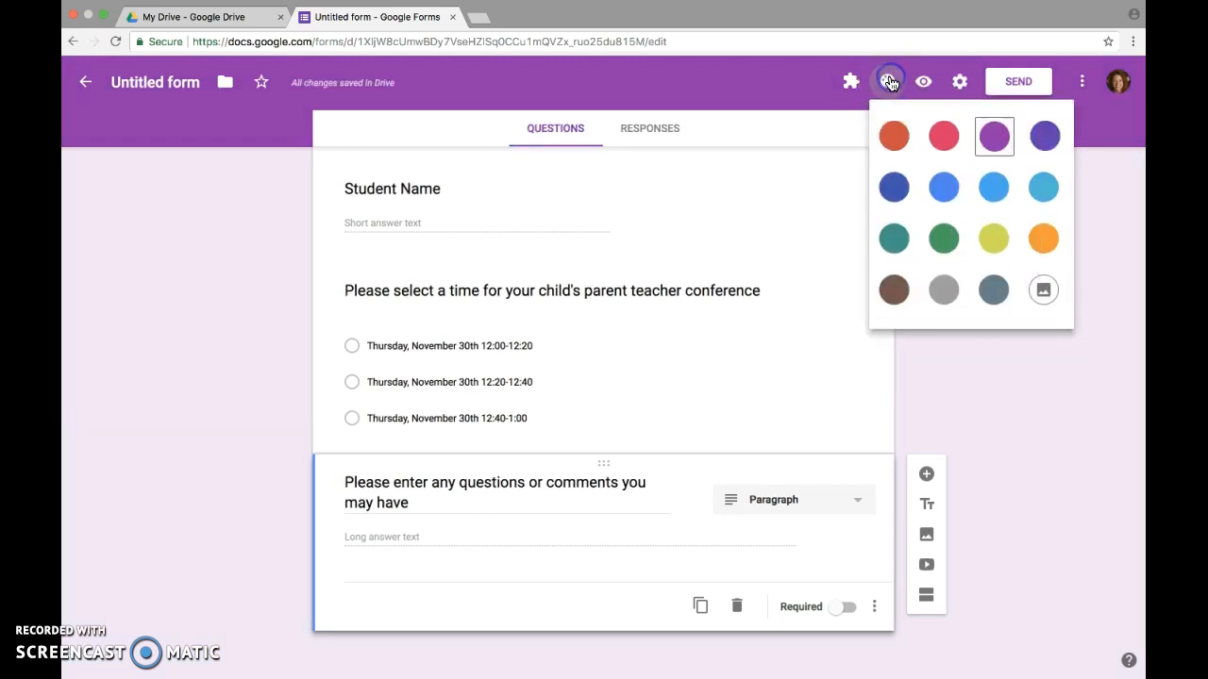
{"action": "left_click", "coordinate": [892, 189]}
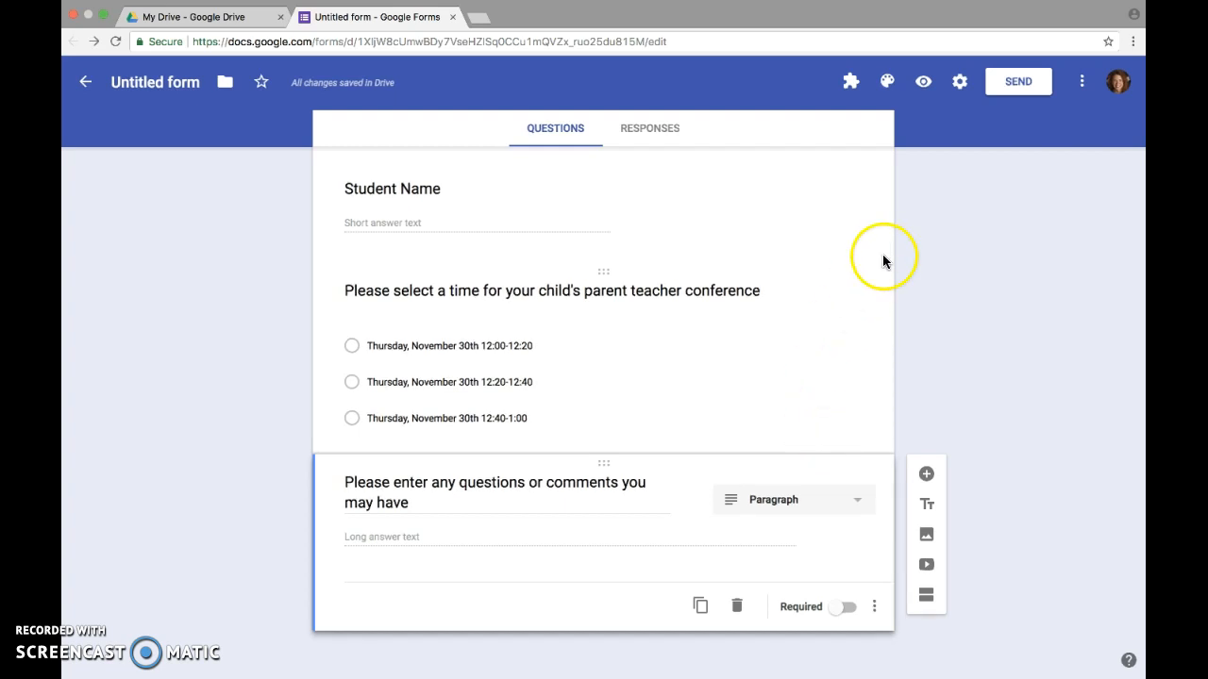
Preview the sign-up form as respondents see it, then return to the editor
{"action": "left_click", "coordinate": [923, 86]}
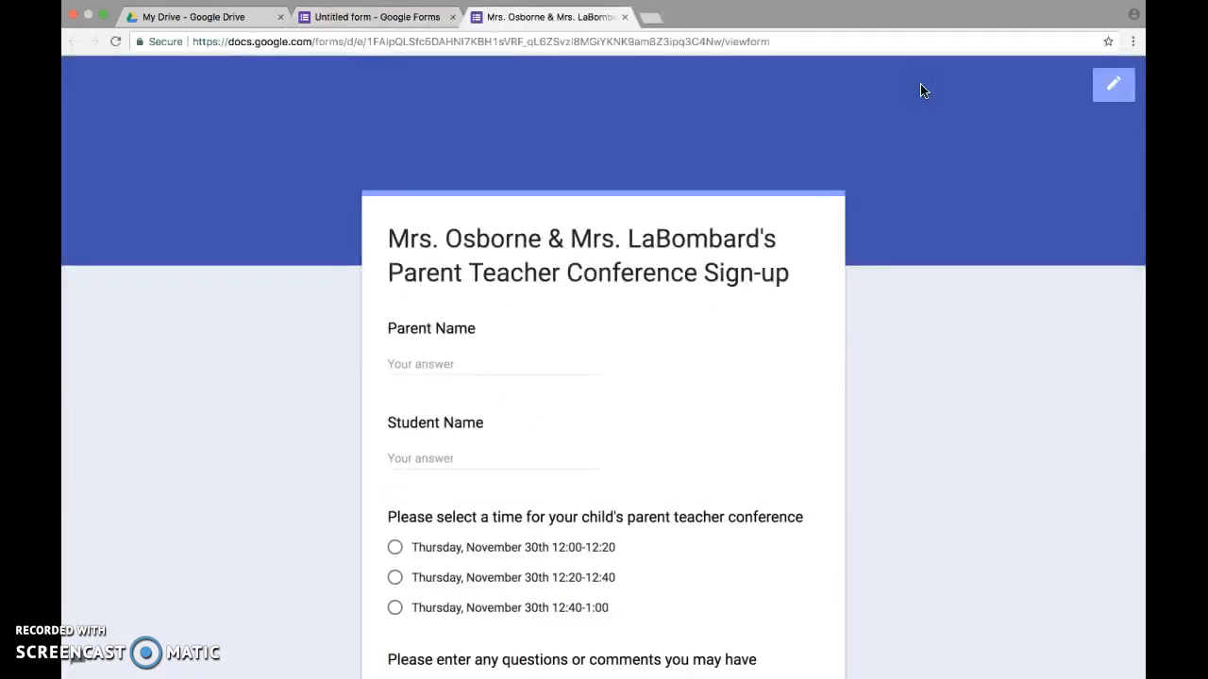
{"action": "scroll", "coordinate": [723, 378], "scroll_direction": "down", "scroll_amount": 3}
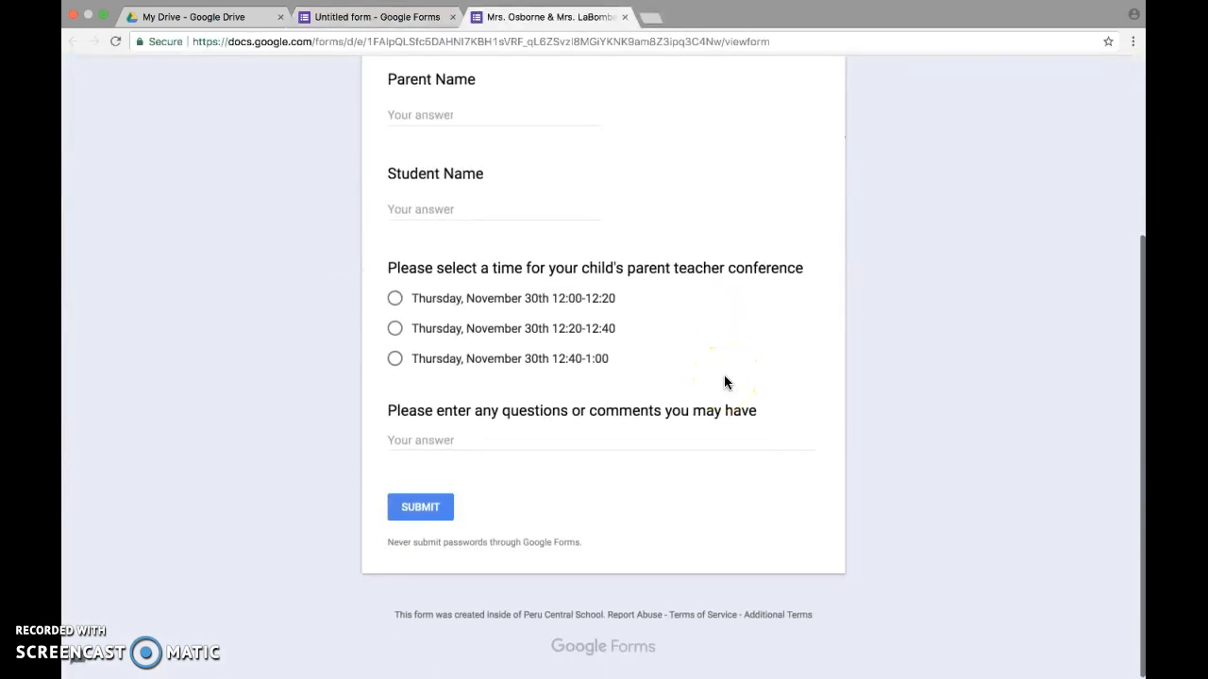
{"action": "scroll", "coordinate": [724, 381], "scroll_direction": "up", "scroll_amount": 3}
{"action": "scroll", "coordinate": [725, 382], "scroll_direction": "down", "scroll_amount": 2}
{"action": "scroll", "coordinate": [724, 381], "scroll_direction": "down", "scroll_amount": 1}
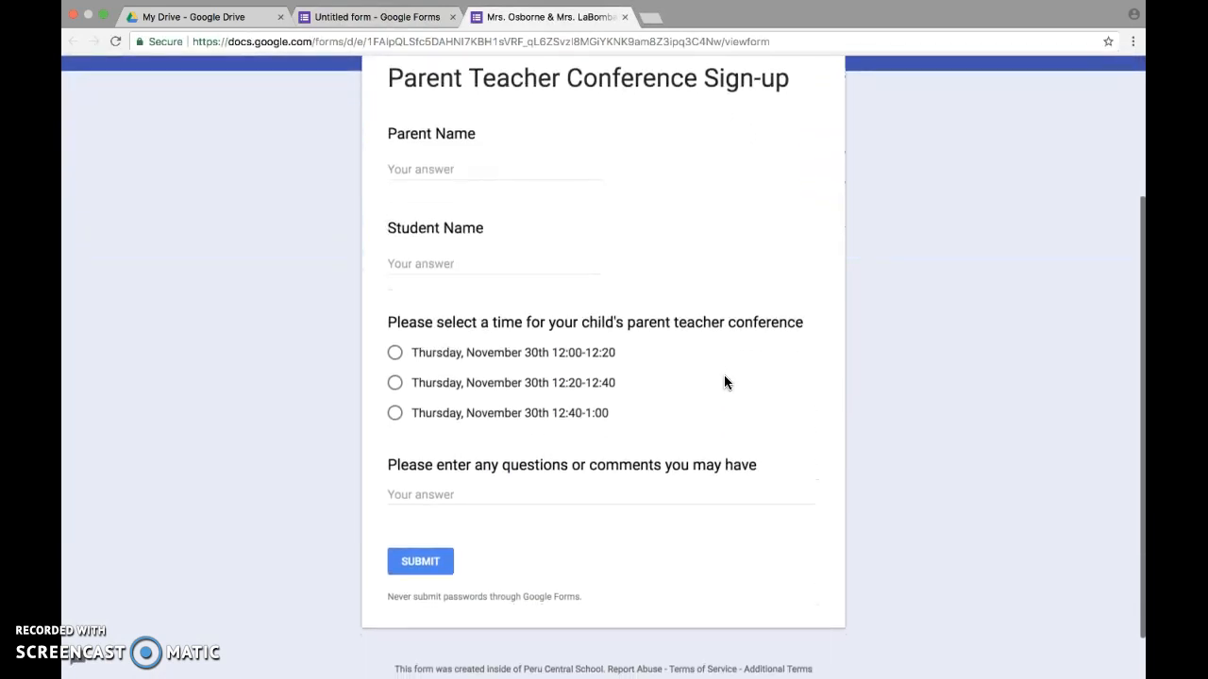
{"action": "scroll", "coordinate": [725, 381], "scroll_direction": "up", "scroll_amount": 4}
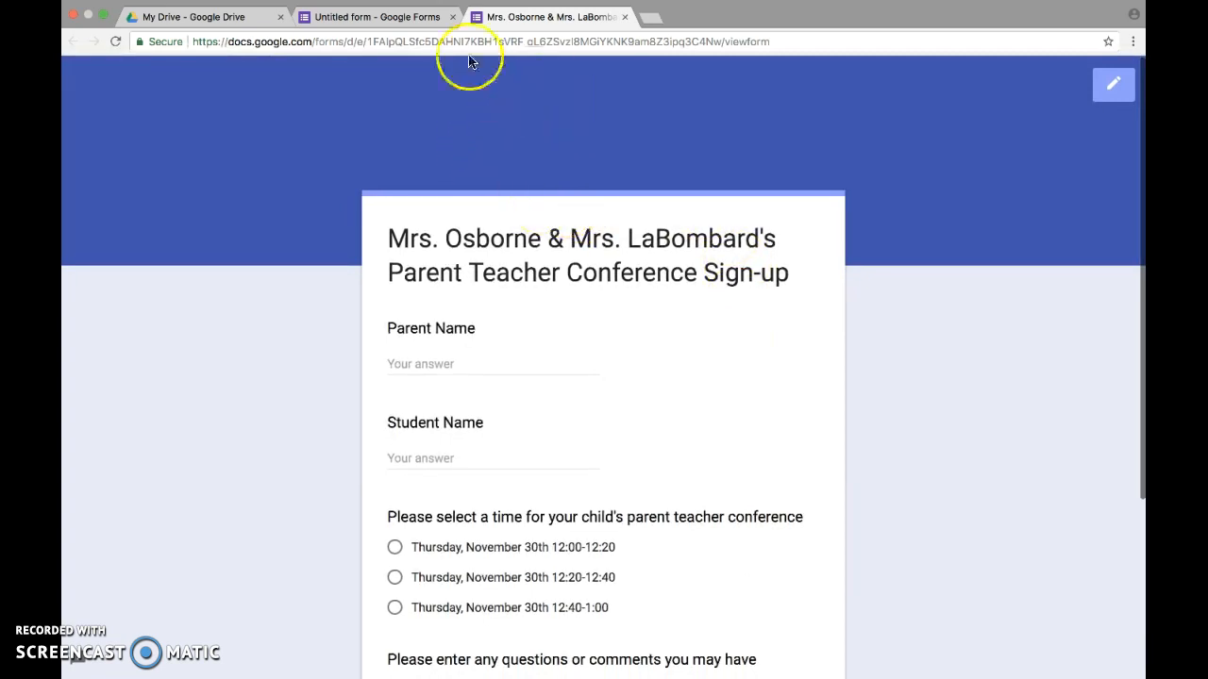
{"action": "left_click", "coordinate": [1114, 87]}
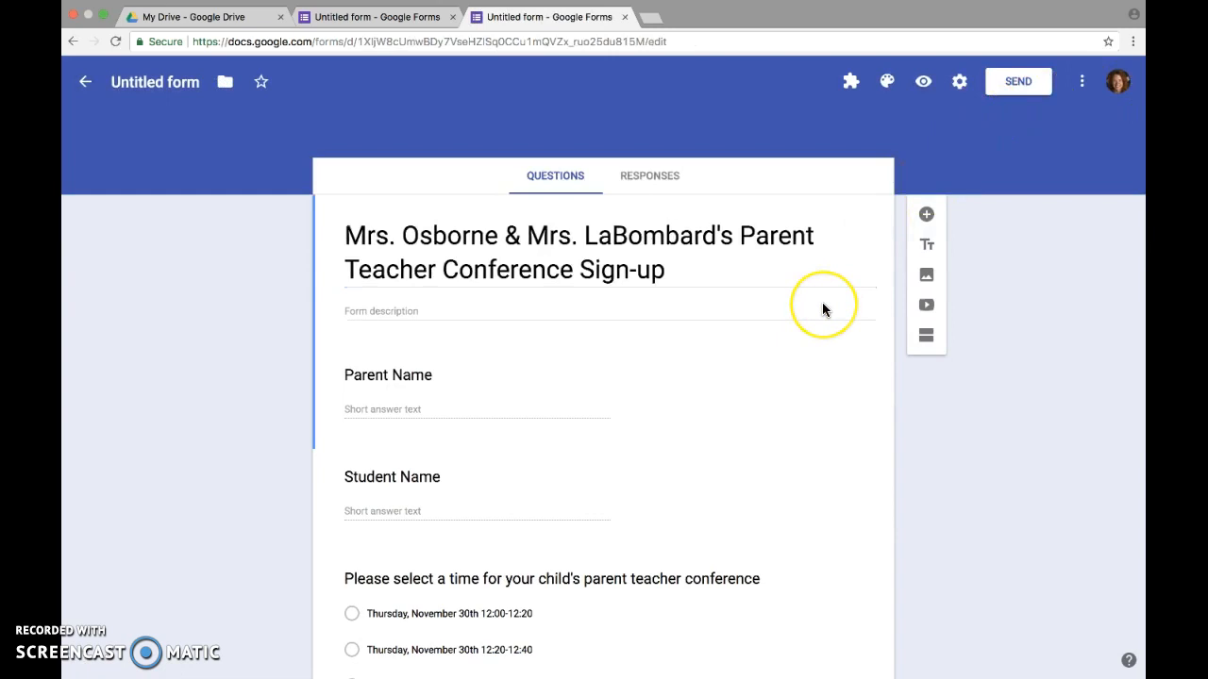
Check the installed add-ons list, close it, and open the More actions menu
{"action": "scroll", "coordinate": [821, 310], "scroll_direction": "down", "scroll_amount": 3}
{"action": "scroll", "coordinate": [822, 309], "scroll_direction": "up", "scroll_amount": 3}
{"action": "left_click", "coordinate": [852, 88]}
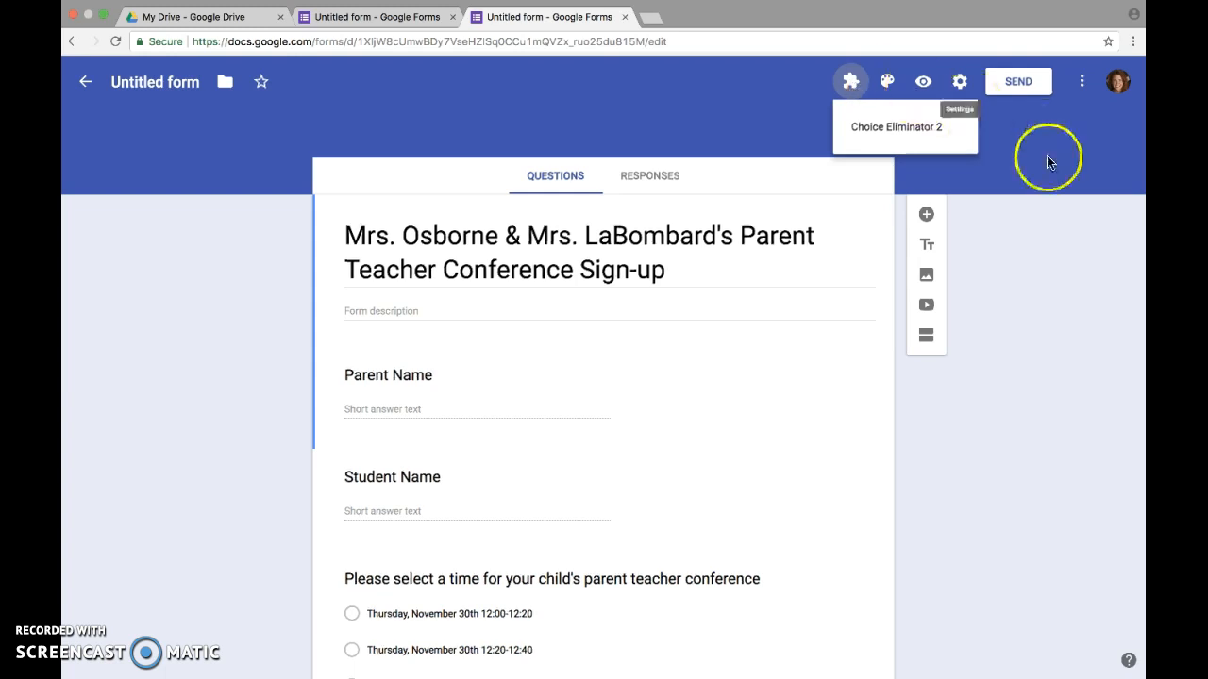
{"action": "left_click", "coordinate": [1054, 180]}
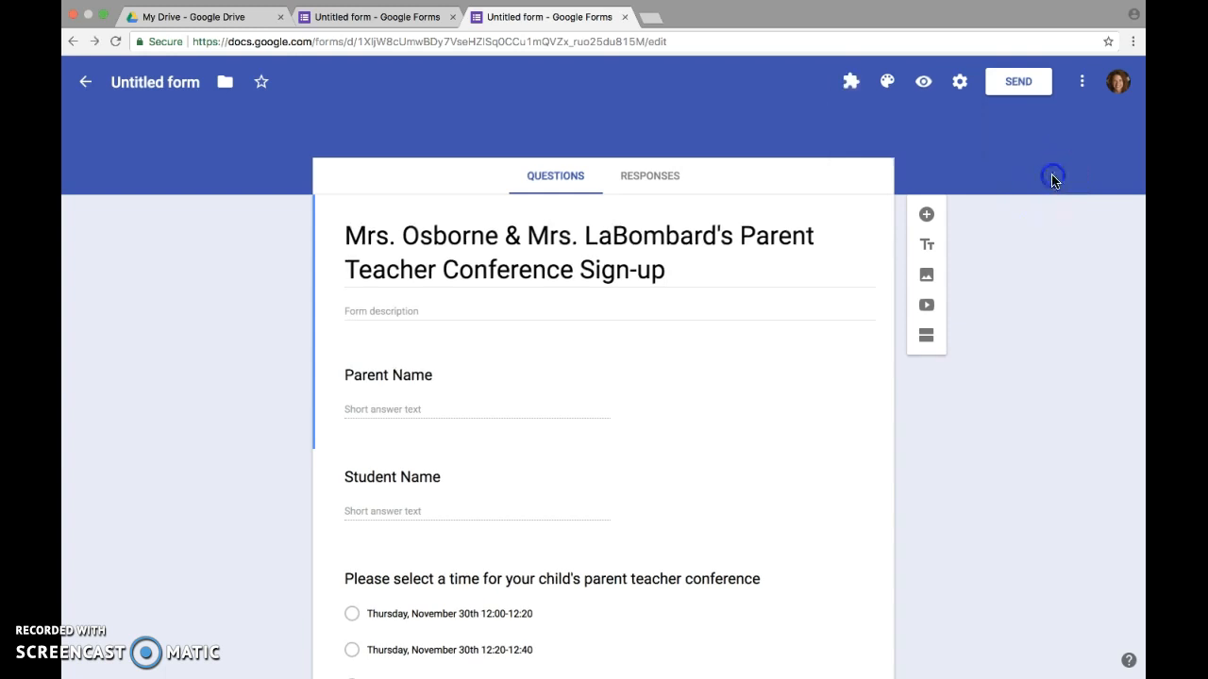
{"action": "left_click", "coordinate": [1083, 89]}
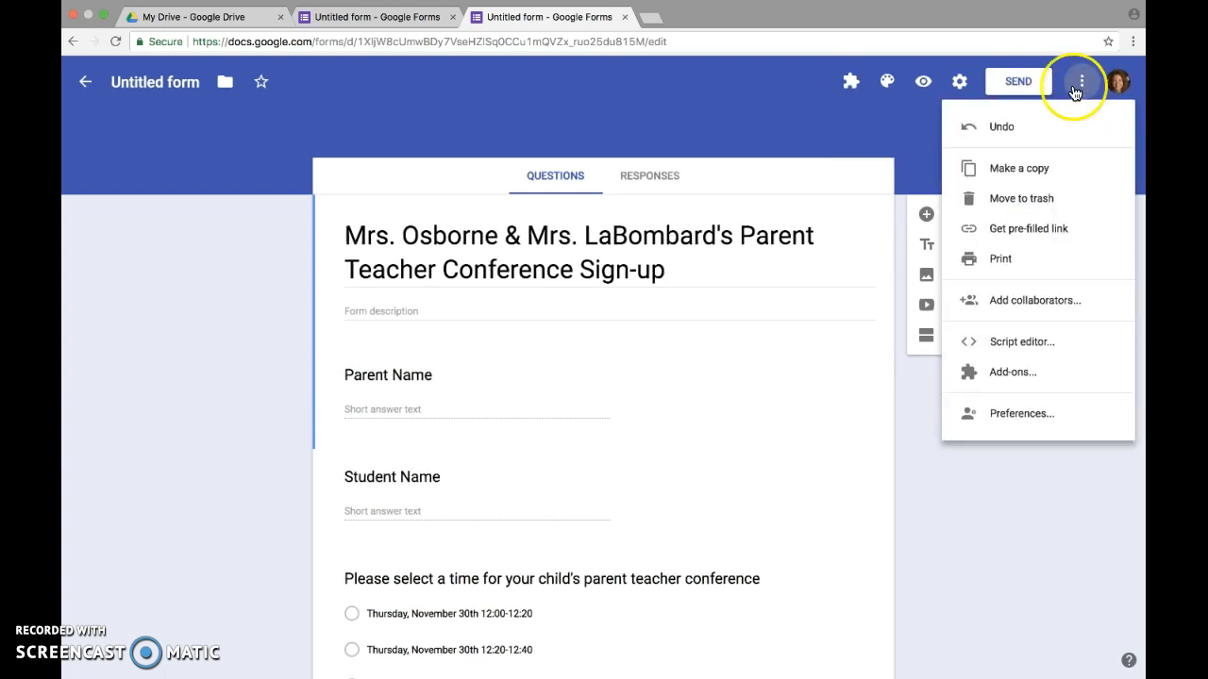
Open Add-ons from the More menu, scroll the gallery past the installed Choice Eliminator 2, then close it
{"action": "left_click", "coordinate": [898, 137]}
{"action": "left_click", "coordinate": [1081, 83]}
{"action": "left_click", "coordinate": [1025, 371]}
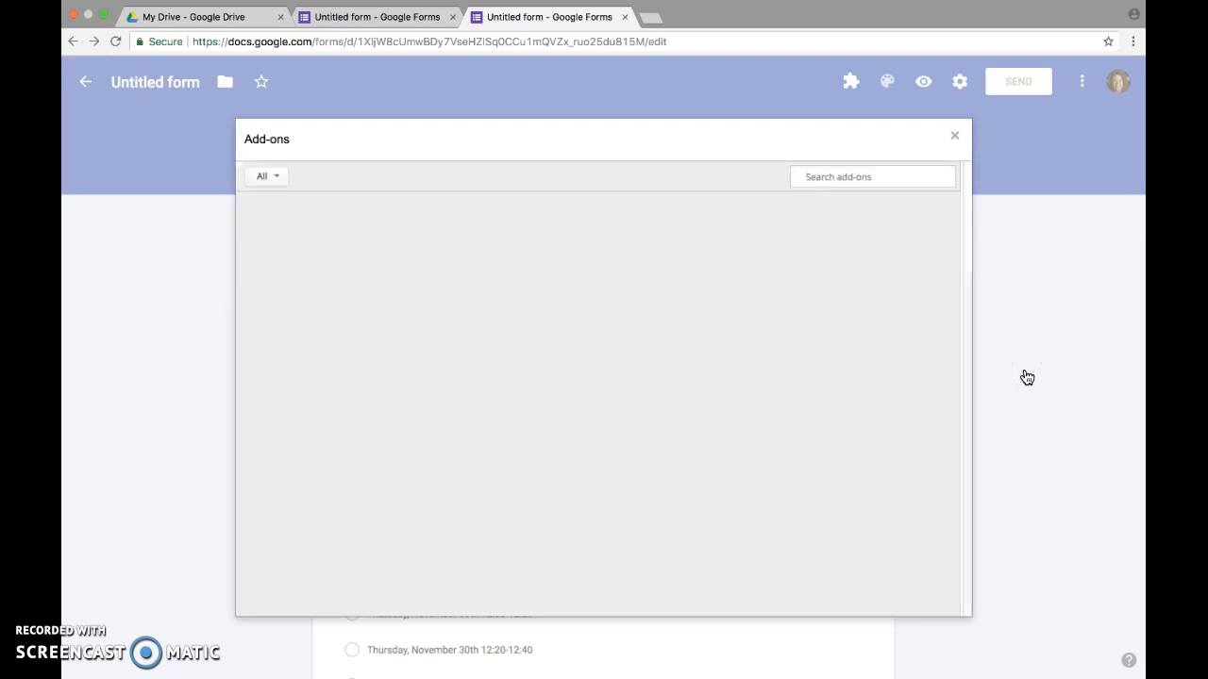
{"action": "mouse_move", "coordinate": [872, 441]}
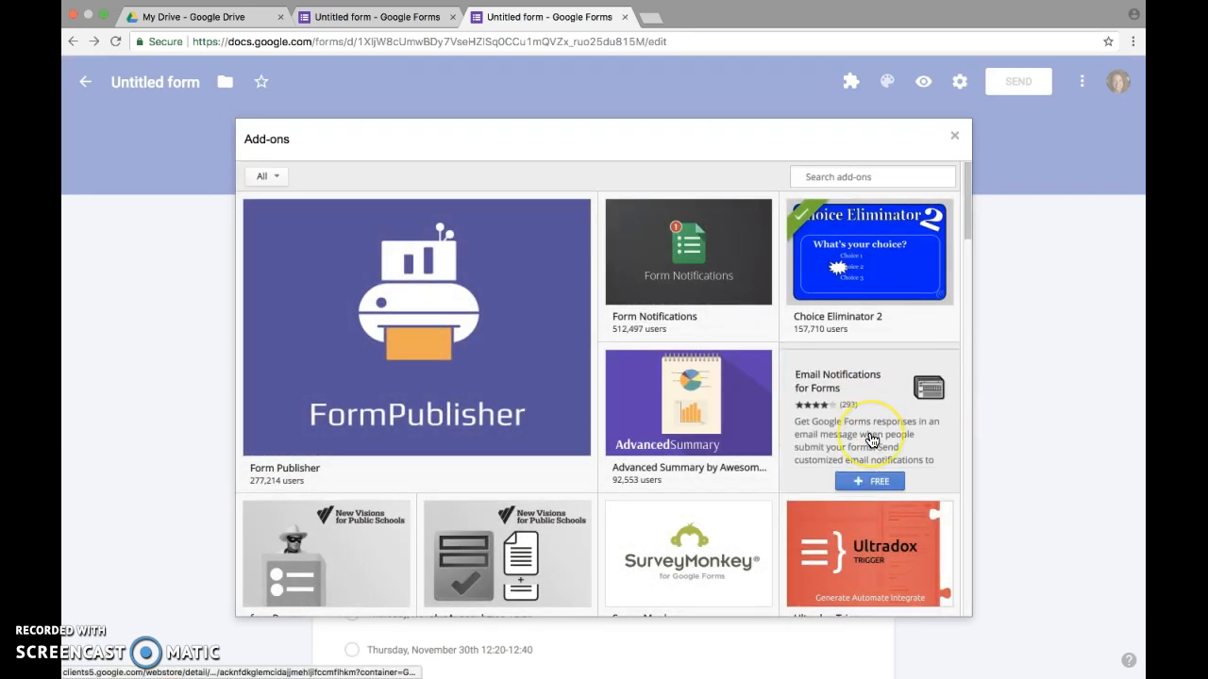
{"action": "scroll", "coordinate": [872, 440], "scroll_direction": "down", "scroll_amount": 6}
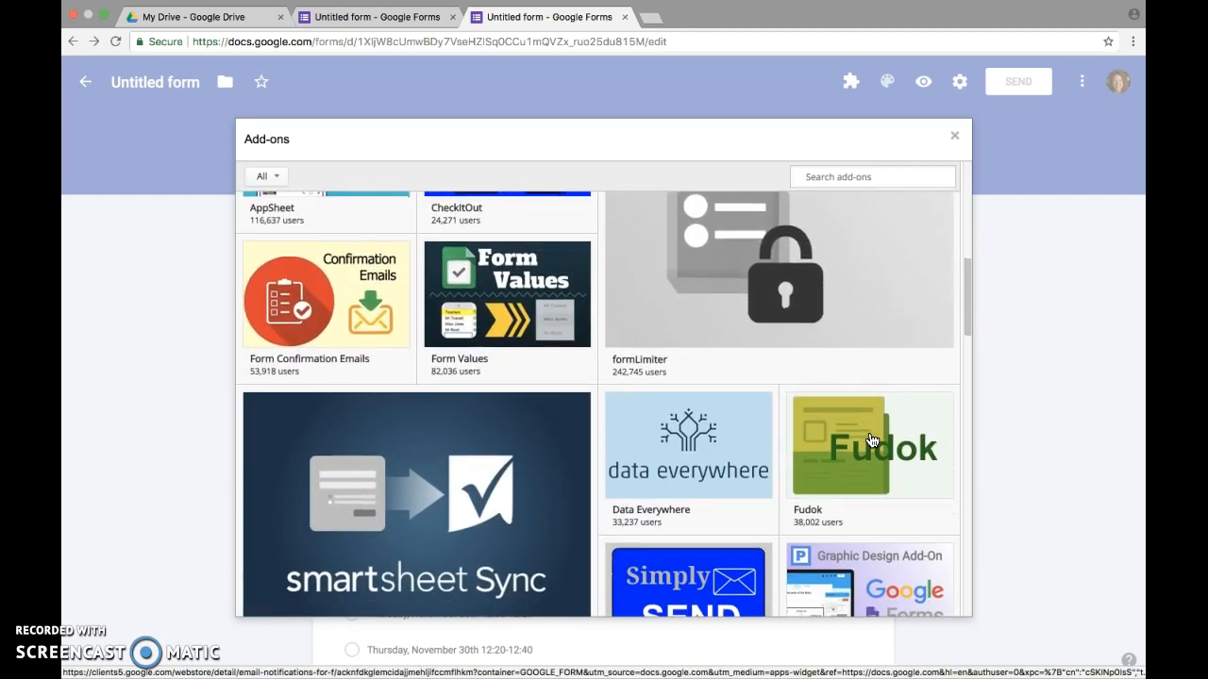
{"action": "scroll", "coordinate": [872, 440], "scroll_direction": "down", "scroll_amount": 5}
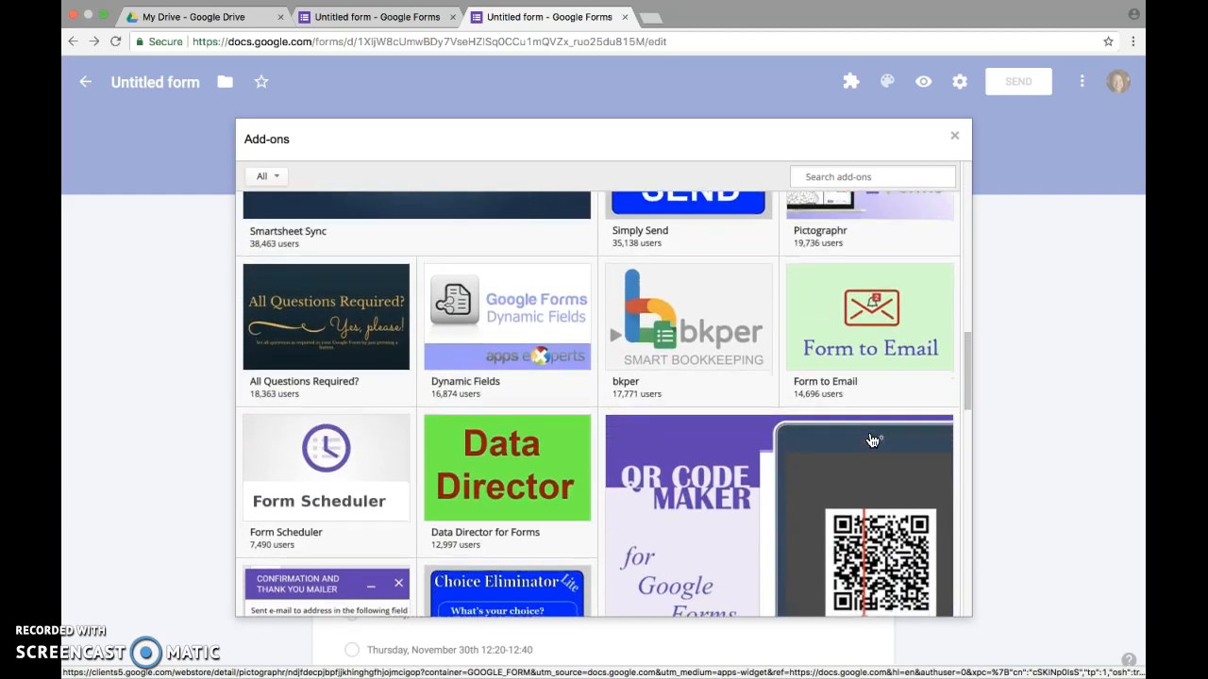
{"action": "scroll", "coordinate": [872, 441], "scroll_direction": "down", "scroll_amount": 4}
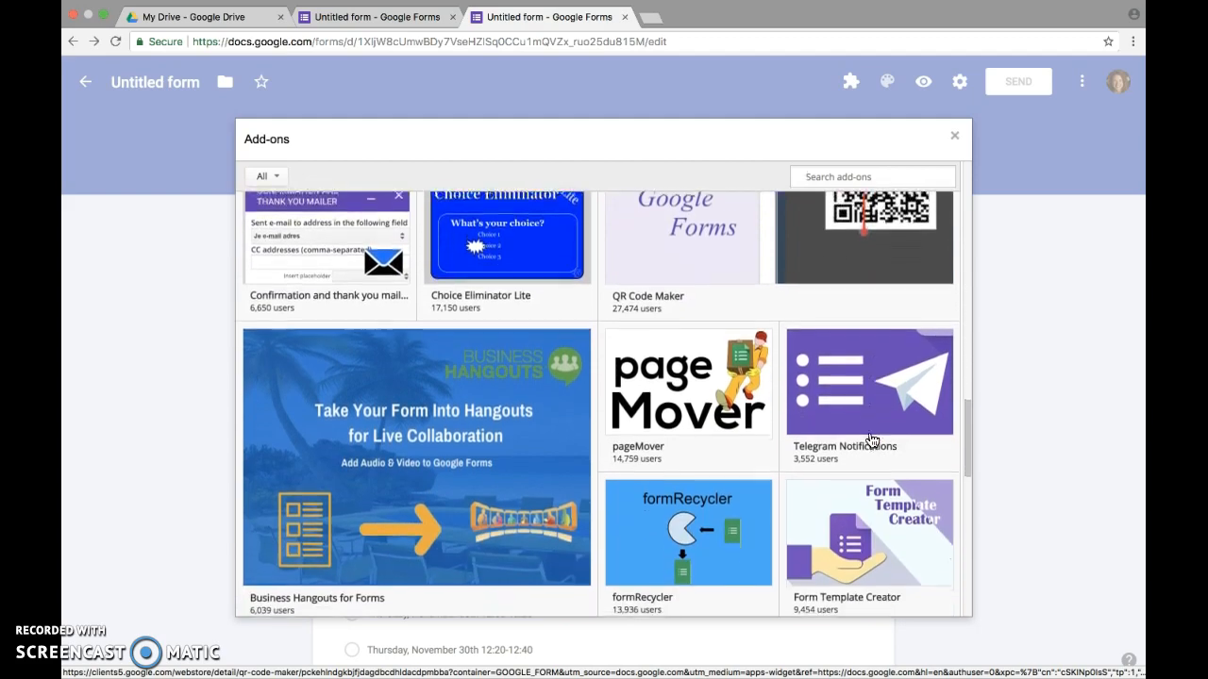
{"action": "scroll", "coordinate": [872, 441], "scroll_direction": "down", "scroll_amount": 2}
{"action": "scroll", "coordinate": [872, 441], "scroll_direction": "up", "scroll_amount": 6}
{"action": "scroll", "coordinate": [872, 441], "scroll_direction": "up", "scroll_amount": 4}
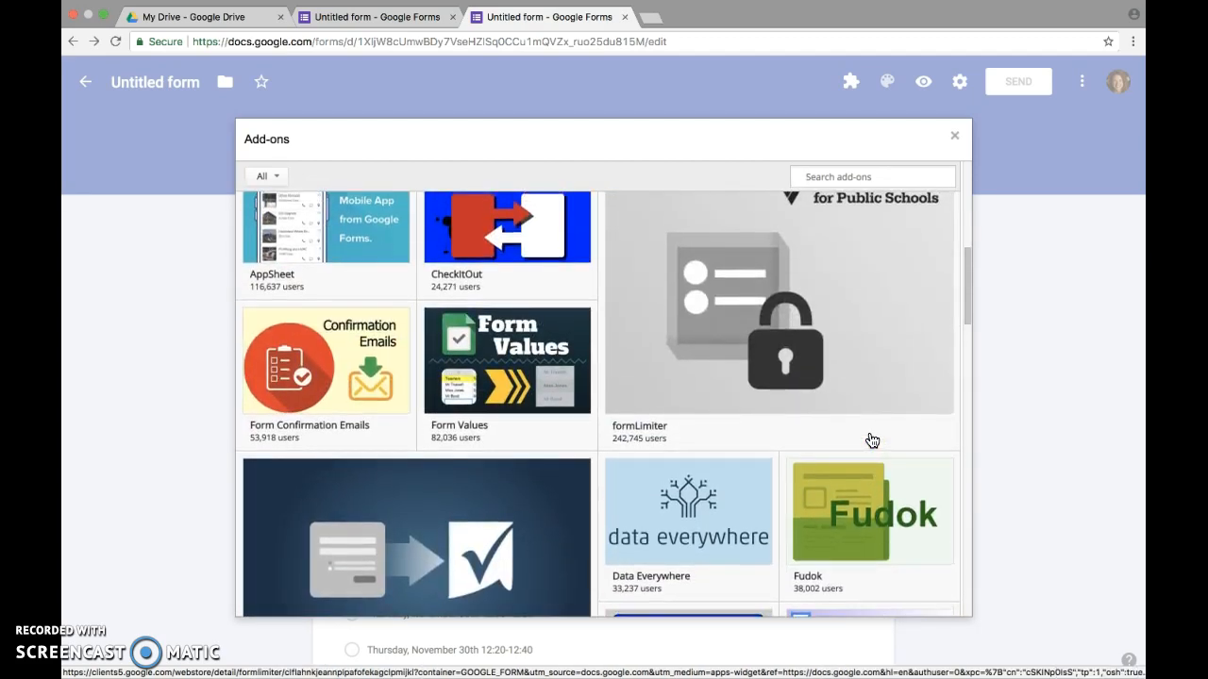
{"action": "scroll", "coordinate": [872, 441], "scroll_direction": "up", "scroll_amount": 5}
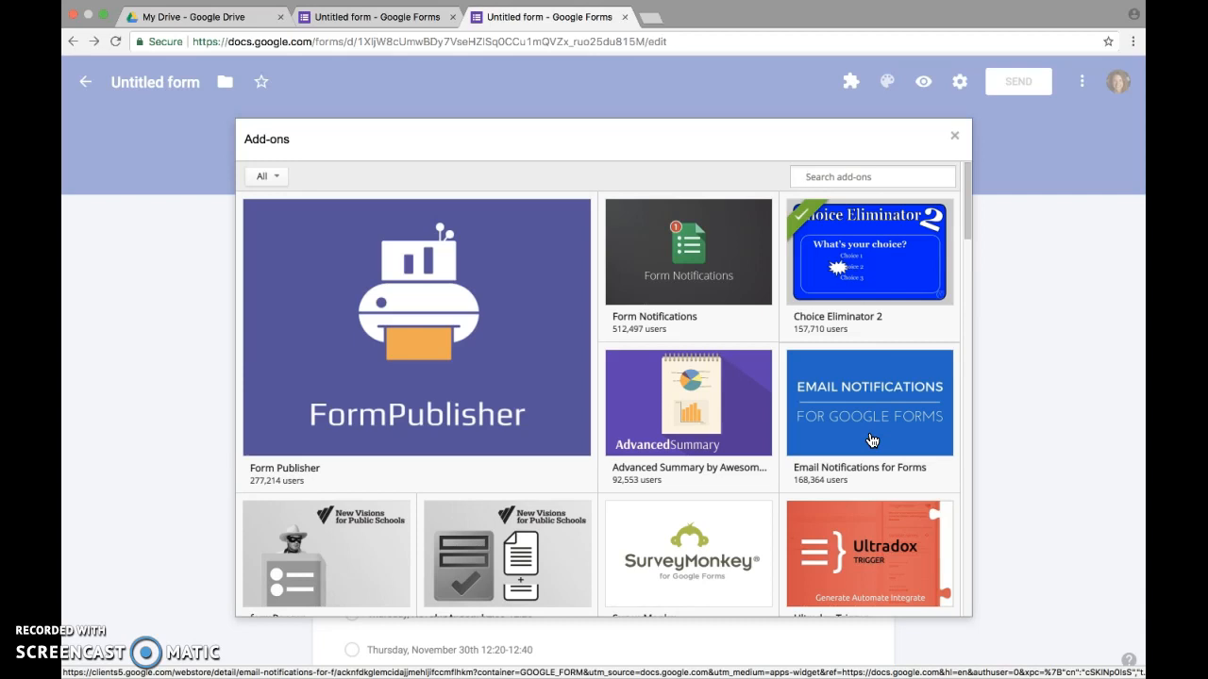
{"action": "mouse_move", "coordinate": [901, 260]}
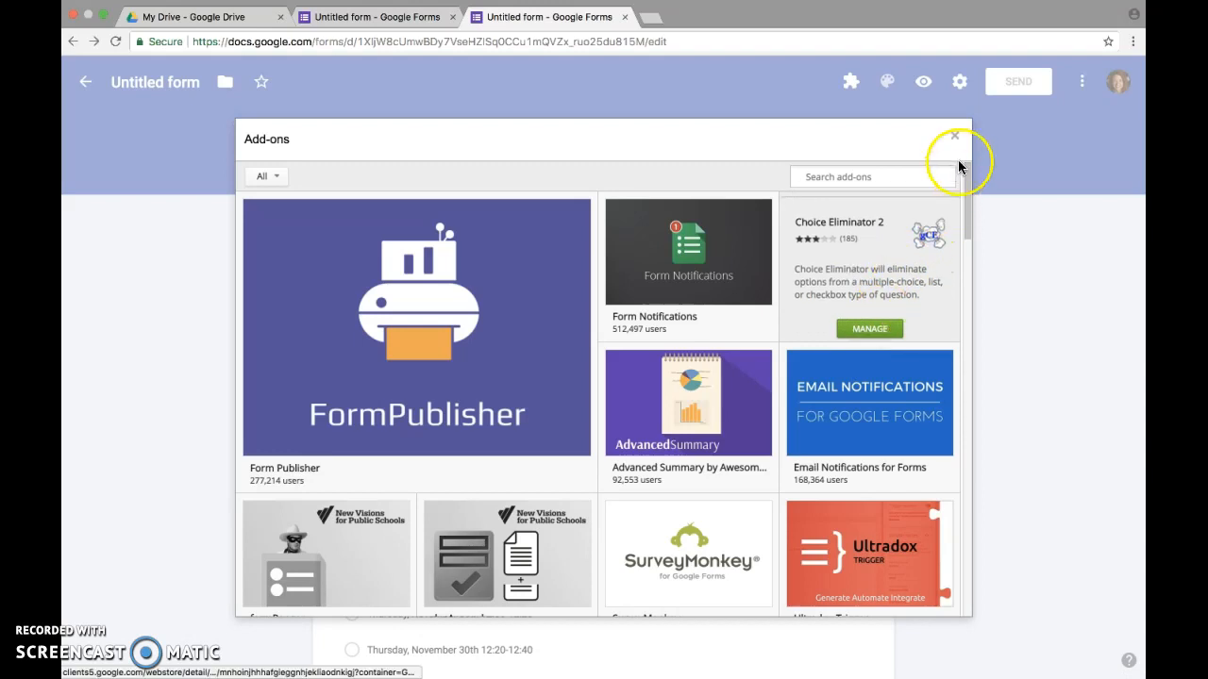
{"action": "left_click", "coordinate": [955, 136]}
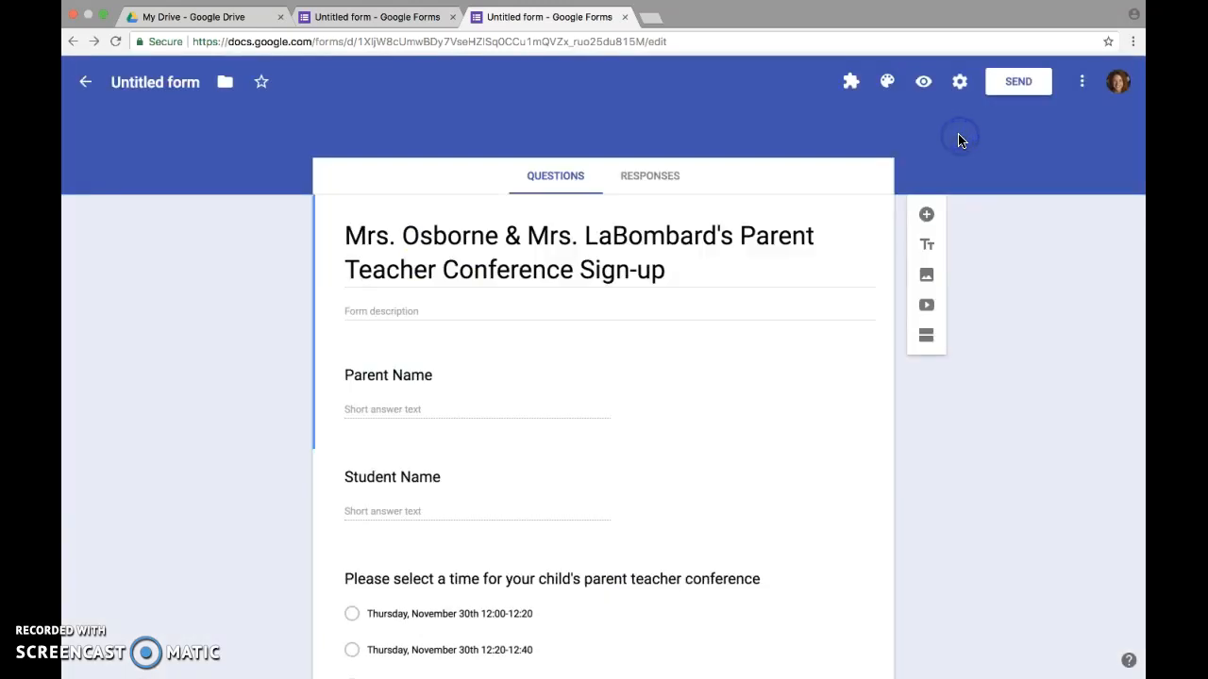
Launch Choice Eliminator 2, tick Eliminate Choices on the time-slot question, and close the panel
{"action": "left_click", "coordinate": [853, 90]}
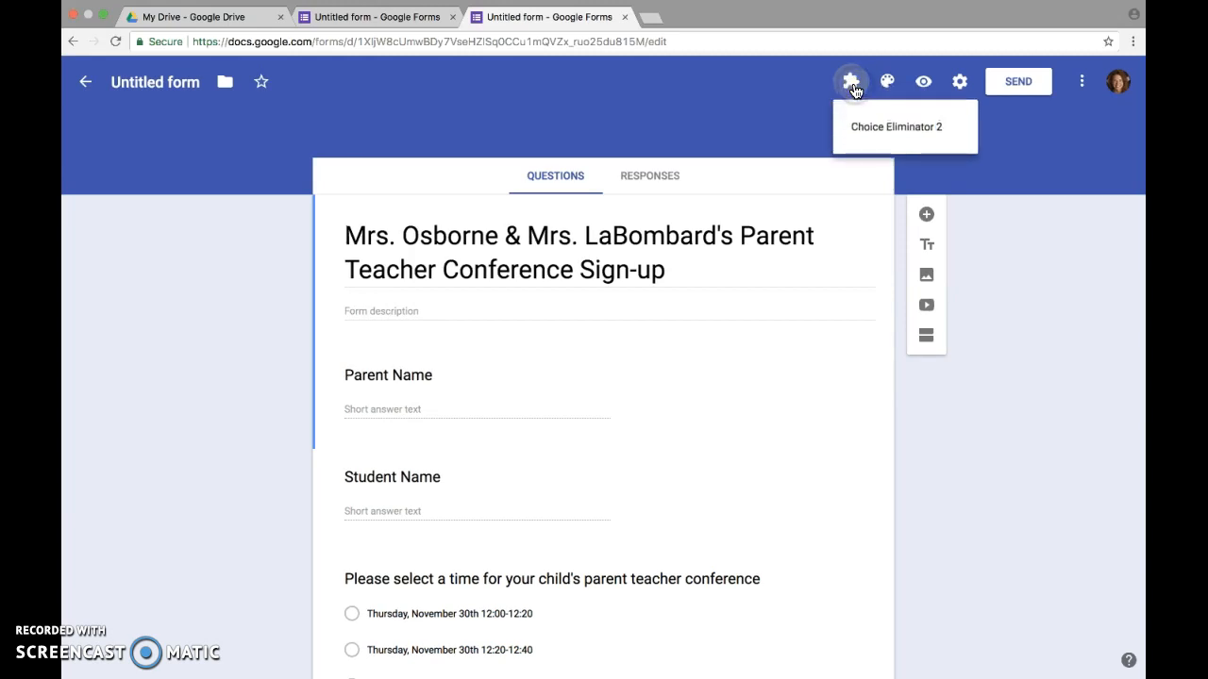
{"action": "left_click", "coordinate": [870, 132]}
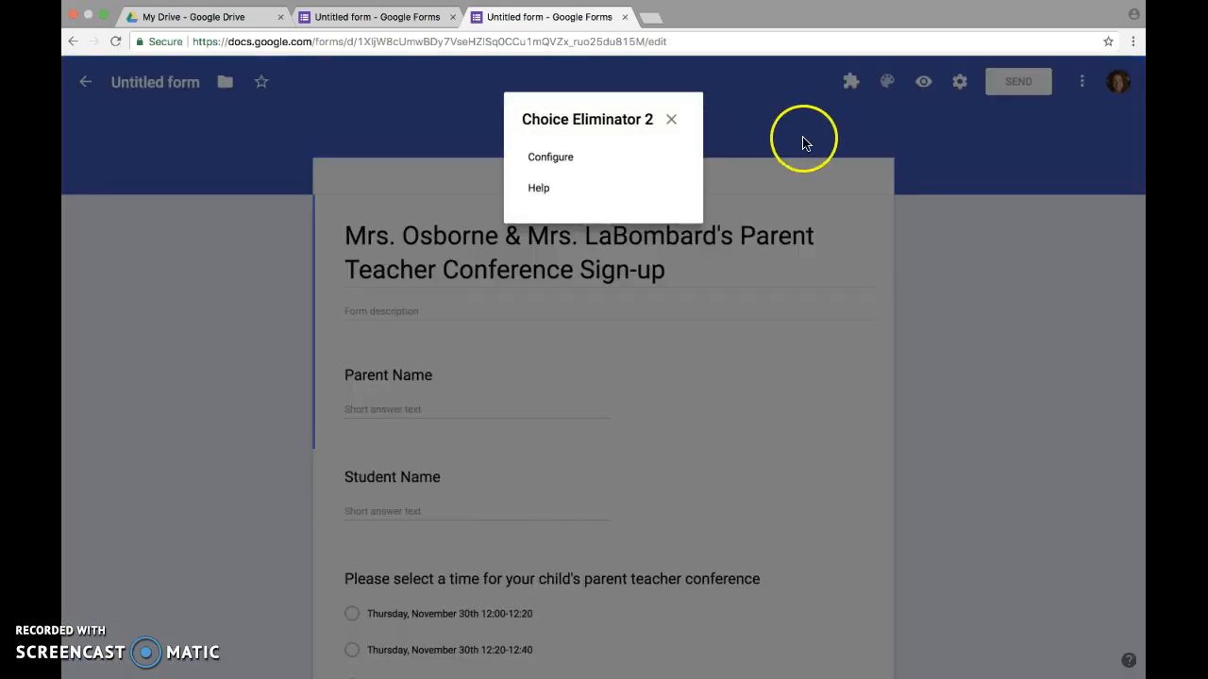
{"action": "left_click", "coordinate": [555, 158]}
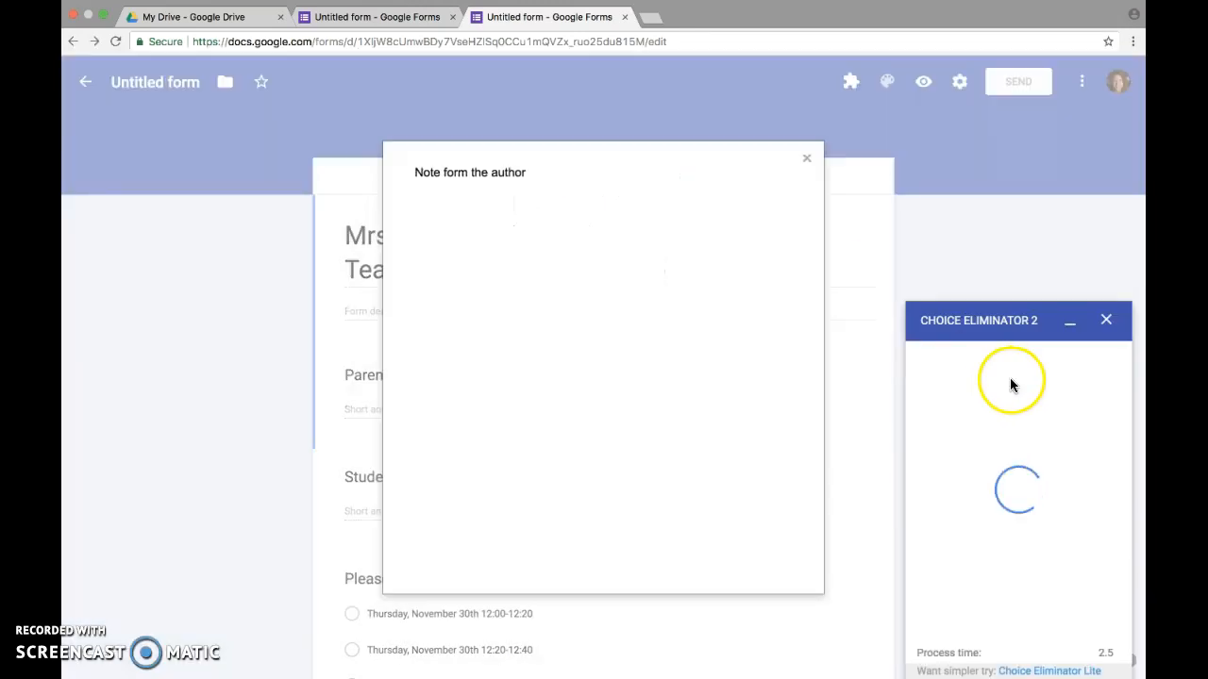
{"action": "left_click", "coordinate": [806, 161]}
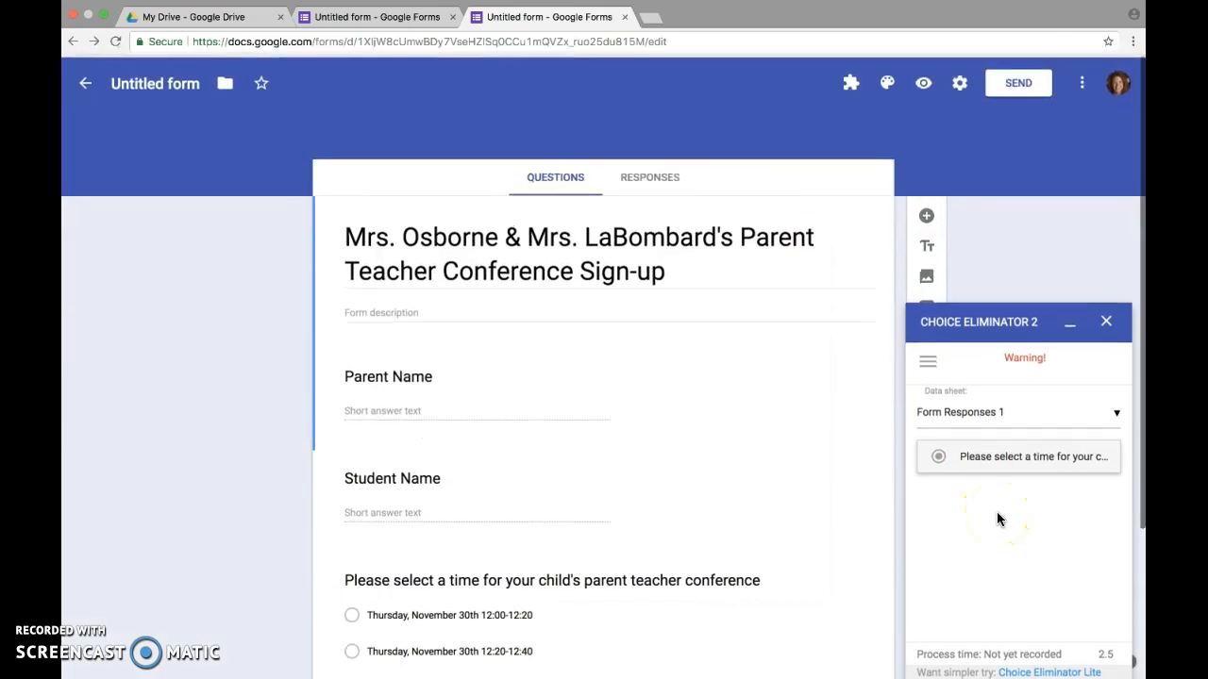
{"action": "left_click", "coordinate": [939, 456]}
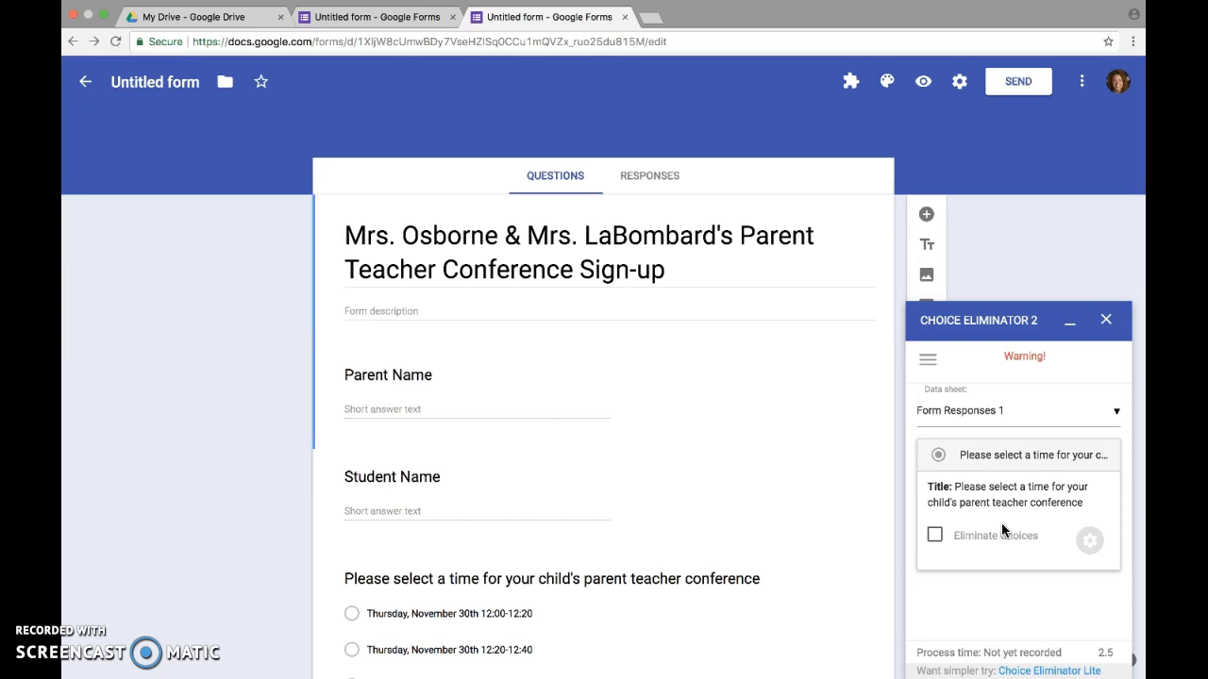
{"action": "left_click", "coordinate": [935, 535]}
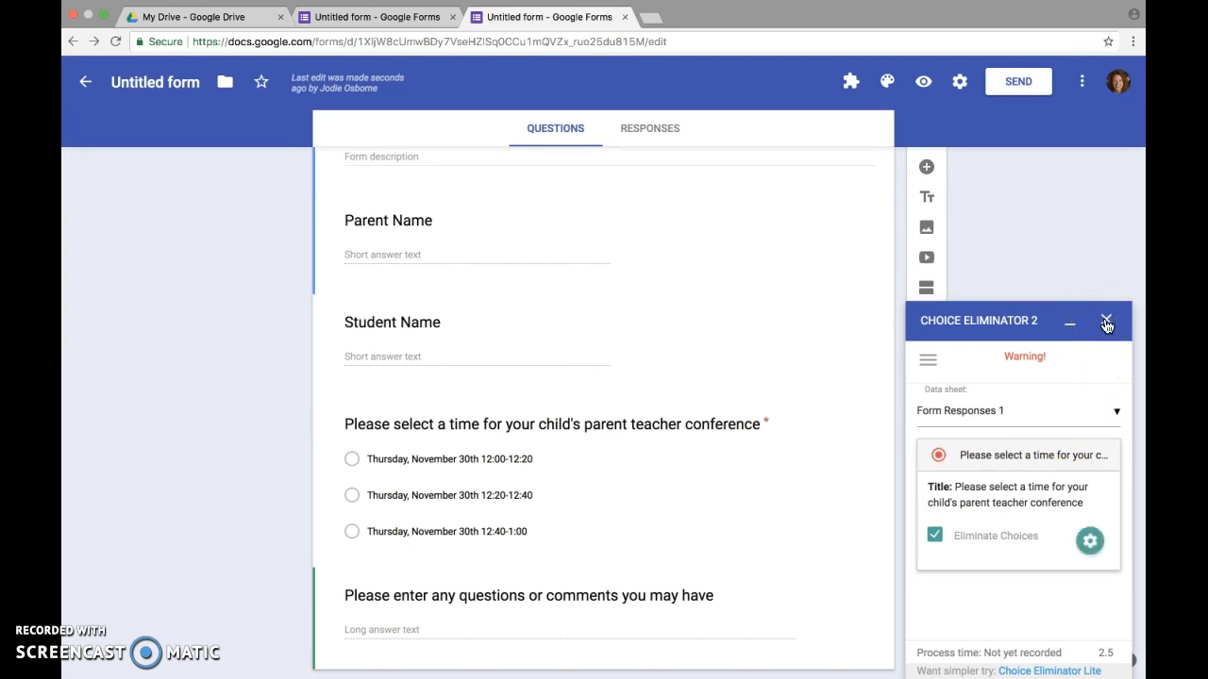
{"action": "left_click", "coordinate": [1106, 323]}
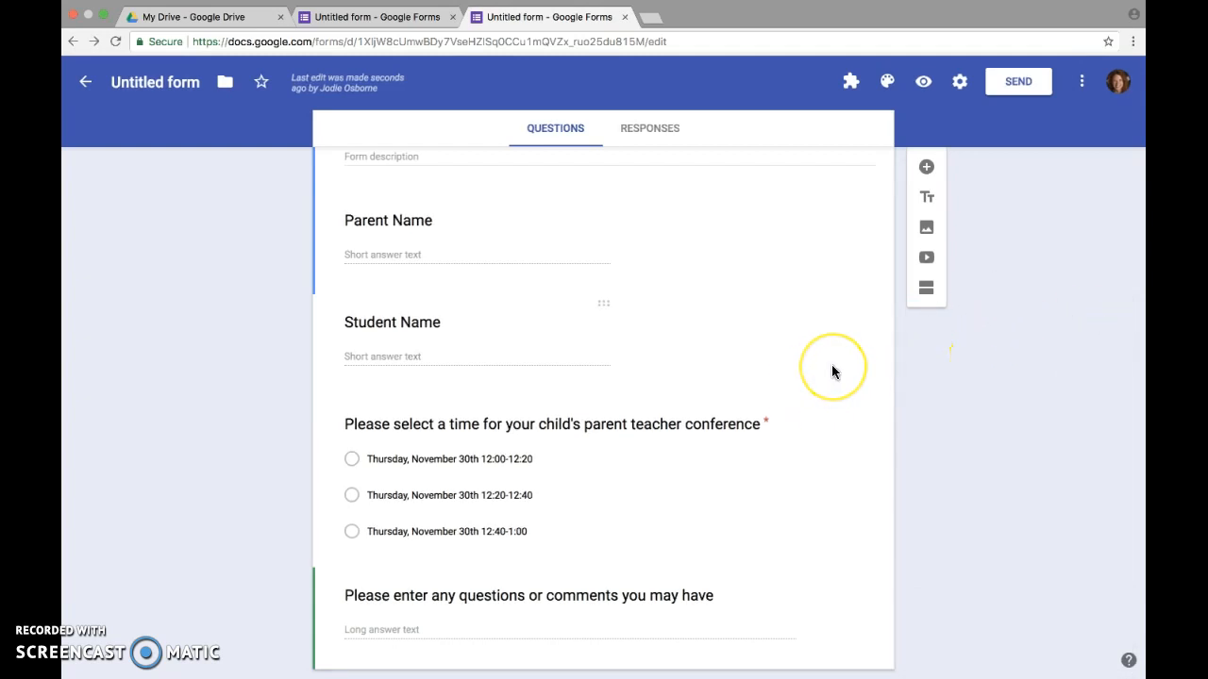
Open the Send form dialog on its email options, leaving the To field blank
{"action": "scroll", "coordinate": [832, 371], "scroll_direction": "up", "scroll_amount": 3}
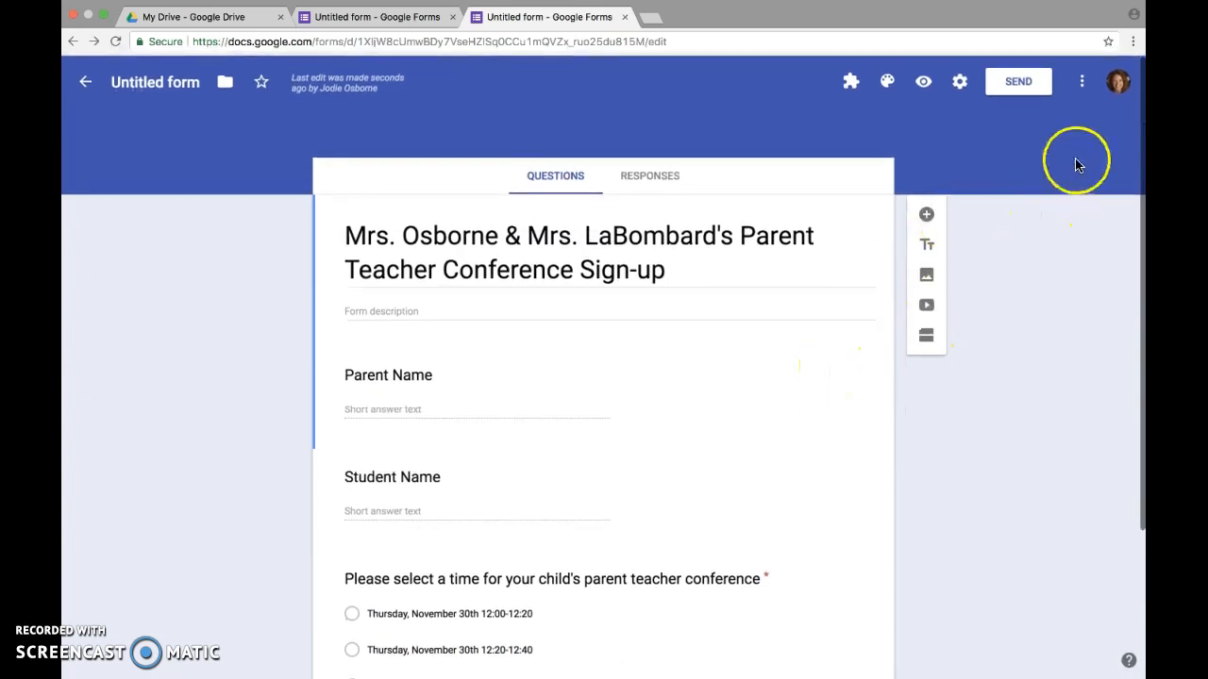
{"action": "left_click", "coordinate": [1030, 92]}
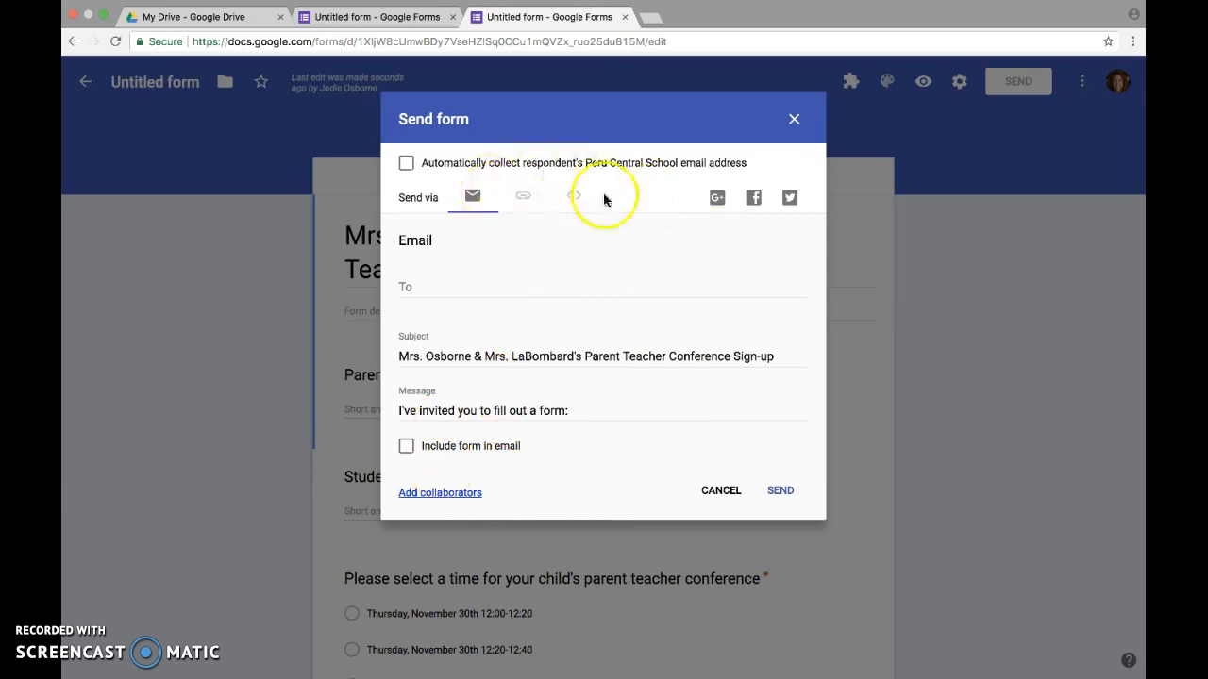
{"action": "left_click", "coordinate": [474, 288]}
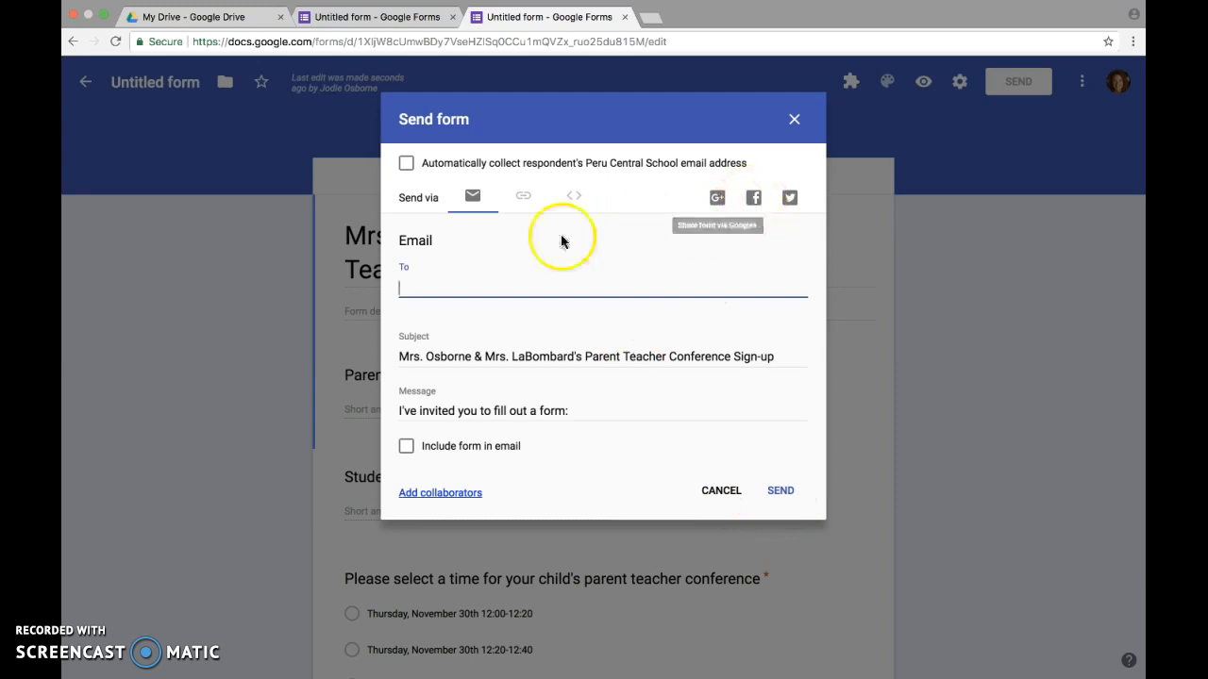
{"action": "left_click", "coordinate": [473, 197]}
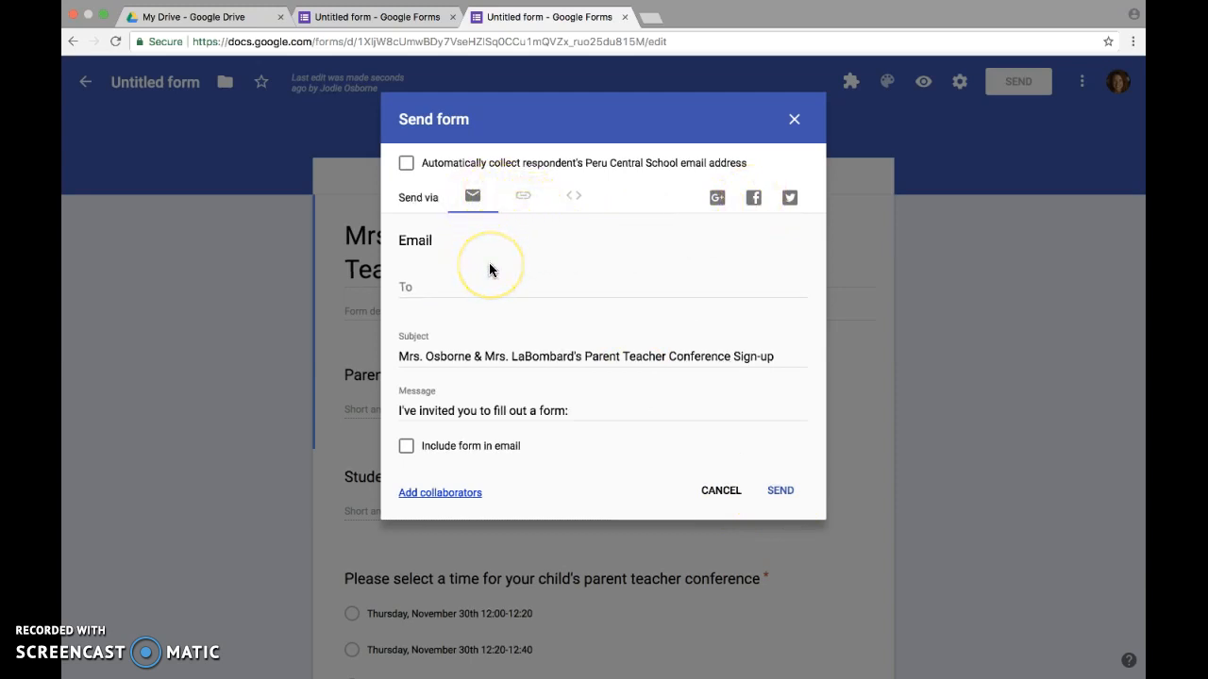
Show the form's shareable link, tick Shorten URL for a goo.gl address, then cancel
{"action": "left_click", "coordinate": [524, 199]}
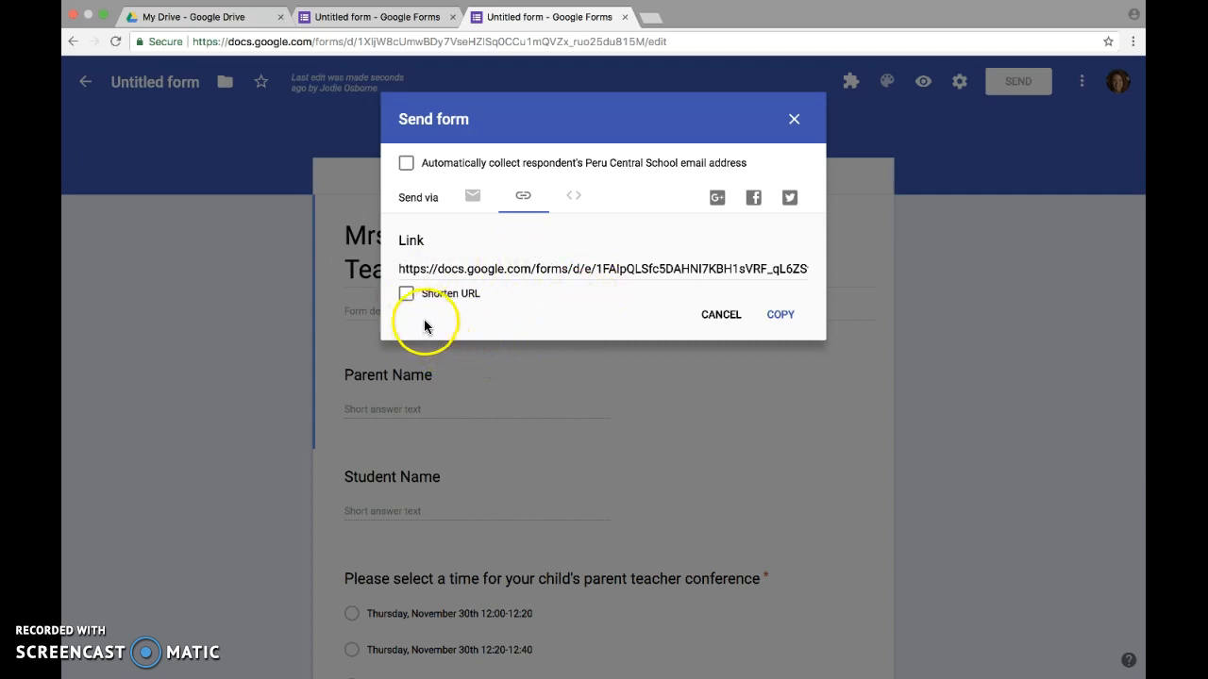
{"action": "left_click", "coordinate": [406, 298]}
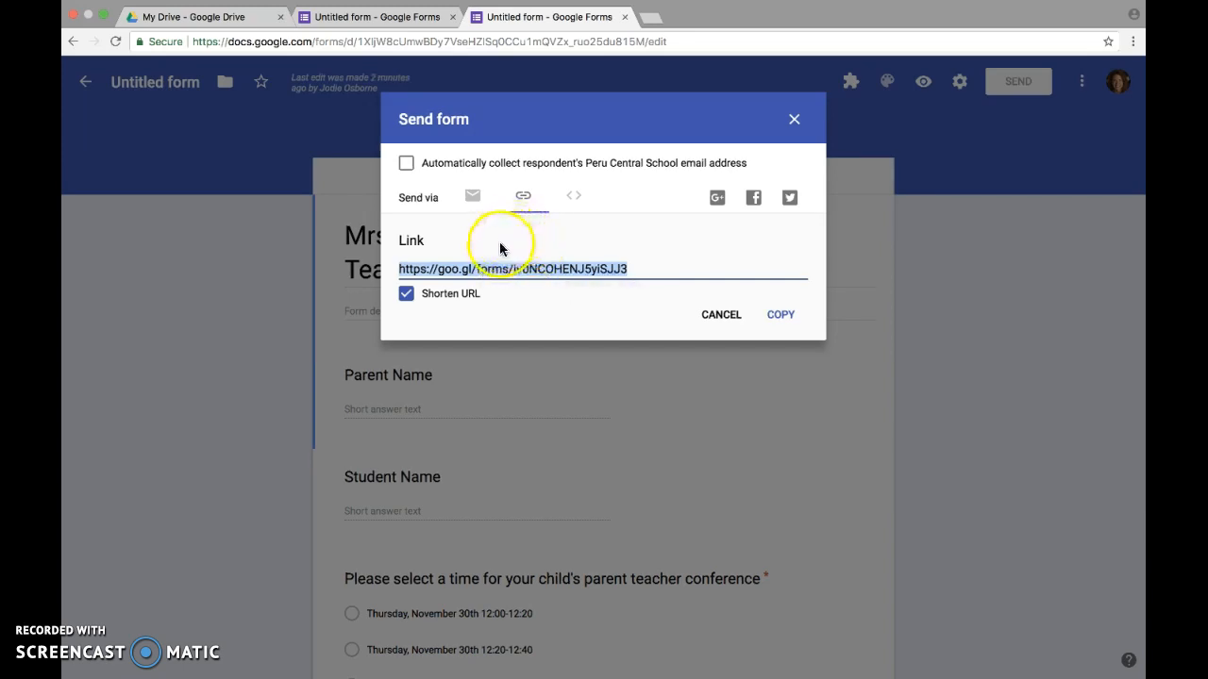
{"action": "left_click", "coordinate": [715, 315]}
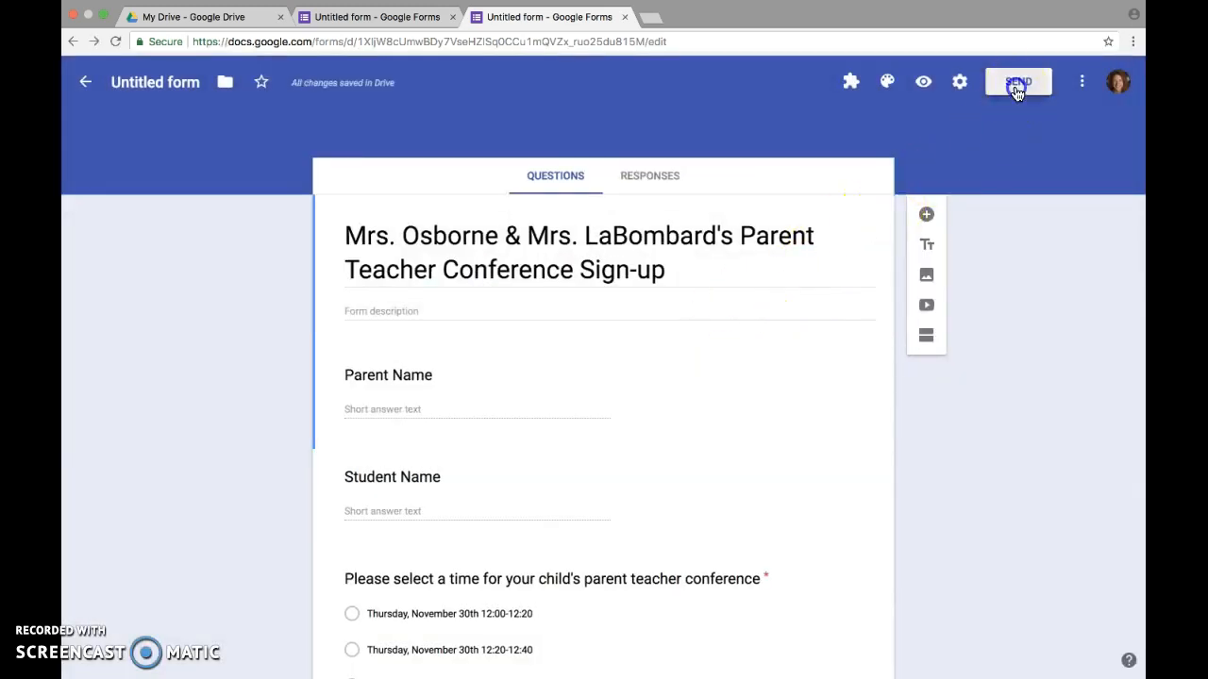
In the Send form email options, tick Include form in email, then cancel without sending
{"action": "left_click", "coordinate": [1016, 92]}
{"action": "left_click", "coordinate": [477, 222]}
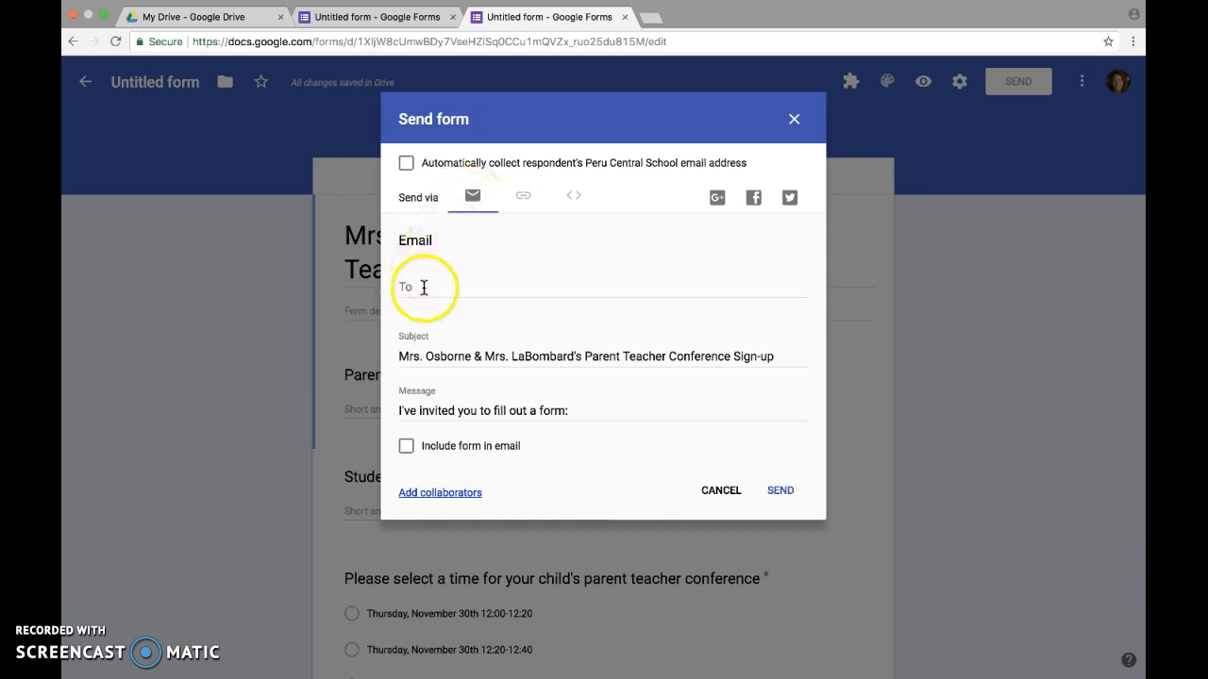
{"action": "left_click", "coordinate": [406, 455]}
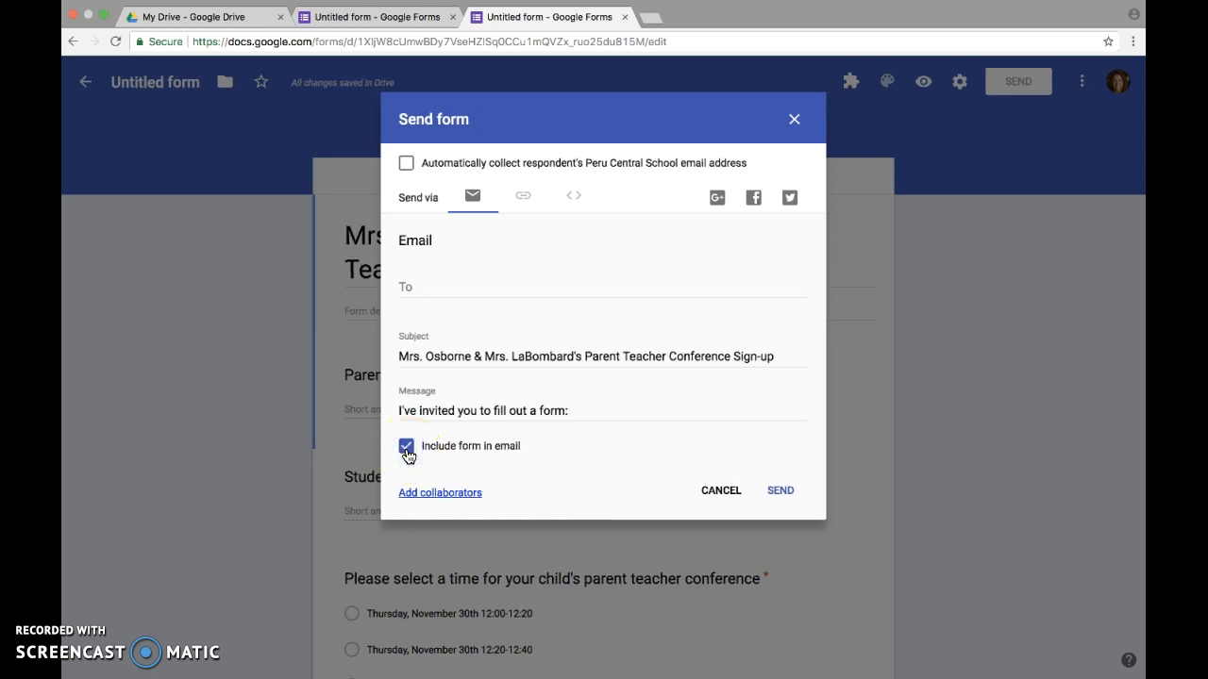
{"action": "left_click", "coordinate": [721, 492]}
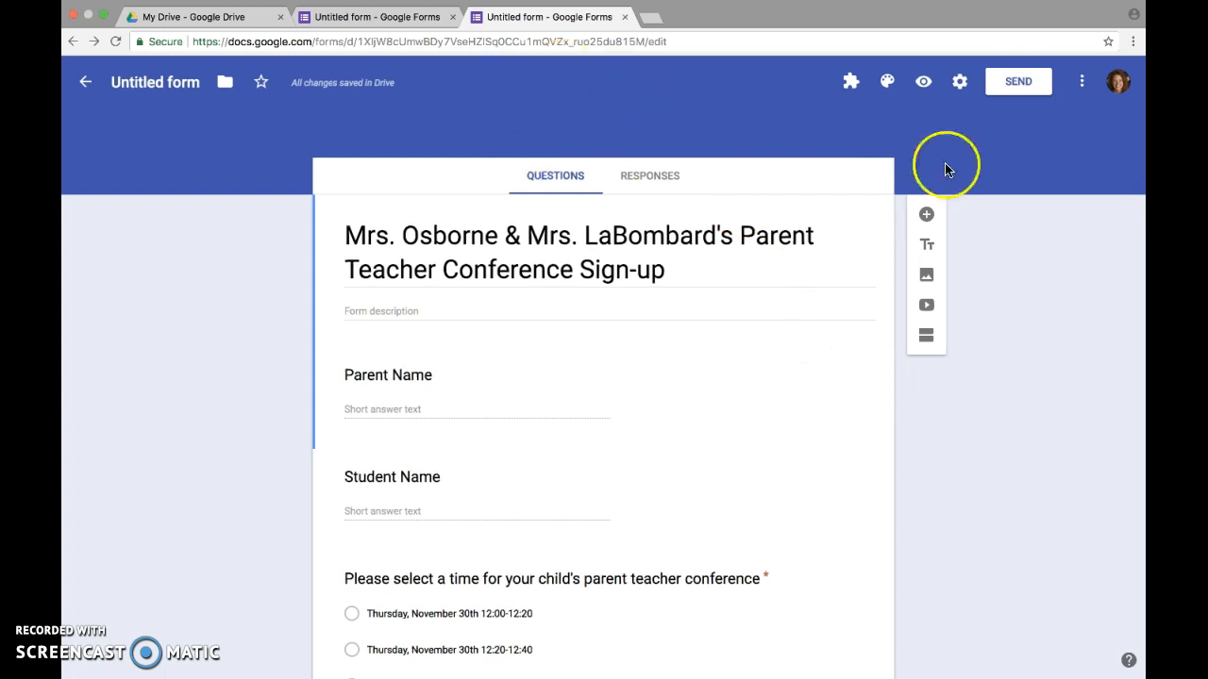
Glance at the account popup, then switch to the My Drive browser tab
{"action": "left_click", "coordinate": [1118, 85]}
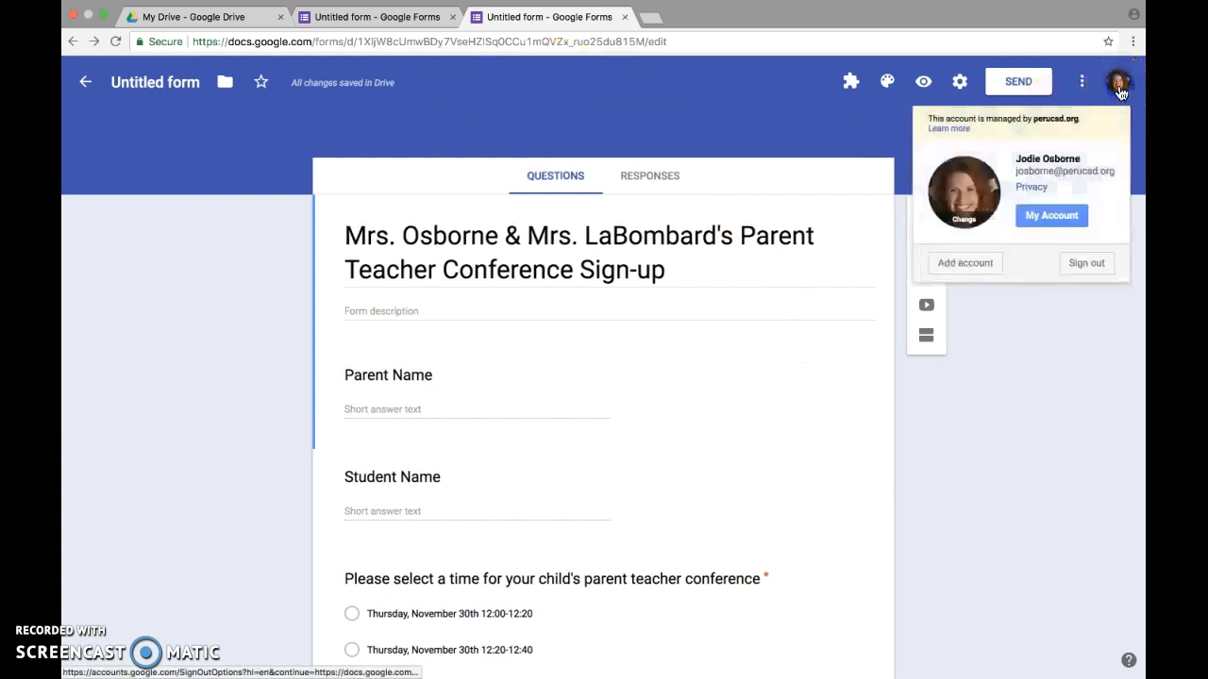
{"action": "left_click", "coordinate": [826, 113]}
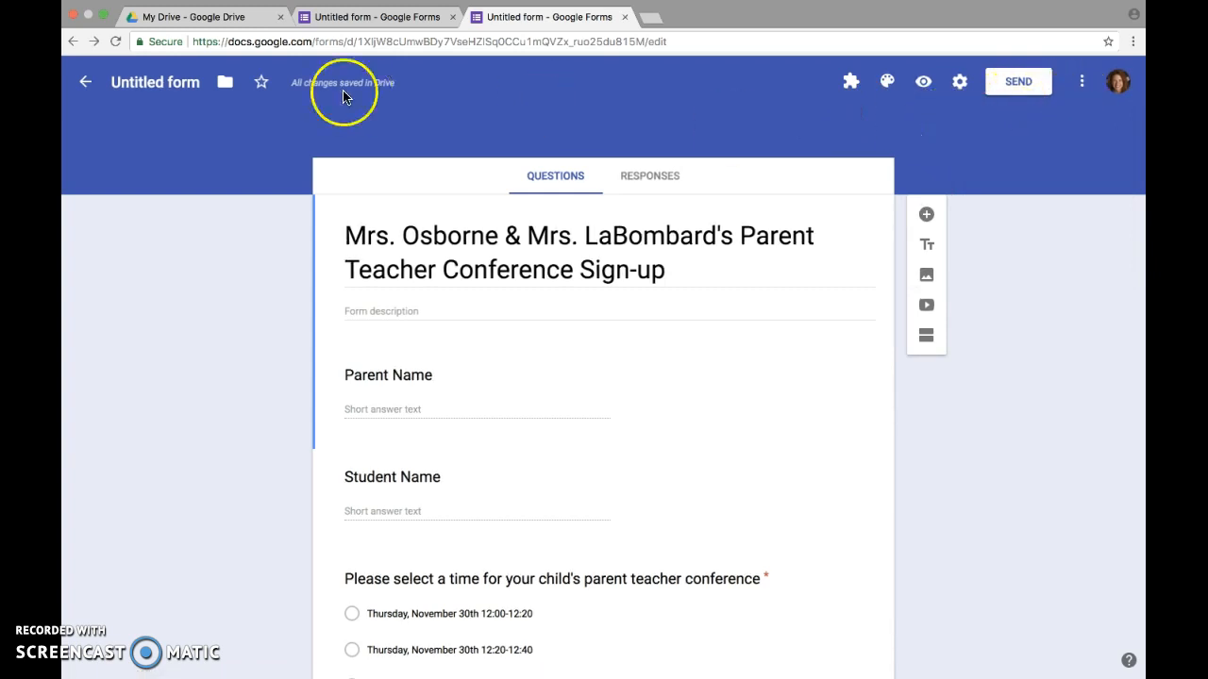
{"action": "left_click", "coordinate": [198, 17]}
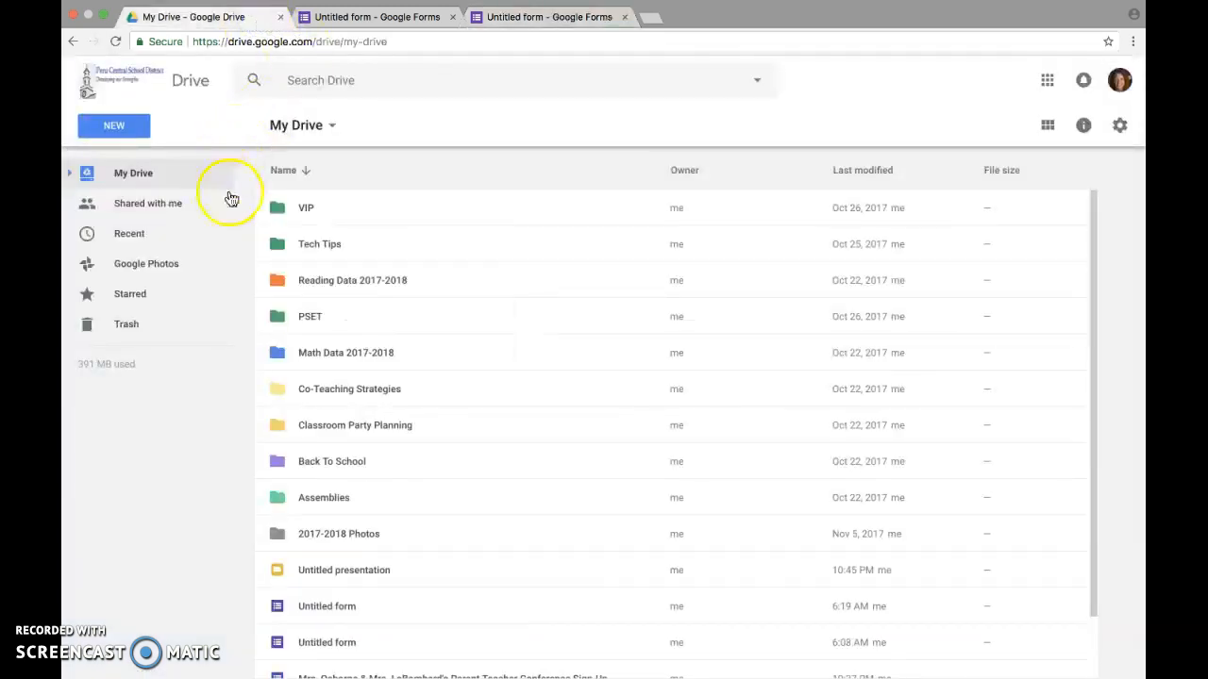
Open the Parent Teacher Conference Sign-Up form from the My Drive list
{"action": "scroll", "coordinate": [395, 404], "scroll_direction": "down", "scroll_amount": 2}
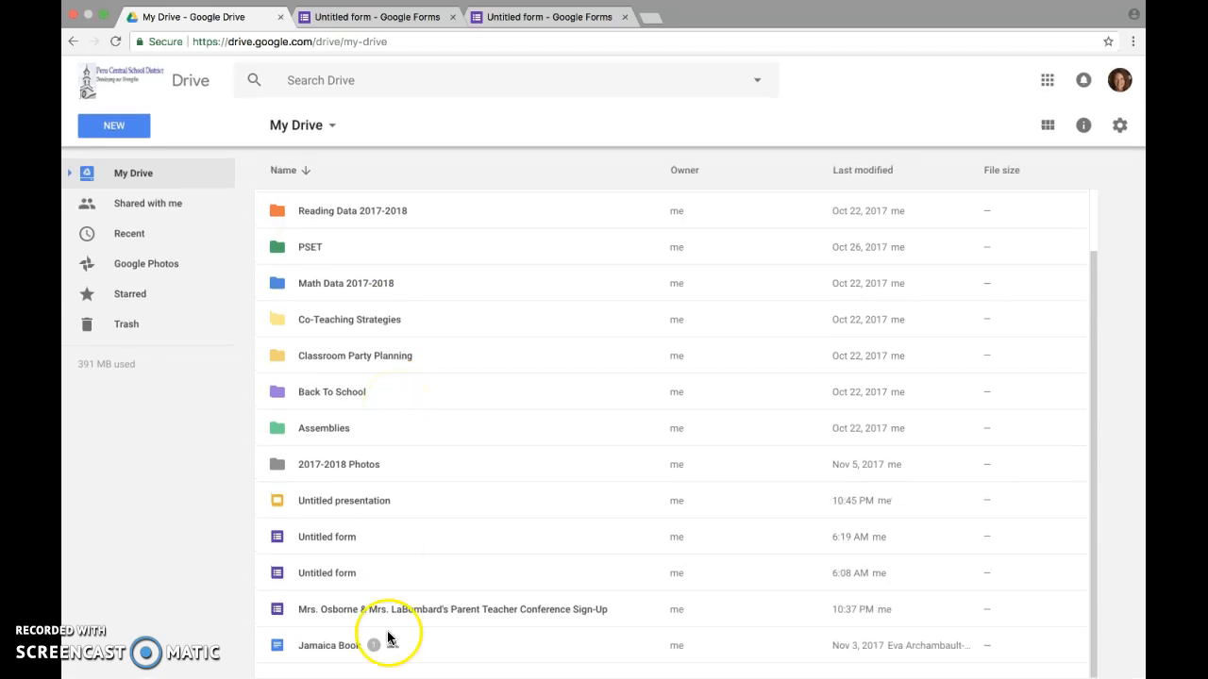
{"action": "double_click", "coordinate": [408, 610]}
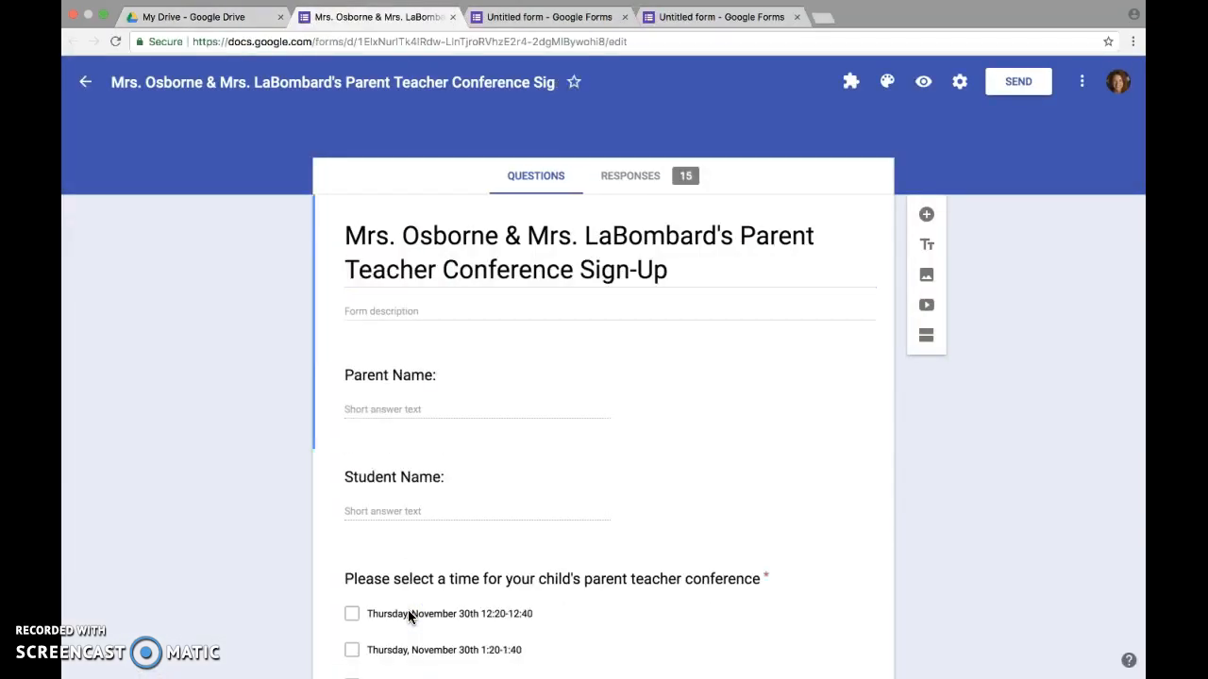
{"action": "scroll", "coordinate": [407, 609], "scroll_direction": "down", "scroll_amount": 2}
{"action": "scroll", "coordinate": [407, 610], "scroll_direction": "up", "scroll_amount": 2}
{"action": "left_click", "coordinate": [682, 260]}
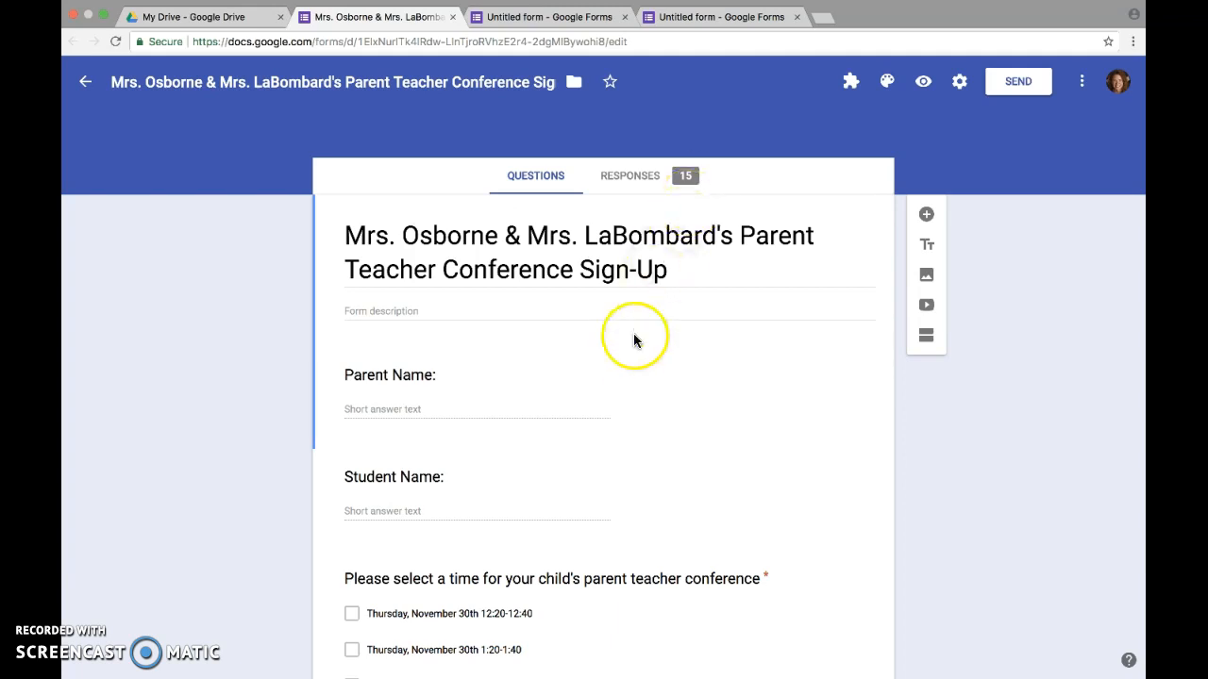
{"action": "scroll", "coordinate": [630, 351], "scroll_direction": "down", "scroll_amount": 3}
{"action": "scroll", "coordinate": [630, 355], "scroll_direction": "down", "scroll_amount": 1}
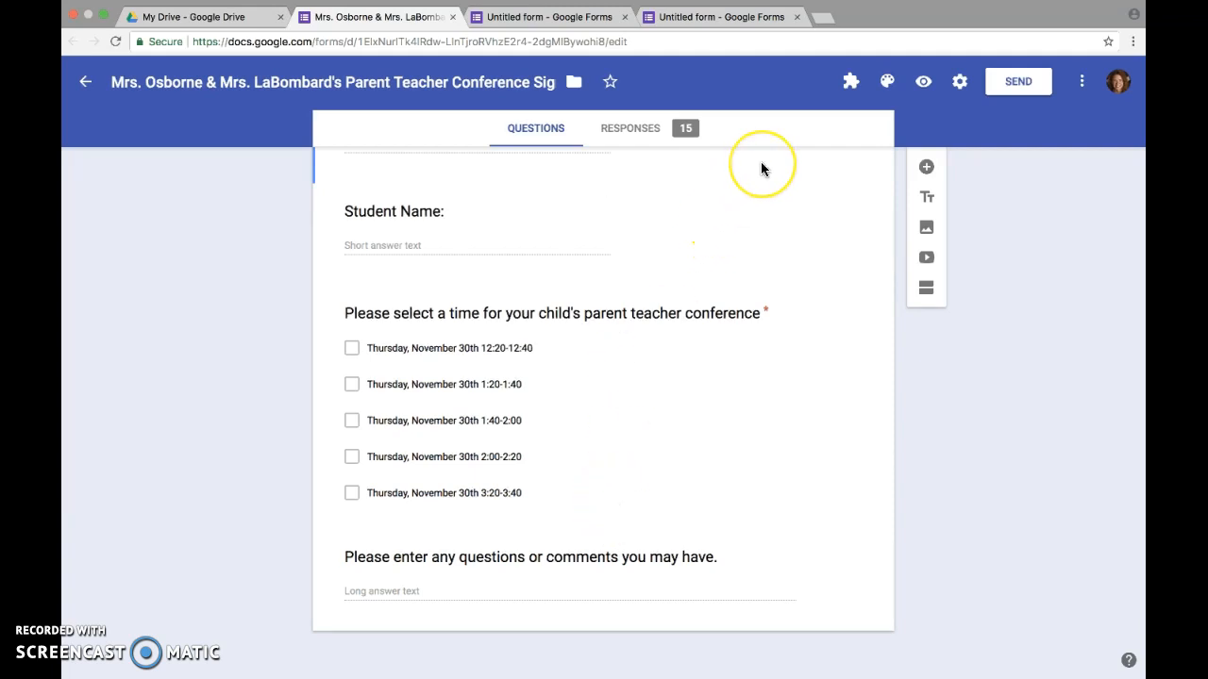
{"action": "scroll", "coordinate": [762, 169], "scroll_direction": "up", "scroll_amount": 3}
View the 15 responses individually, then open them as a Google Sheets spreadsheet
{"action": "left_click", "coordinate": [647, 182]}
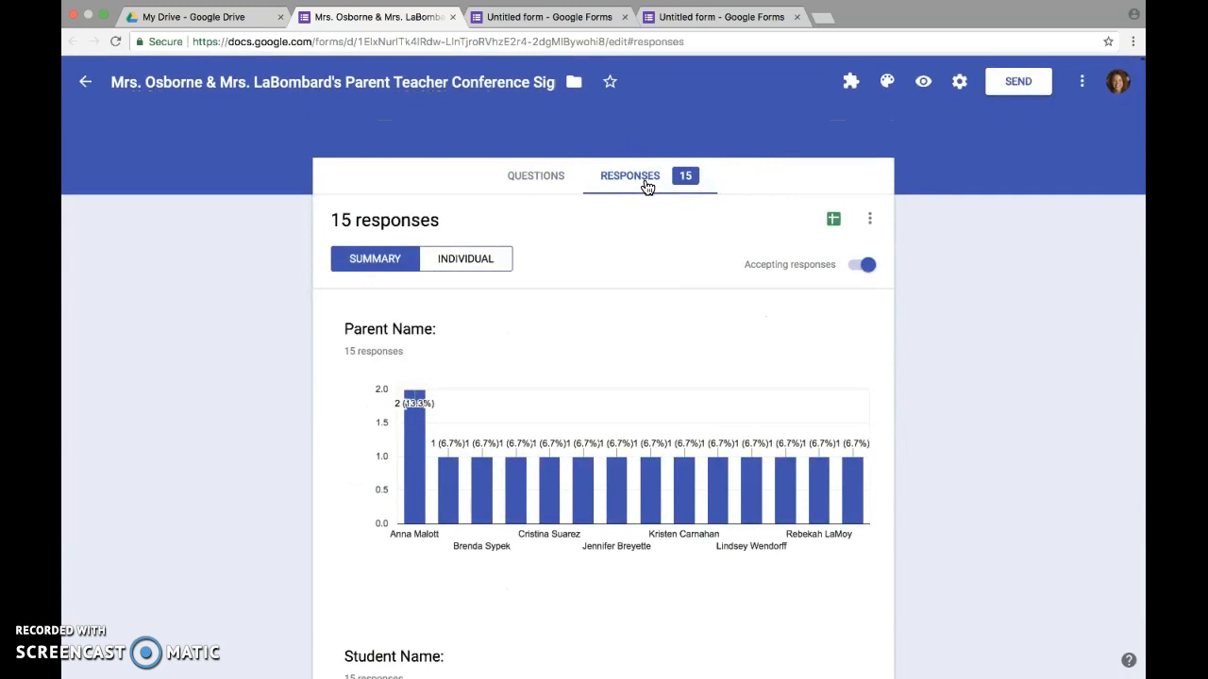
{"action": "left_click", "coordinate": [463, 261]}
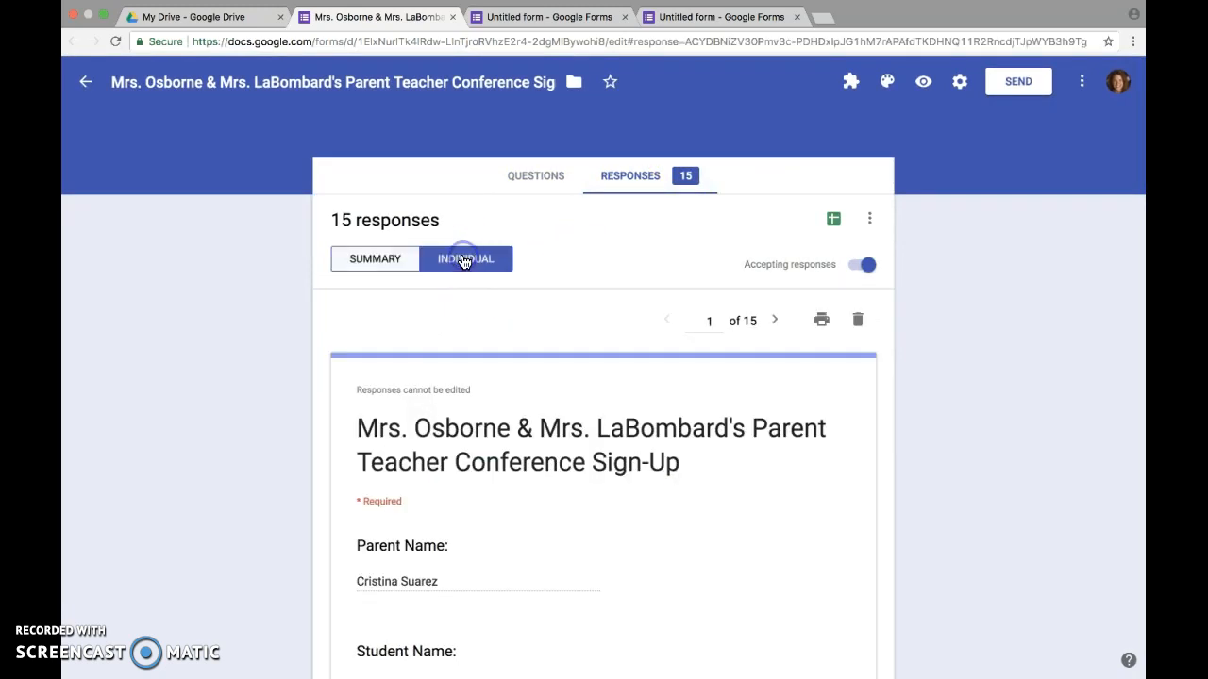
{"action": "left_click", "coordinate": [834, 223]}
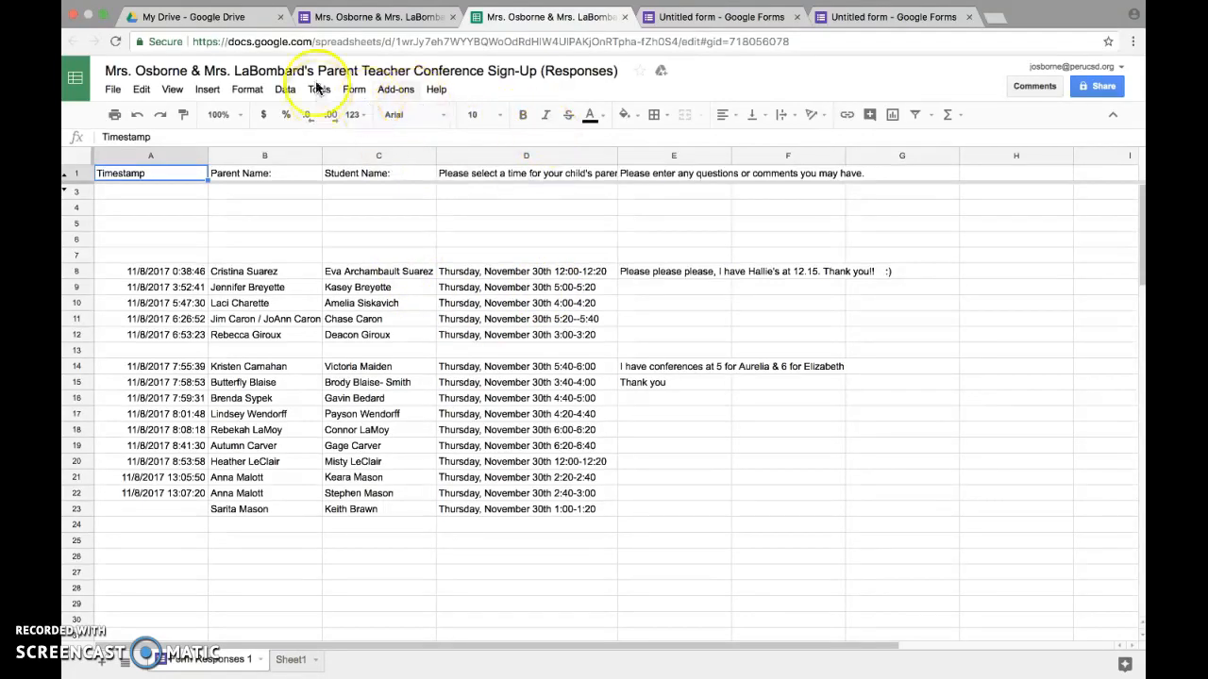
Review the Form Responses 1 sheet, then return to the My Drive browser tab
{"action": "left_click", "coordinate": [248, 17]}
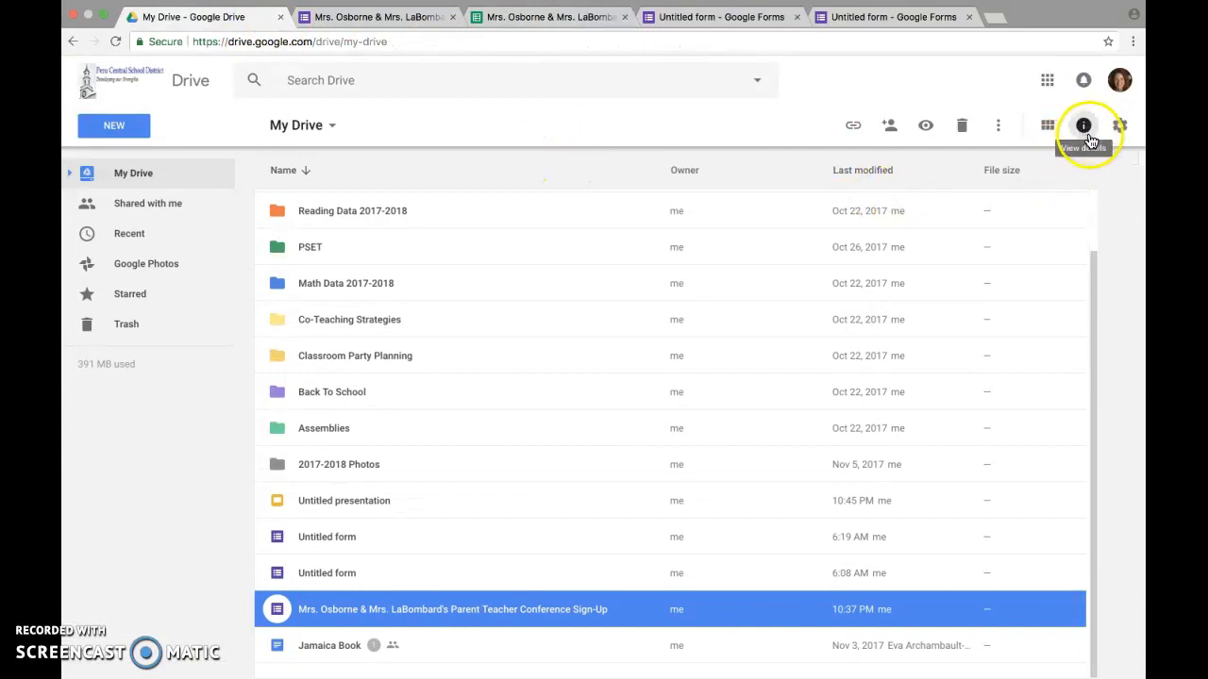
Sign out of the Google account, close the leftover untitled form tab, and close Chrome
{"action": "left_click", "coordinate": [1122, 85]}
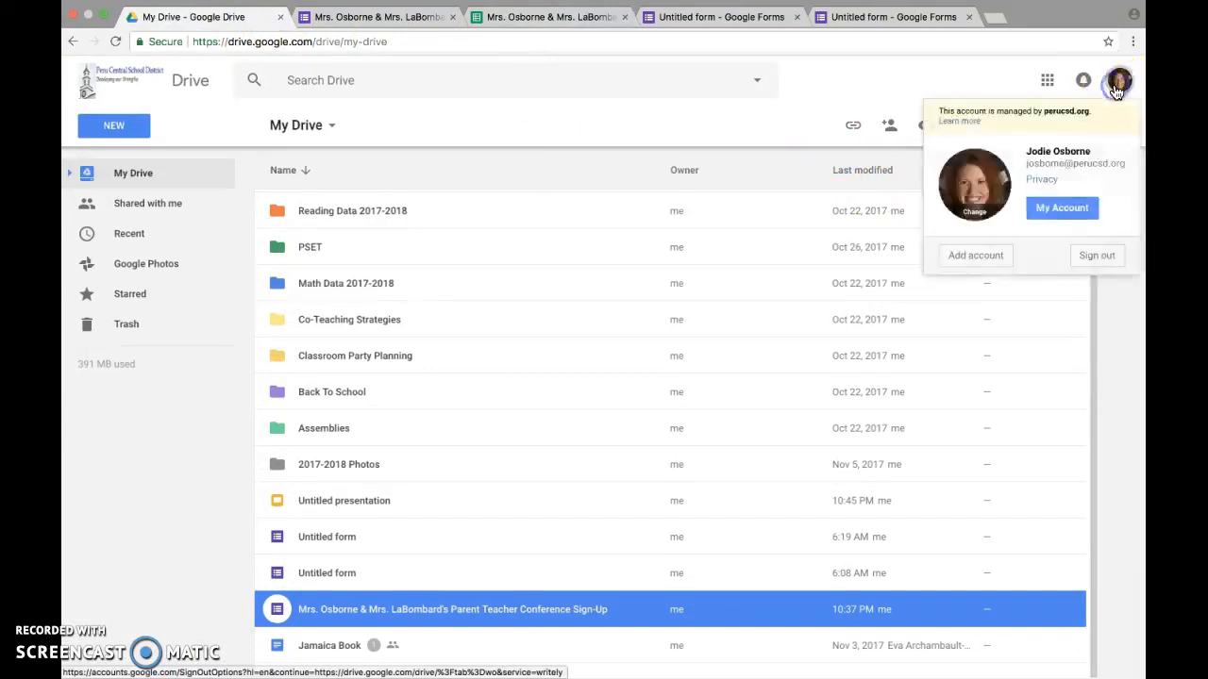
{"action": "left_click", "coordinate": [1095, 256]}
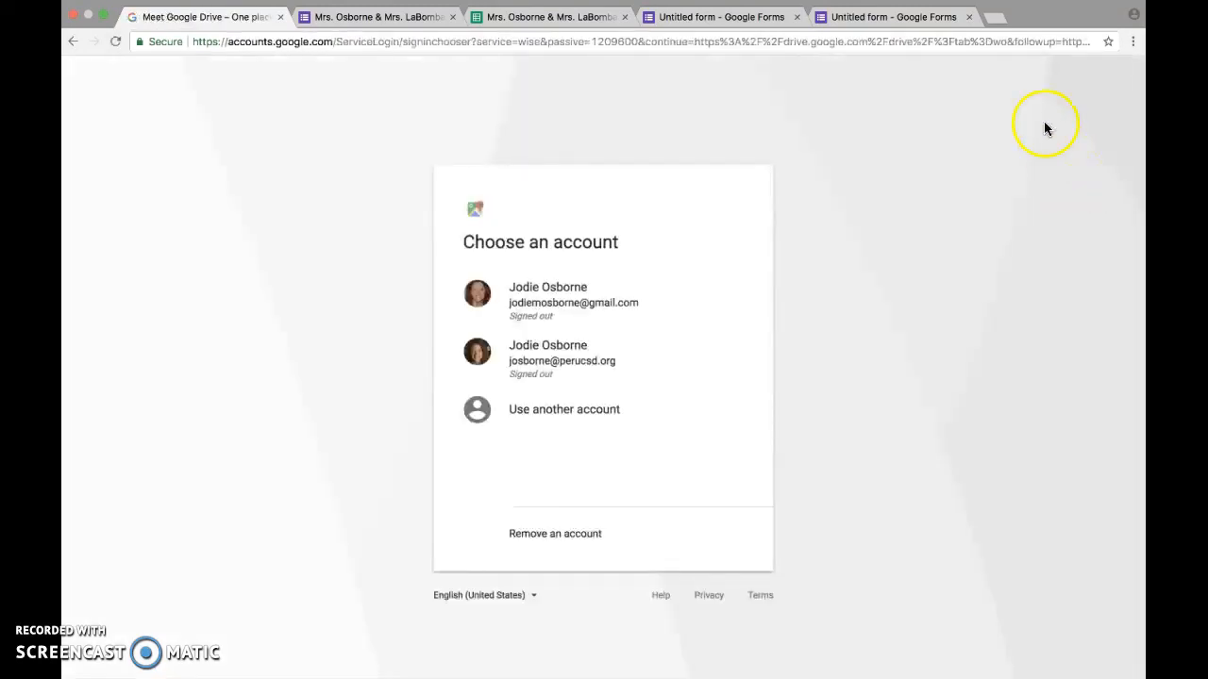
{"action": "left_click", "coordinate": [968, 17]}
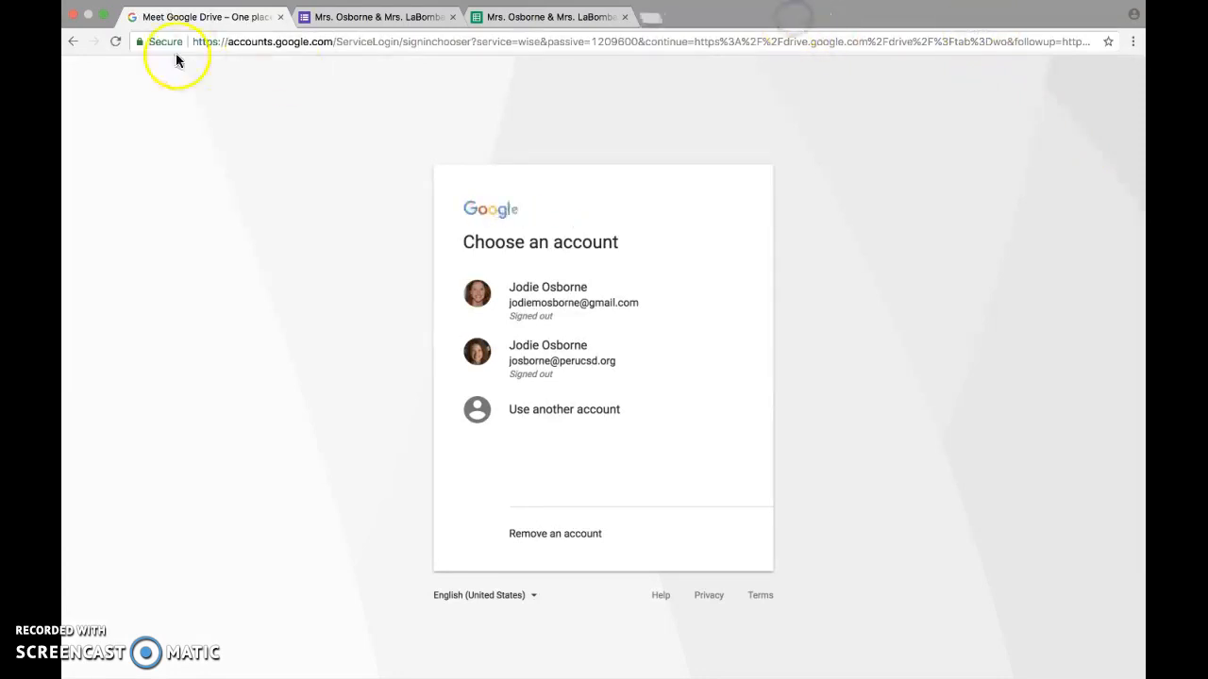
{"action": "left_click", "coordinate": [75, 17]}
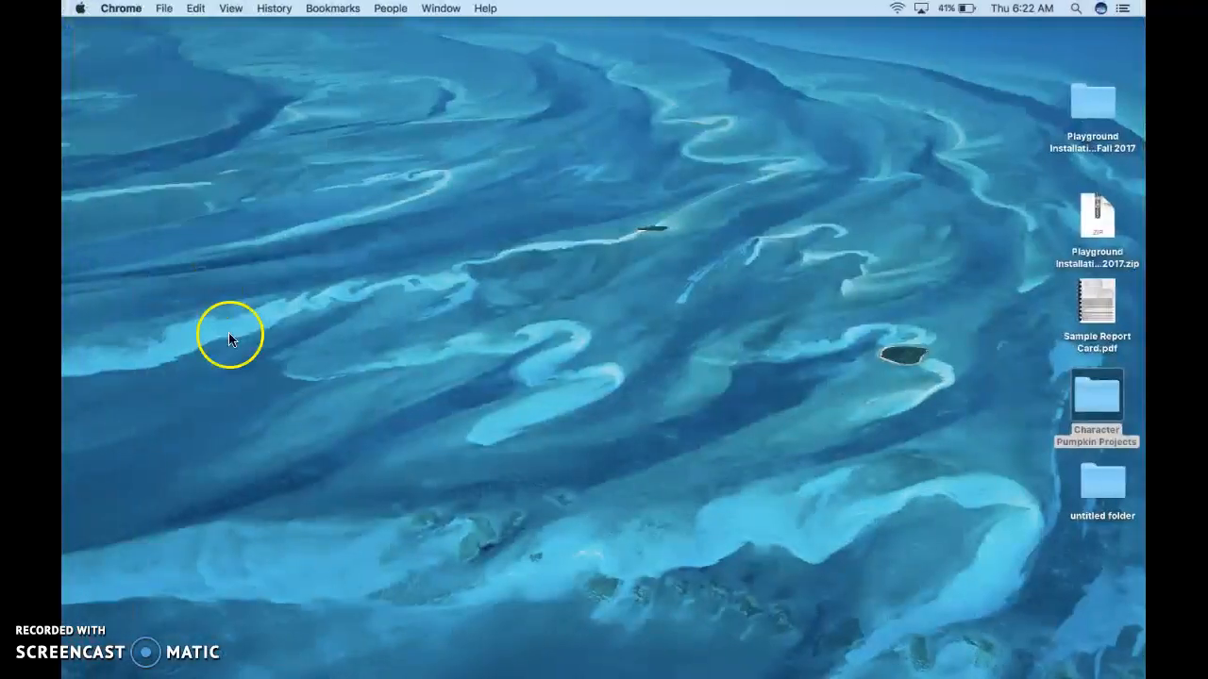